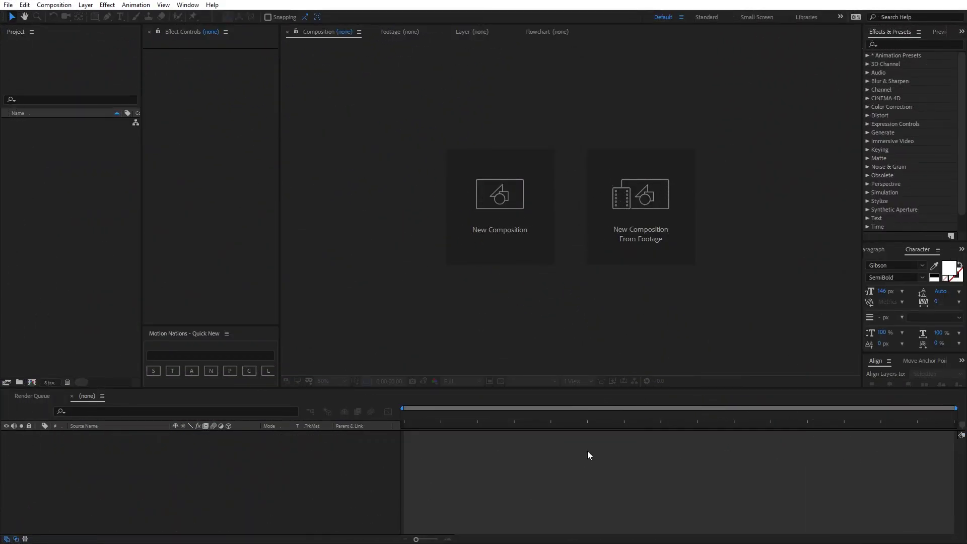
- Create a new 1920 x 1080 composition named Animation at 30 fps with a 10-second duration
{"action": "left_click", "coordinate": [502, 225]}
{"action": "type", "text": "Animation"}
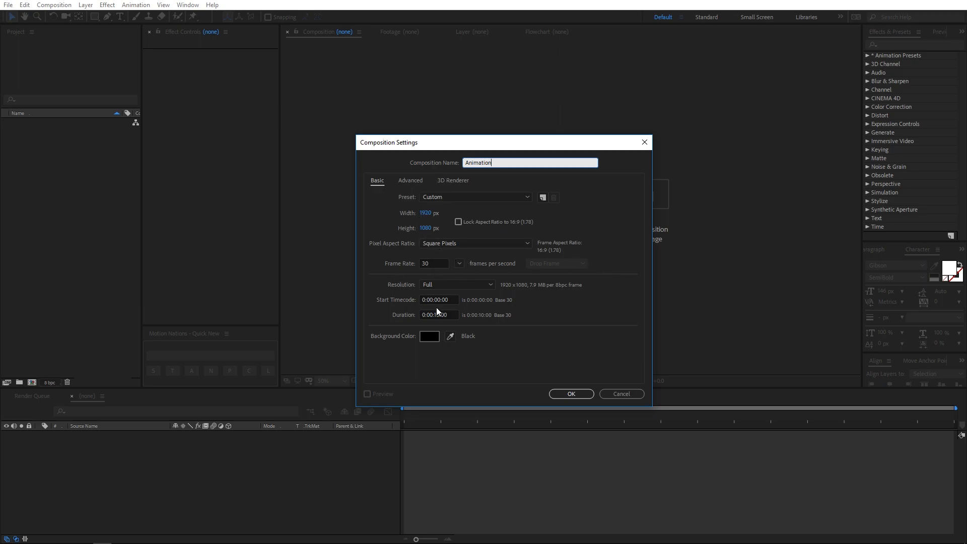
{"action": "left_click", "coordinate": [571, 397]}
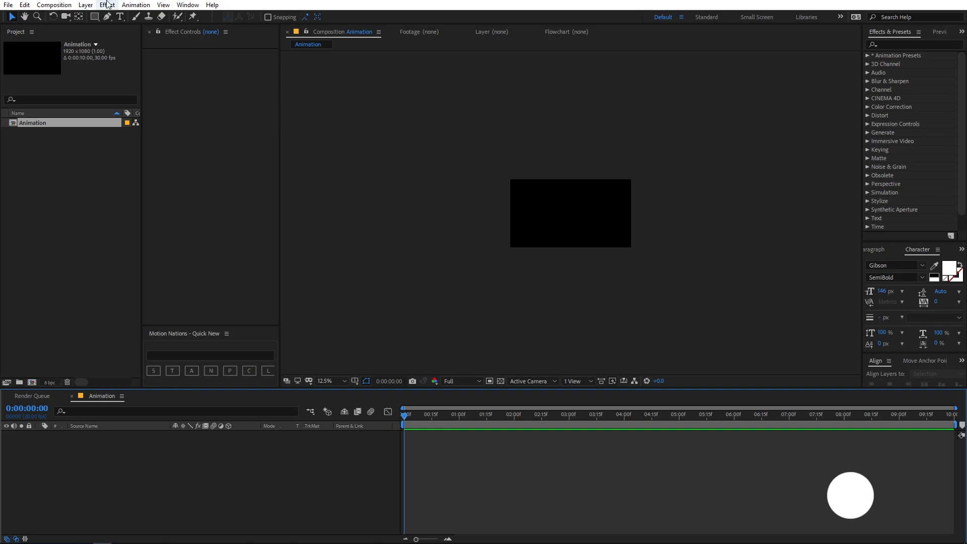
- Add a full-frame black solid layer with a Fill effect to the Animation composition
{"action": "left_click", "coordinate": [83, 5]}
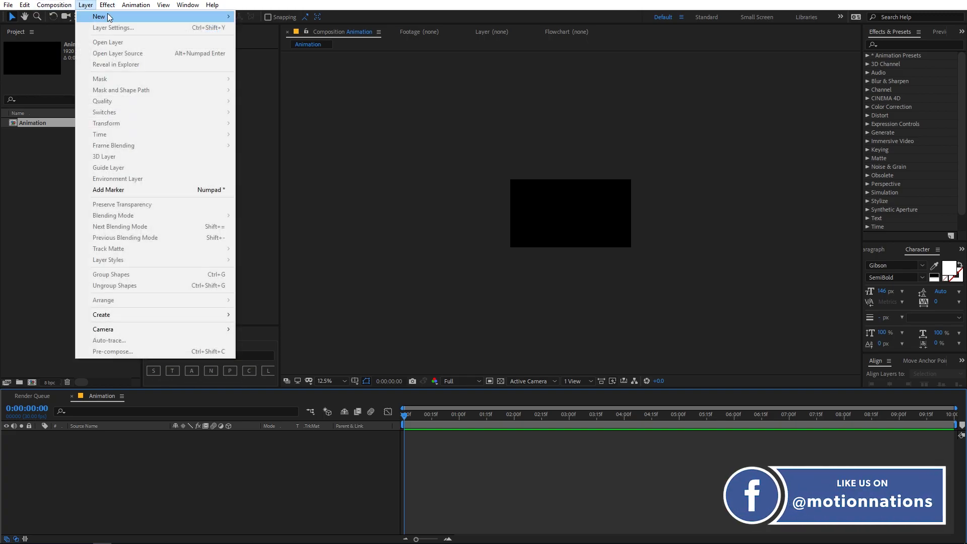
{"action": "mouse_move", "coordinate": [109, 17]}
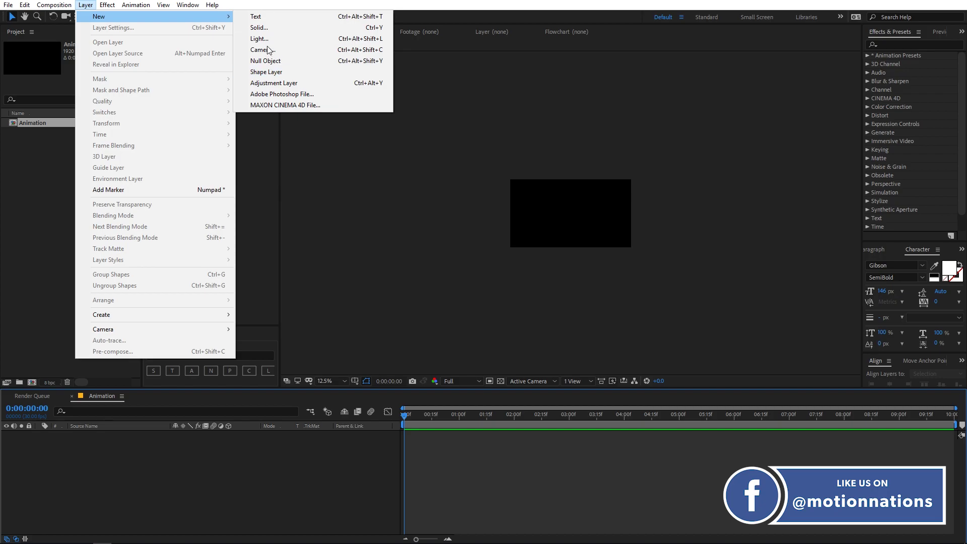
{"action": "left_click", "coordinate": [236, 474]}
{"action": "left_click", "coordinate": [188, 329]}
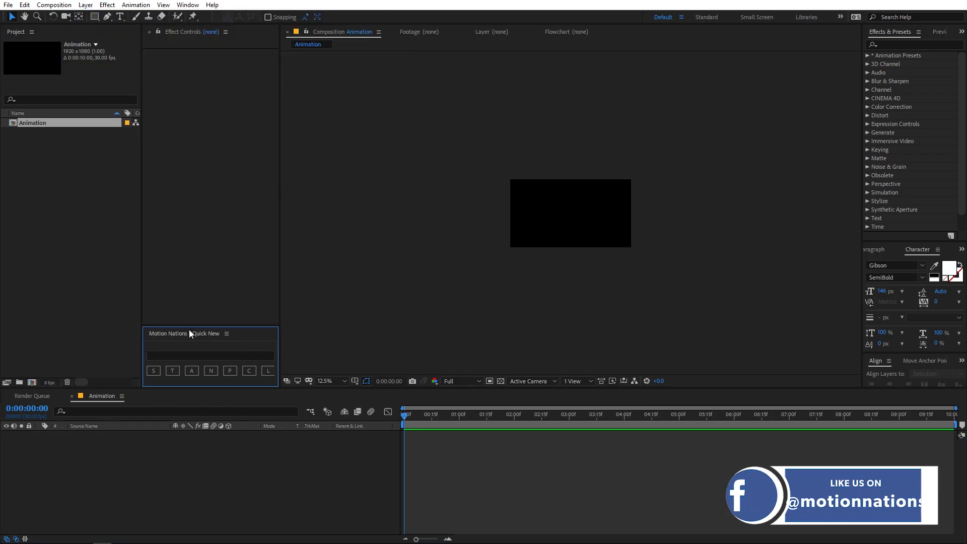
{"action": "left_click", "coordinate": [154, 370]}
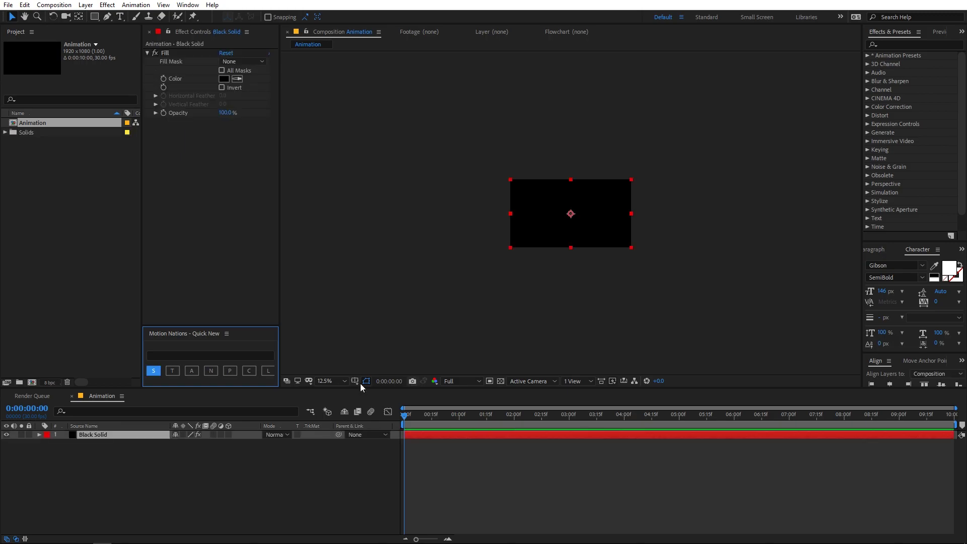
- Fit the composition in the viewer and change the solid's Fill color to off-white F8F8F8
{"action": "left_click", "coordinate": [333, 381]}
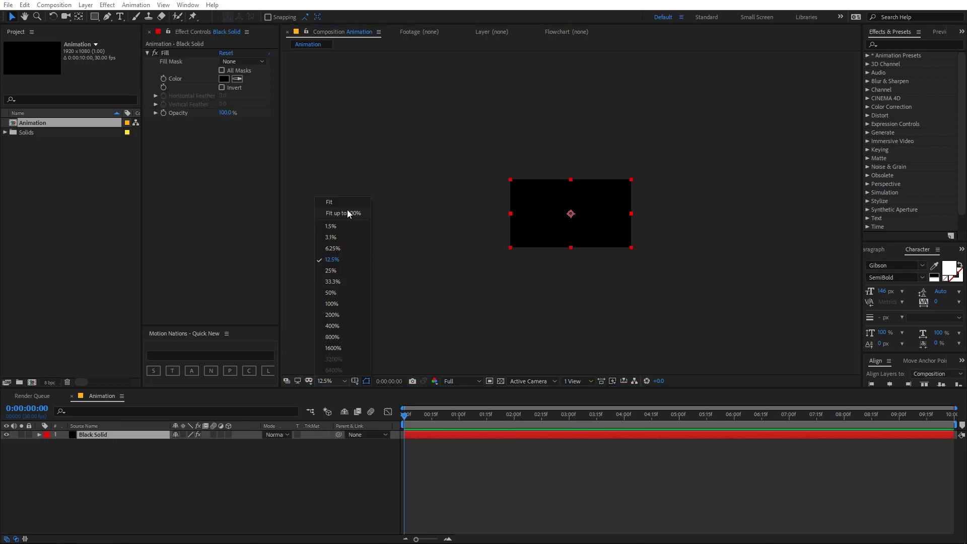
{"action": "left_click", "coordinate": [347, 209]}
{"action": "left_click", "coordinate": [224, 79]}
{"action": "left_click_drag", "start_coordinate": [81, 232], "coordinate": [27, 210]}
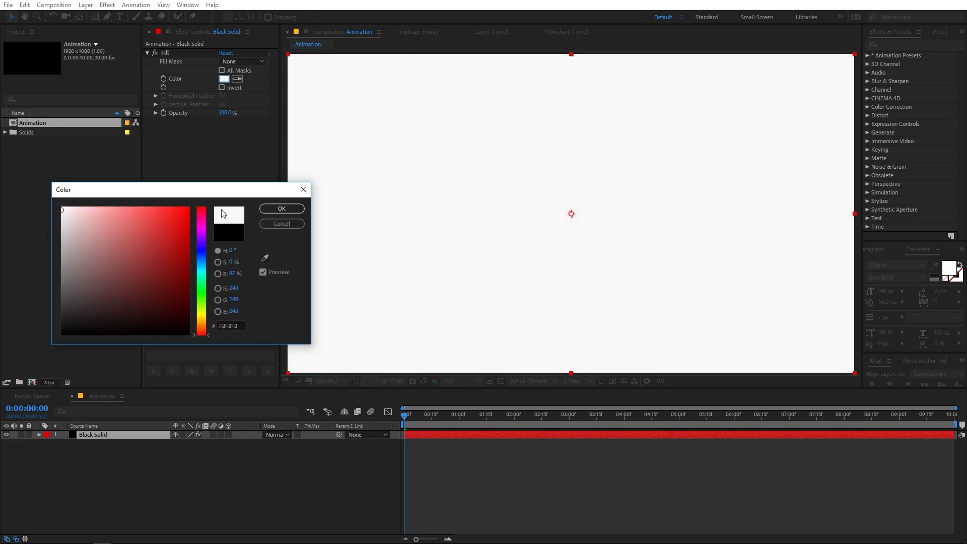
{"action": "left_click", "coordinate": [271, 211]}
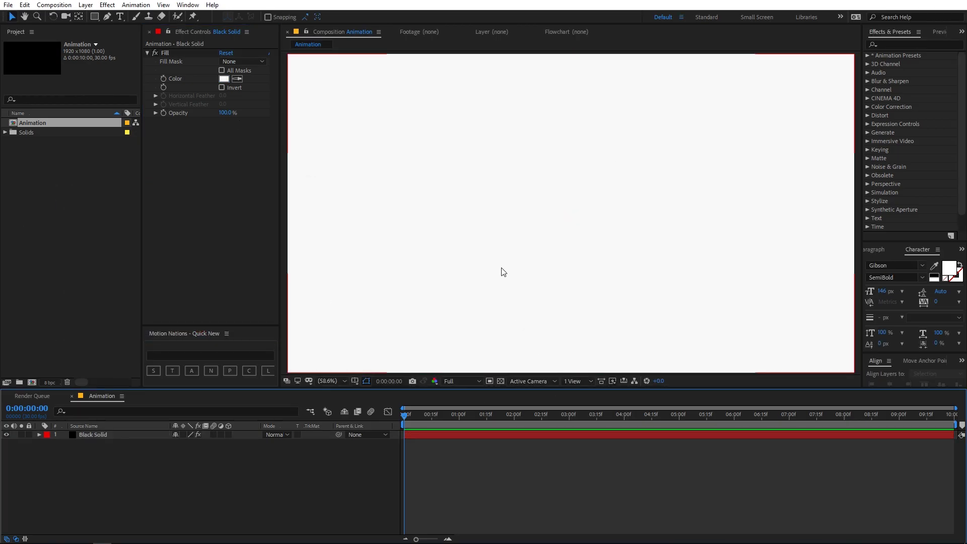
- Show the Title/Action Safe guides and the grid over the composition
{"action": "left_click", "coordinate": [366, 381]}
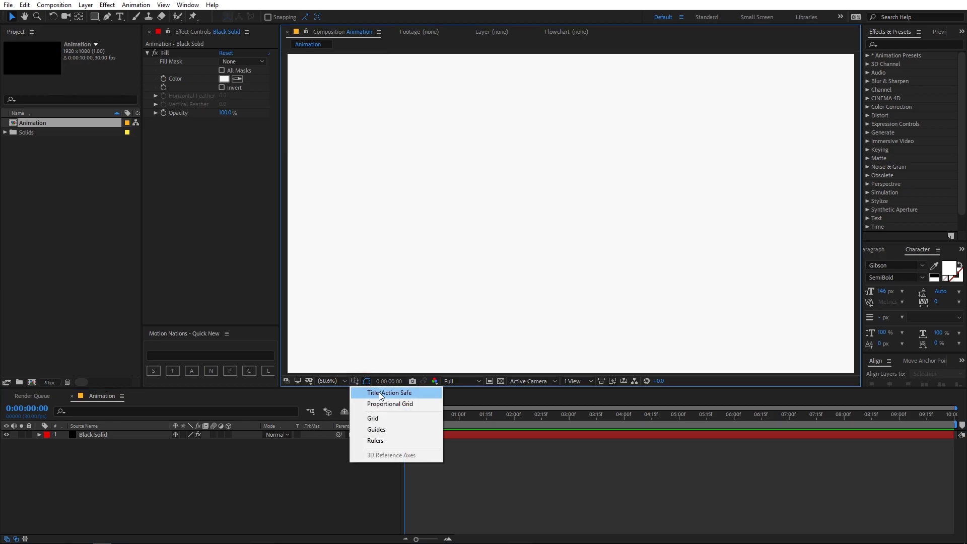
{"action": "left_click", "coordinate": [370, 391]}
{"action": "left_click", "coordinate": [354, 381]}
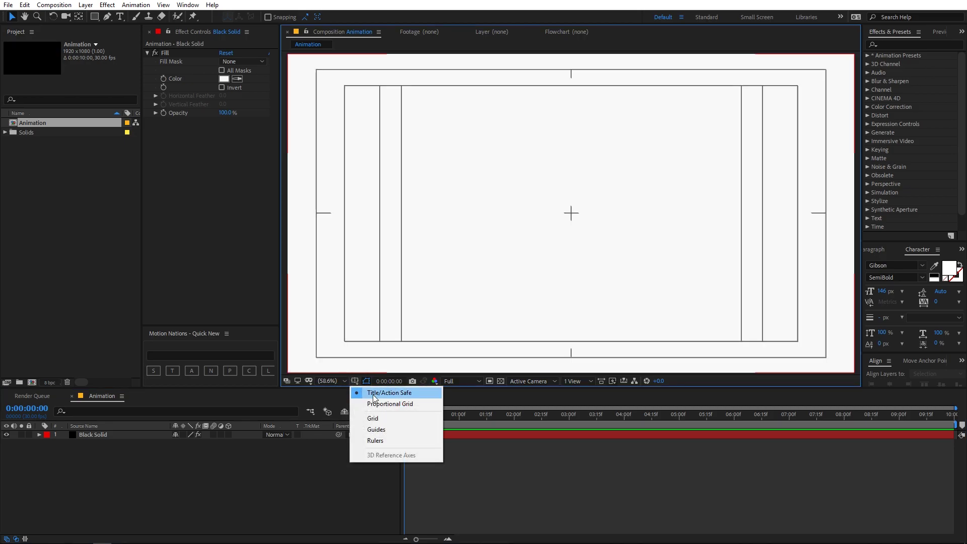
{"action": "left_click", "coordinate": [395, 418]}
- Draw a 45-degree straight line with the Pen tool, from upper right to lower left across five major grid squares in each direction
{"action": "left_click", "coordinate": [108, 18]}
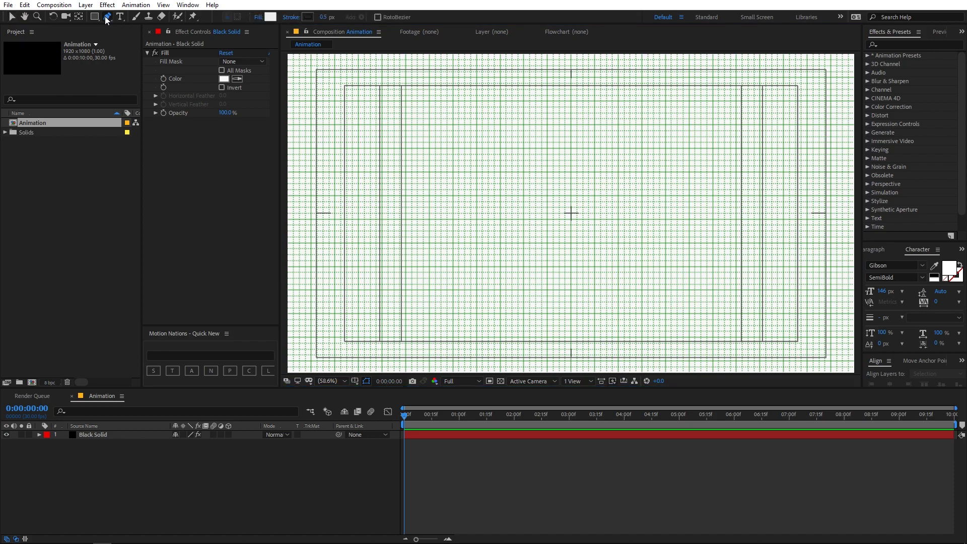
{"action": "key", "text": "slash"}
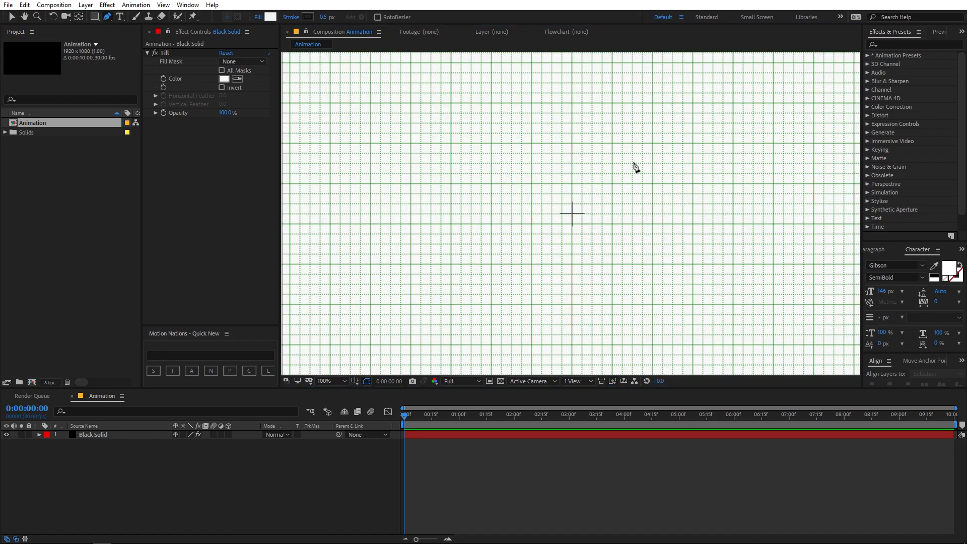
{"action": "left_click", "coordinate": [651, 103]}
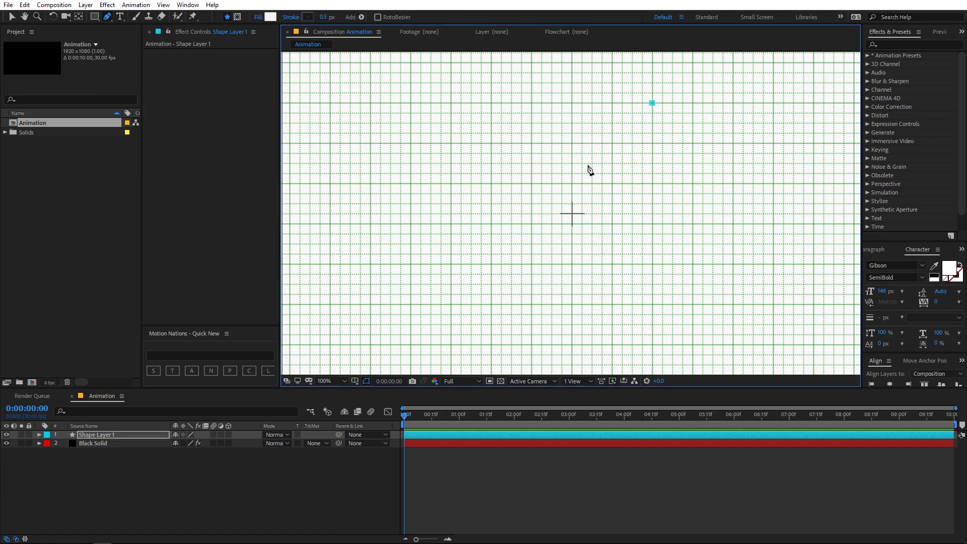
{"action": "left_click", "coordinate": [452, 305]}
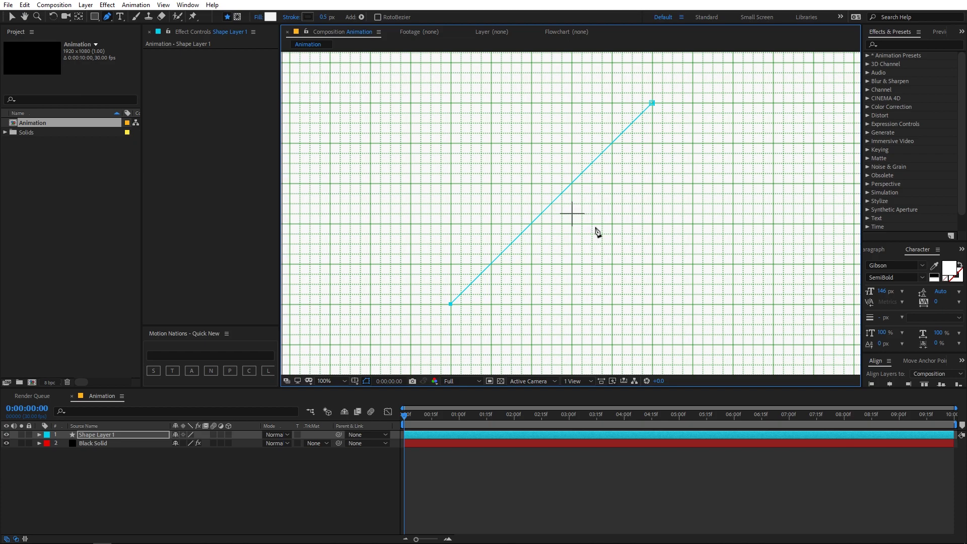
- Hide the grid overlay while keeping the Title/Action Safe guides on
{"action": "scroll", "coordinate": [598, 232], "scroll_direction": "down", "scroll_amount": 2}
{"action": "scroll", "coordinate": [598, 232], "scroll_direction": "up", "scroll_amount": 4}
{"action": "left_click_drag", "start_coordinate": [428, 128], "coordinate": [551, 195]}
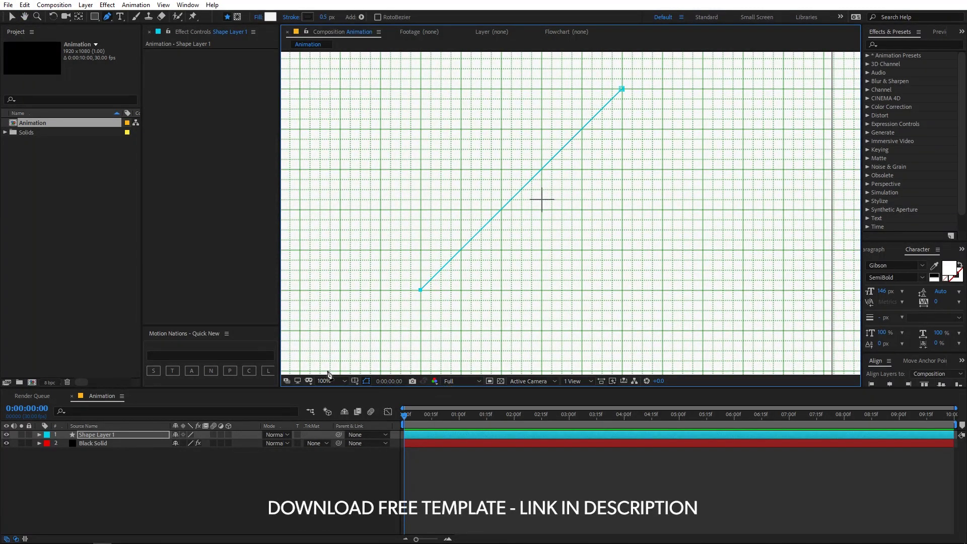
{"action": "left_click", "coordinate": [355, 380]}
{"action": "left_click", "coordinate": [363, 423]}
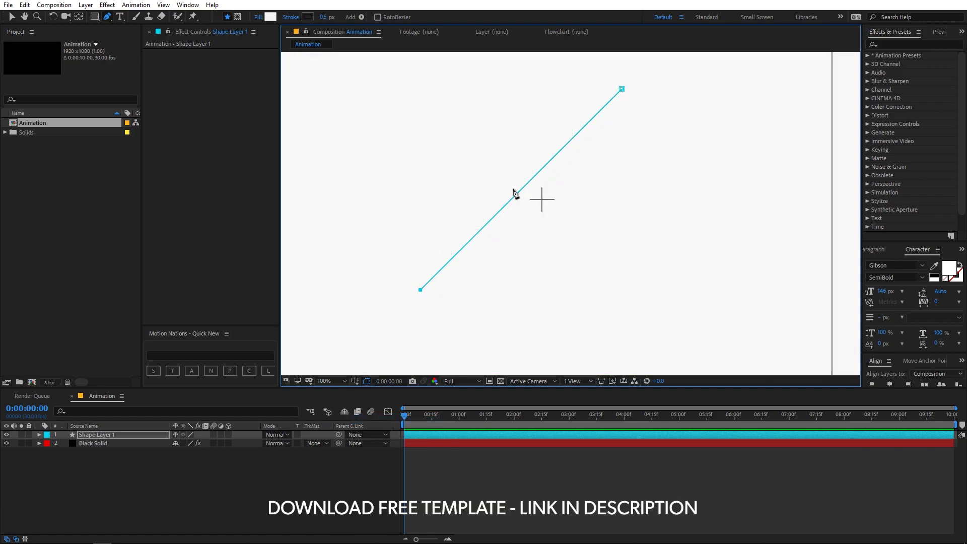
- Set the stroke width of the diagonal line on Shape Layer 1 to 2 px
{"action": "key", "text": "comma"}
{"action": "left_click", "coordinate": [492, 435]}
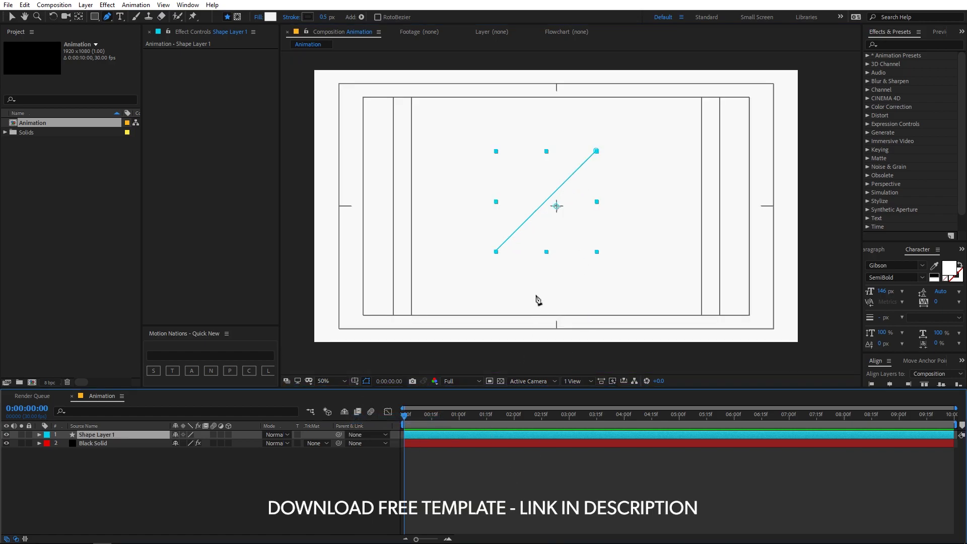
{"action": "left_click", "coordinate": [324, 17]}
{"action": "type", "text": "10"}
{"action": "key", "text": "Return"}
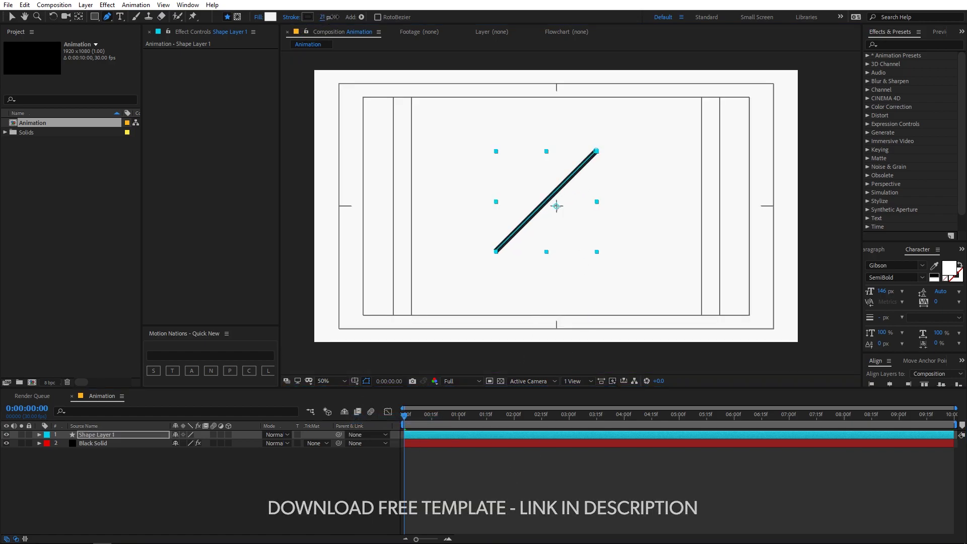
{"action": "type", "text": "1"}
{"action": "key", "text": "Return"}
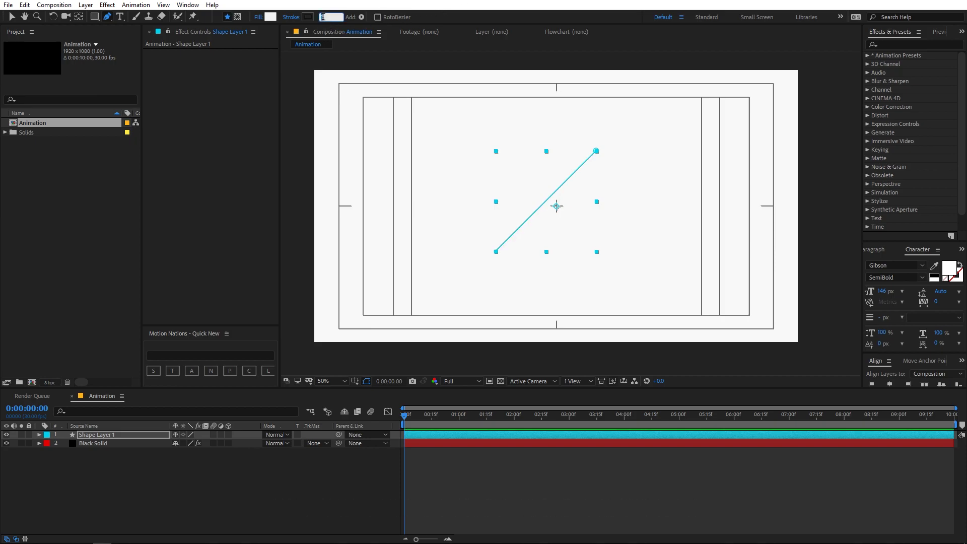
{"action": "left_click", "coordinate": [598, 503]}
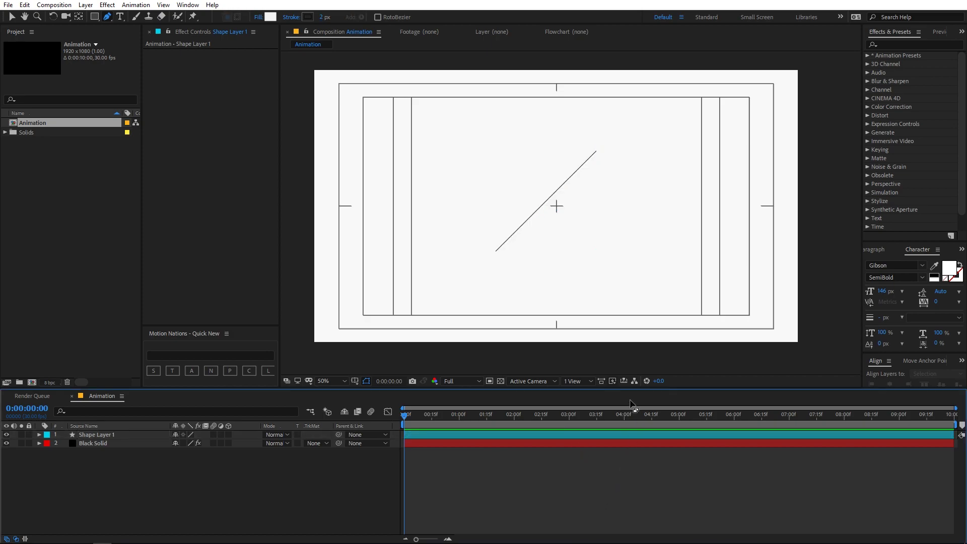
- Center Shape Layer 1's anchor point on the line and nudge the layer until its midpoint sits on the composition's center mark
{"action": "left_click", "coordinate": [14, 15]}
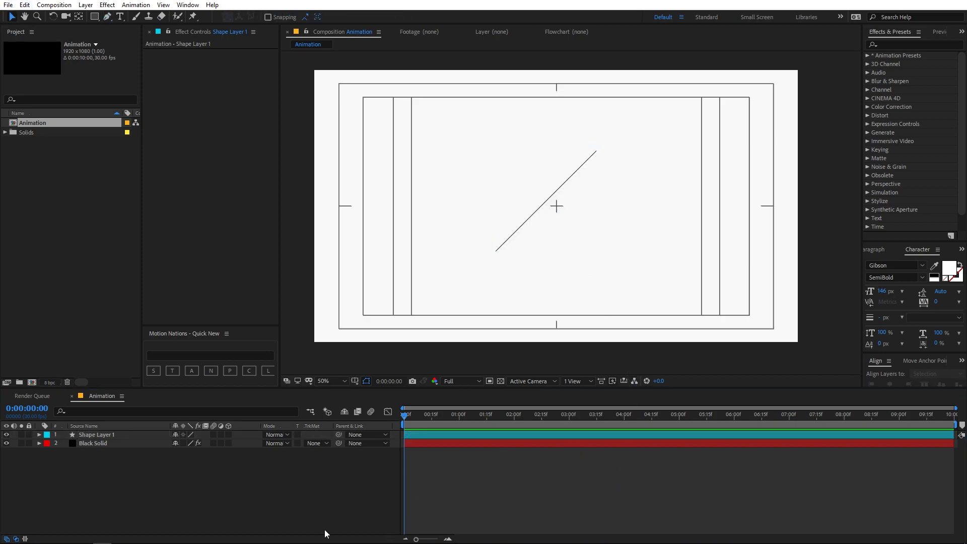
{"action": "left_click", "coordinate": [136, 437]}
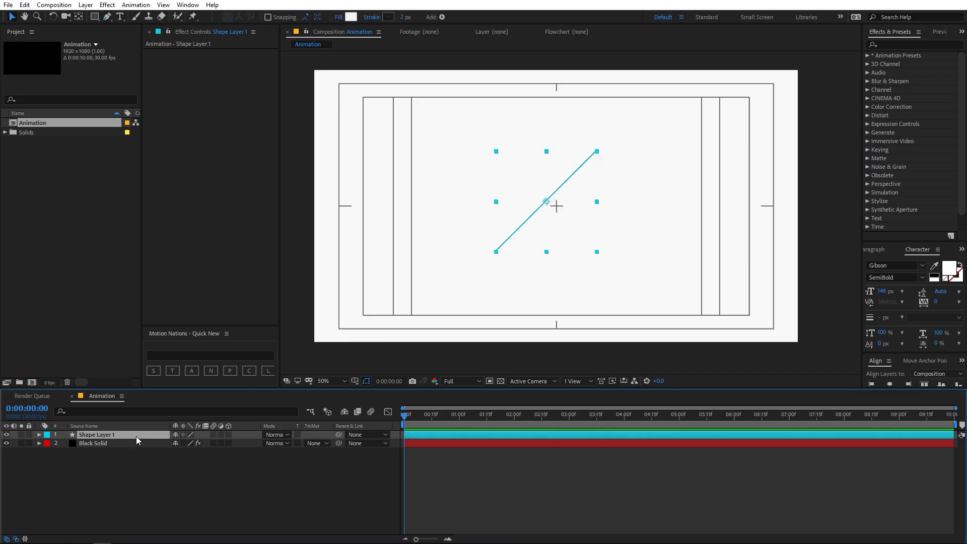
{"action": "scroll", "coordinate": [678, 196], "scroll_direction": "up", "scroll_amount": 6}
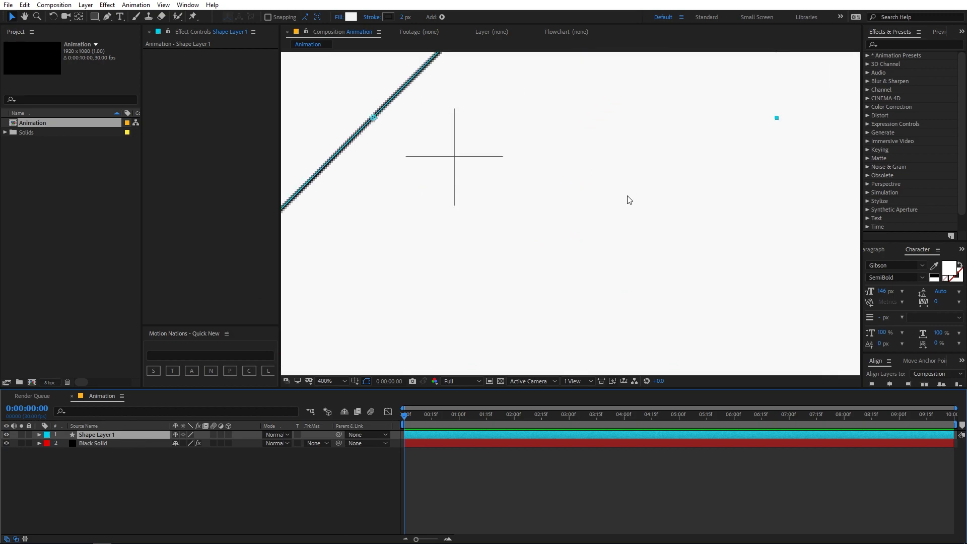
{"action": "key", "text": "Right"}
{"action": "key", "text": "Right"}
{"action": "key", "text": "Right"}
{"action": "key", "text": "Right"}
{"action": "key", "text": "Right"}
{"action": "key", "text": "Right"}
{"action": "key", "text": "Right"}
{"action": "key", "text": "Right"}
{"action": "key", "text": "Right"}
{"action": "key", "text": "Right"}
{"action": "key", "text": "Right"}
{"action": "key", "text": "Right"}
{"action": "key", "text": "Right"}
{"action": "key", "text": "Right"}
{"action": "key", "text": "Right"}
{"action": "key", "text": "Right"}
{"action": "key", "text": "Right"}
{"action": "key", "text": "Right"}
{"action": "key", "text": "Right"}
{"action": "key", "text": "Right"}
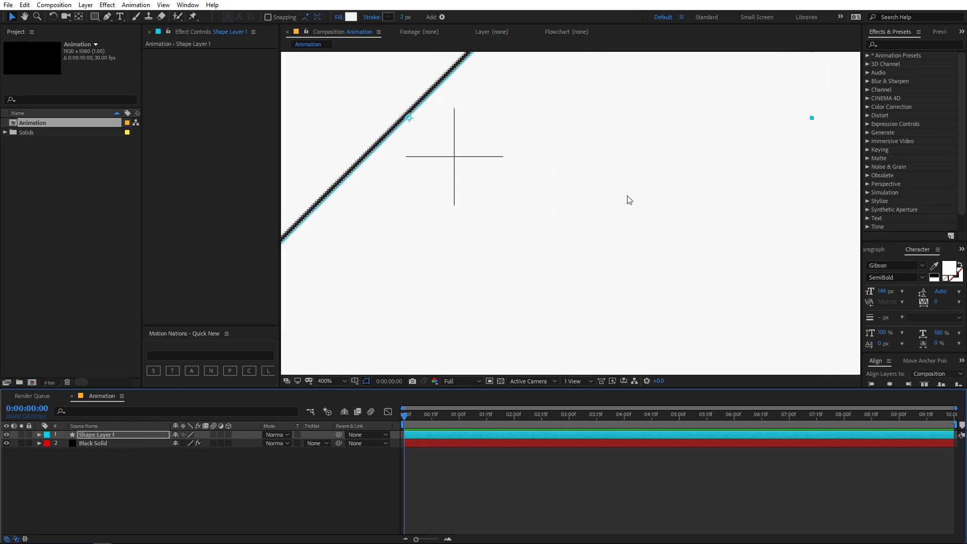
{"action": "key", "text": "Right"}
{"action": "key", "text": "Right"}
{"action": "key", "text": "Right"}
{"action": "key", "text": "Right"}
{"action": "key", "text": "Right"}
{"action": "key", "text": "Right"}
{"action": "key", "text": "Right"}
{"action": "key", "text": "Right"}
{"action": "key", "text": "Right"}
{"action": "key", "text": "Right"}
{"action": "key", "text": "Right"}
{"action": "key", "text": "Right"}
{"action": "key", "text": "Right"}
{"action": "key", "text": "Right"}
{"action": "key", "text": "Right"}
{"action": "key", "text": "Down"}
{"action": "key", "text": "Down"}
{"action": "key", "text": "Down"}
{"action": "key", "text": "Down"}
{"action": "key", "text": "Down"}
{"action": "key", "text": "Down"}
{"action": "key", "text": "Down"}
{"action": "key", "text": "Down"}
{"action": "key", "text": "Down"}
{"action": "key", "text": "Down"}
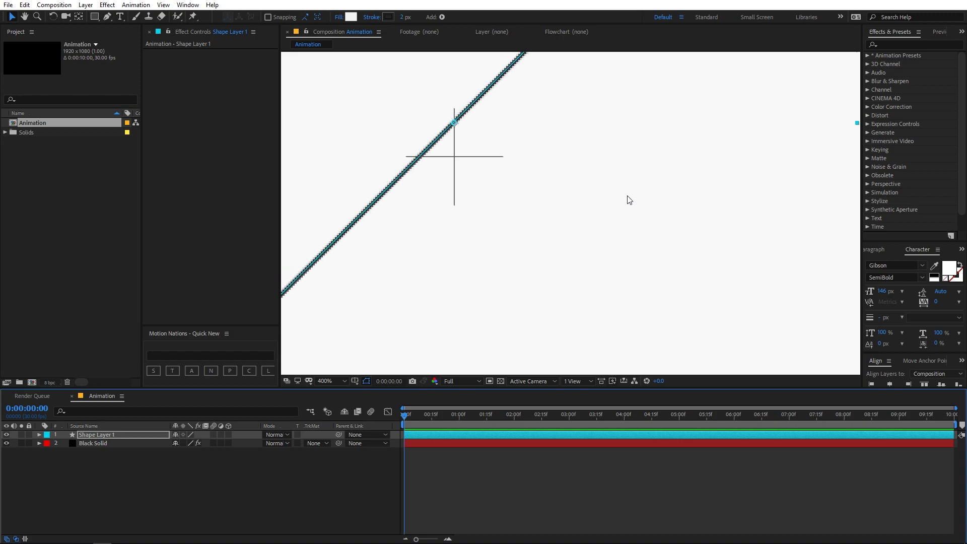
{"action": "key", "text": "Down"}
{"action": "key", "text": "Down"}
{"action": "key", "text": "Down"}
{"action": "key", "text": "Down"}
{"action": "key", "text": "Down"}
{"action": "key", "text": "Down"}
{"action": "key", "text": "Down"}
{"action": "key", "text": "Down"}
{"action": "key", "text": "Down"}
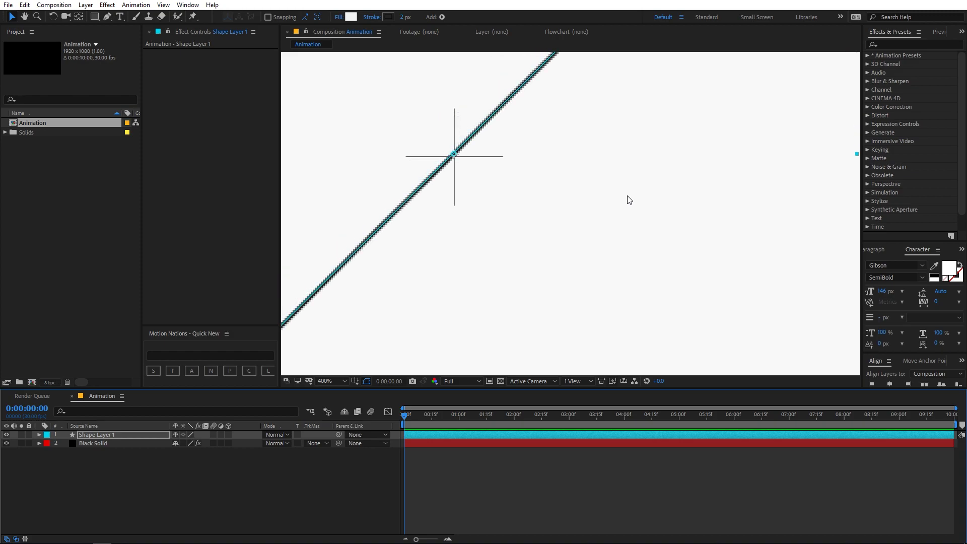
{"action": "key", "text": "Down"}
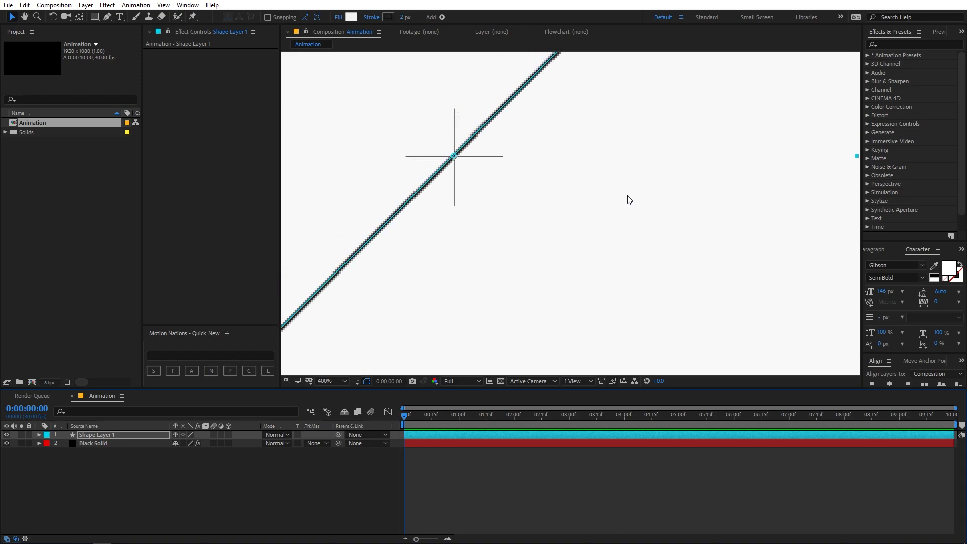
{"action": "scroll", "coordinate": [554, 202], "scroll_direction": "down", "scroll_amount": 4}
{"action": "scroll", "coordinate": [558, 180], "scroll_direction": "down", "scroll_amount": 2}
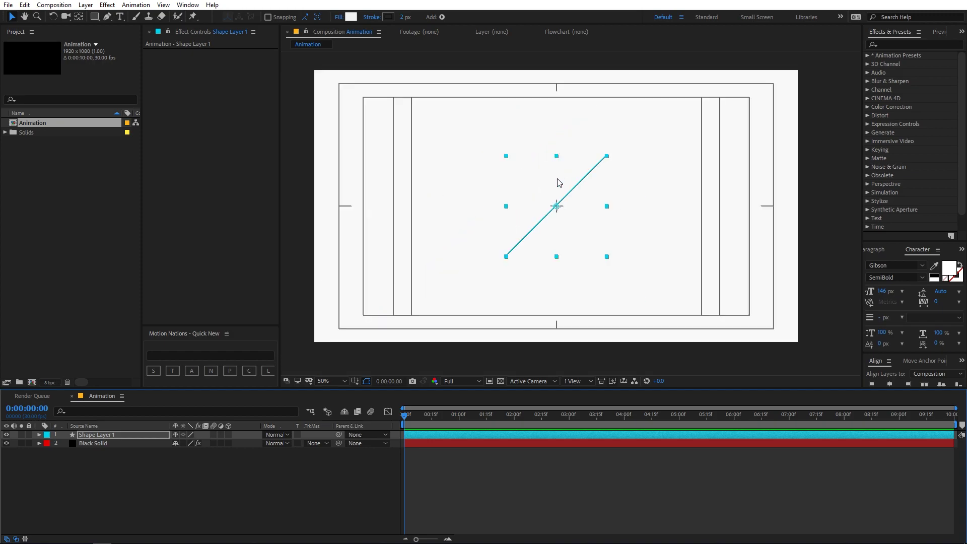
{"action": "left_click", "coordinate": [589, 482]}
- Rename Shape Layer 1 to Line
{"action": "left_click", "coordinate": [122, 434]}
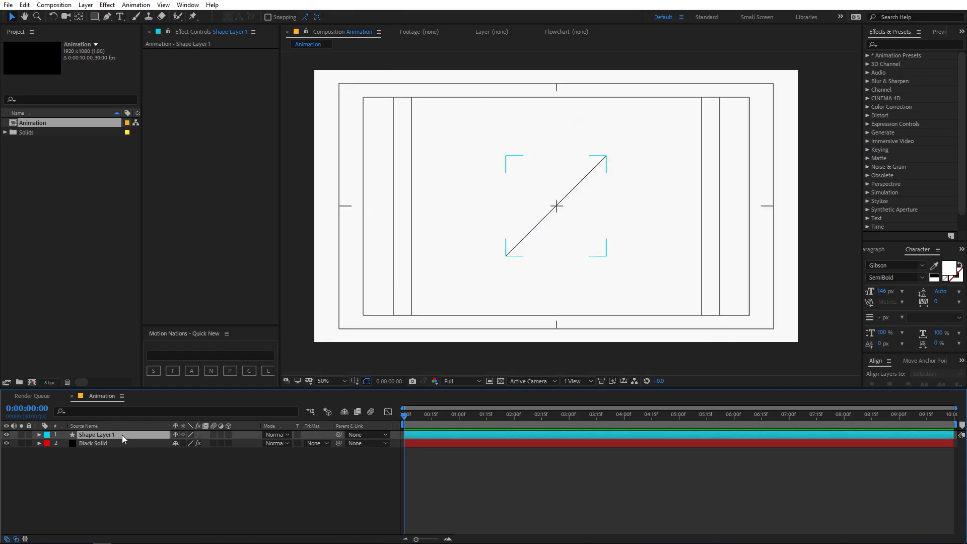
{"action": "key", "text": "Return"}
{"action": "type", "text": "Line"}
{"action": "key", "text": "Return"}
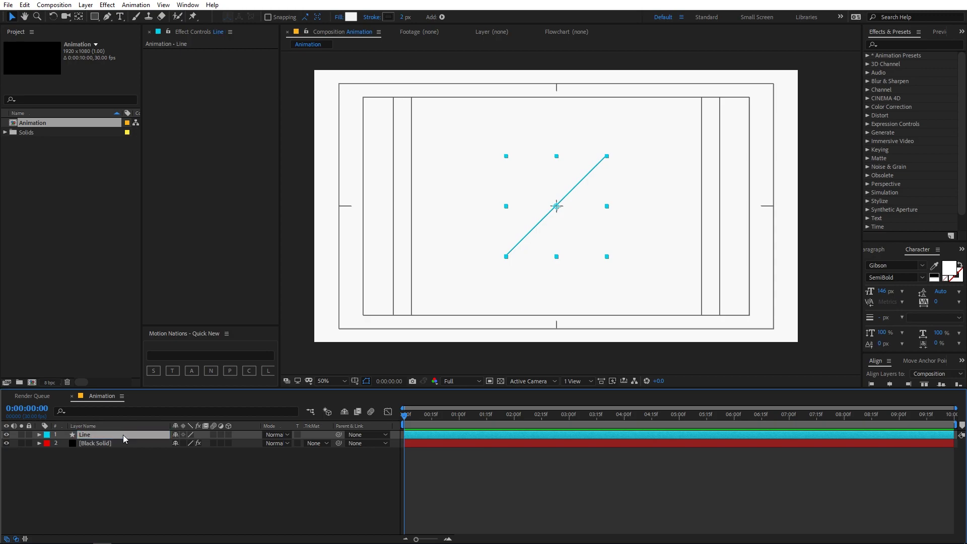
- Duplicate the Line layer and set the copy's rotation to 90 degrees to form an X
{"action": "key", "text": "ctrl+d"}
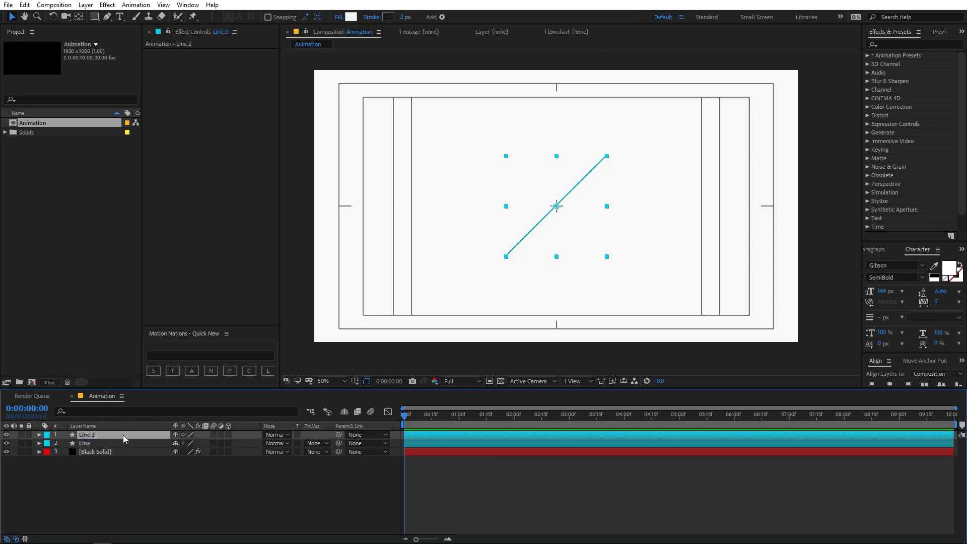
{"action": "key", "text": "r"}
{"action": "left_click_drag", "start_coordinate": [186, 443], "coordinate": [187, 443]}
{"action": "left_click", "coordinate": [187, 444]}
{"action": "type", "text": "90"}
{"action": "key", "text": "Return"}
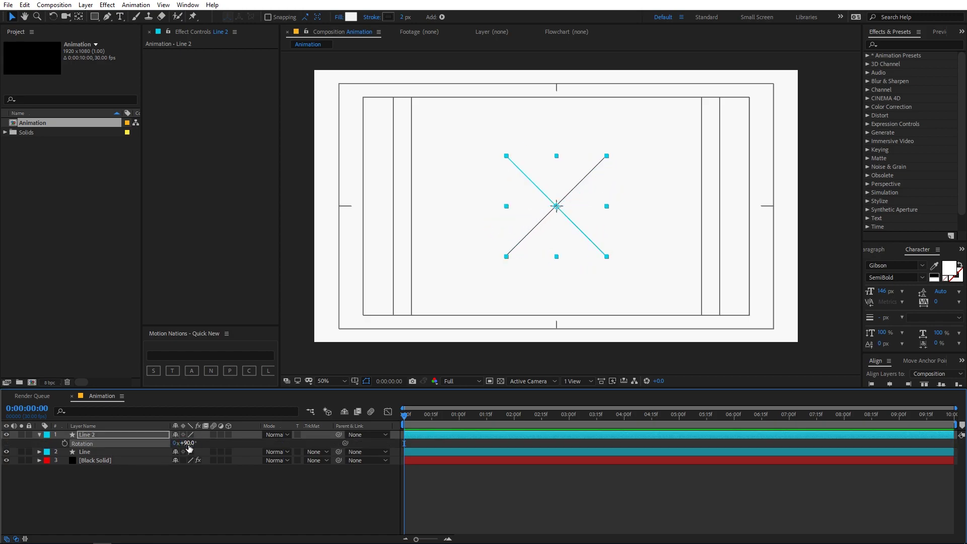
{"action": "left_click", "coordinate": [582, 482]}
- Add a Trim Paths operator to the Line layer and expand its properties
{"action": "scroll", "coordinate": [570, 214], "scroll_direction": "up", "scroll_amount": 2}
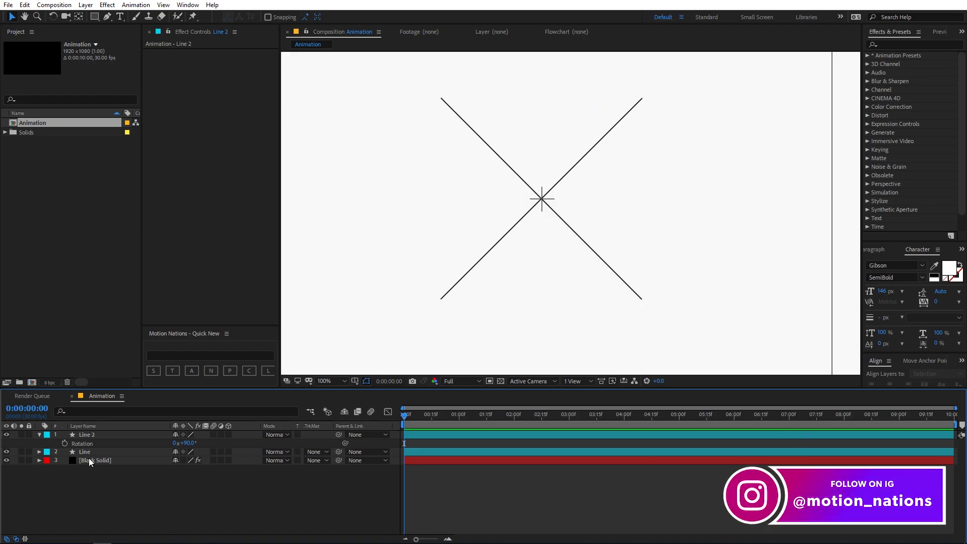
{"action": "left_click", "coordinate": [85, 453]}
{"action": "left_click", "coordinate": [40, 452]}
{"action": "left_click", "coordinate": [255, 461]}
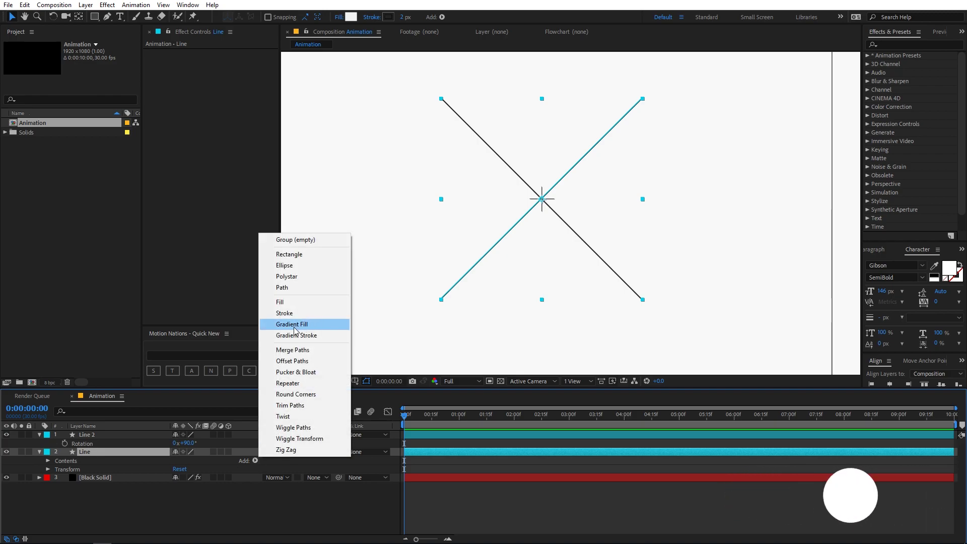
{"action": "left_click", "coordinate": [292, 406]}
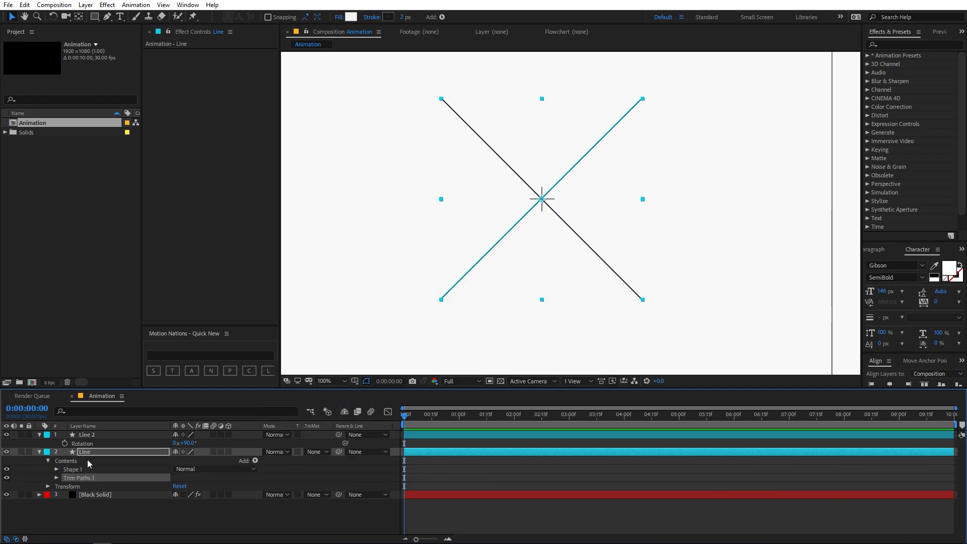
{"action": "left_click", "coordinate": [57, 477]}
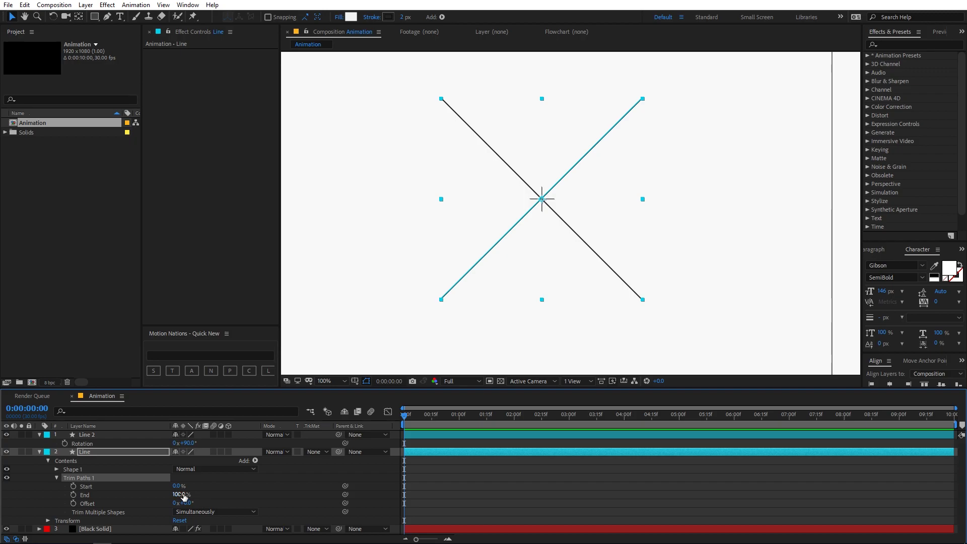
- Keyframe the Line layer's Trim Paths End from 0% at 0:00:00:00 to 100% at 0:00:01:15
{"action": "left_click_drag", "start_coordinate": [183, 496], "coordinate": [117, 492]}
{"action": "left_click", "coordinate": [73, 494]}
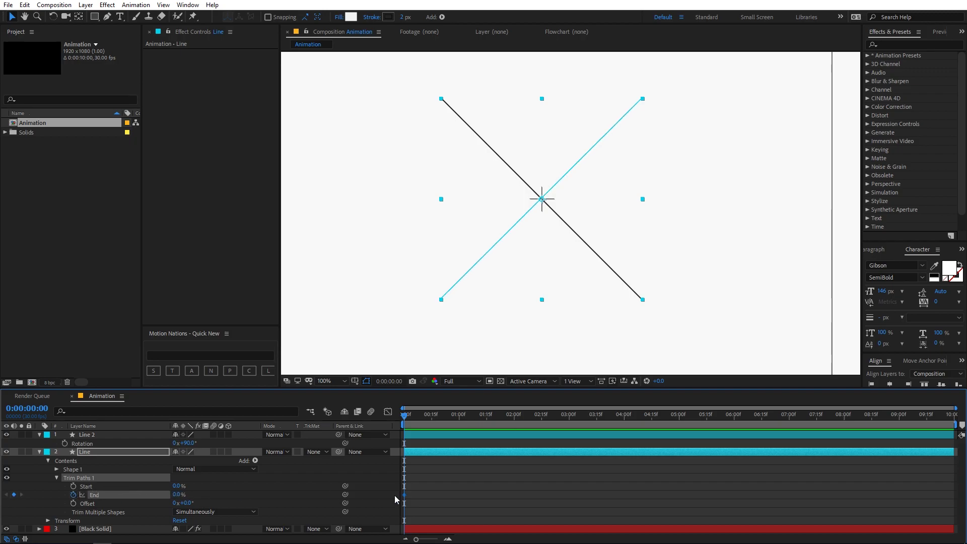
{"action": "left_click", "coordinate": [499, 500]}
{"action": "left_click", "coordinate": [168, 488]}
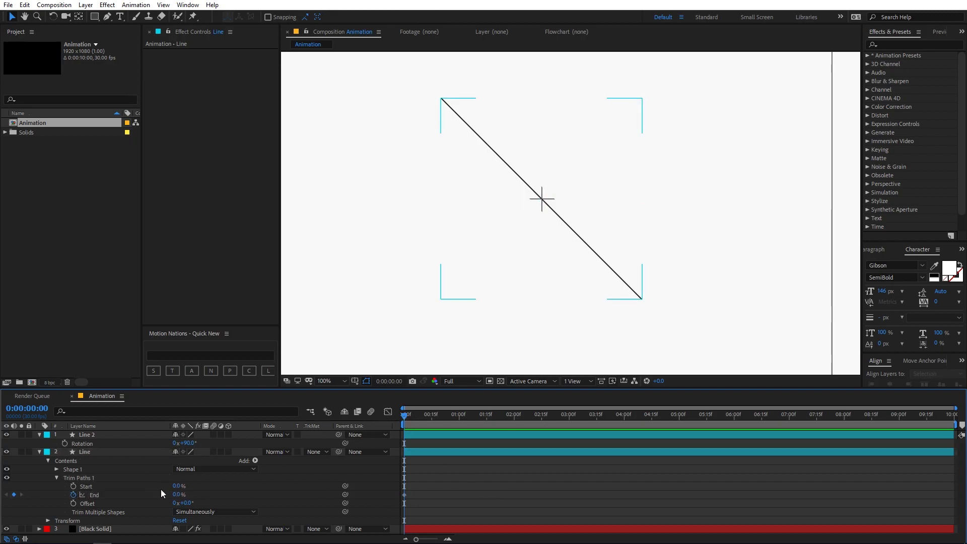
{"action": "left_click_drag", "start_coordinate": [415, 419], "coordinate": [485, 417]}
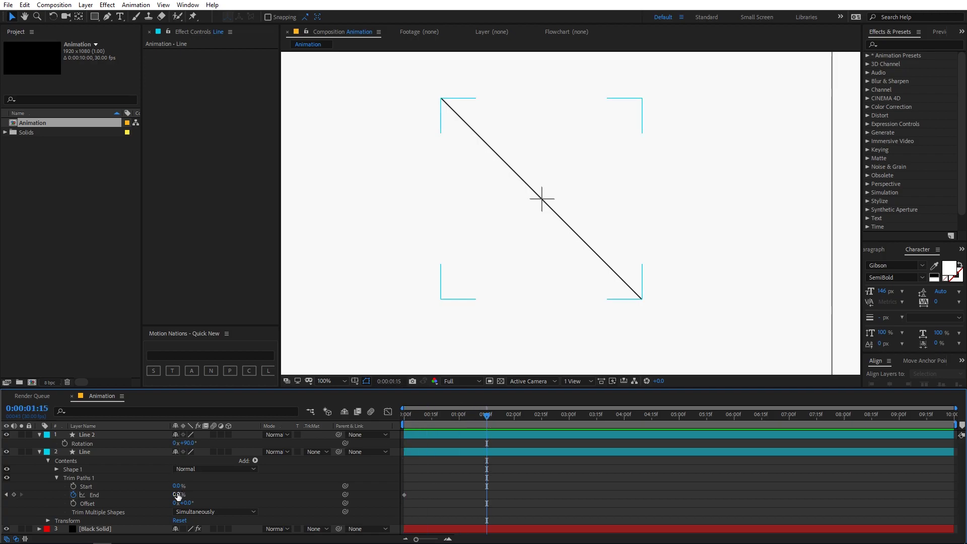
{"action": "left_click_drag", "start_coordinate": [177, 496], "coordinate": [303, 494]}
{"action": "left_click_drag", "start_coordinate": [521, 491], "coordinate": [388, 501]}
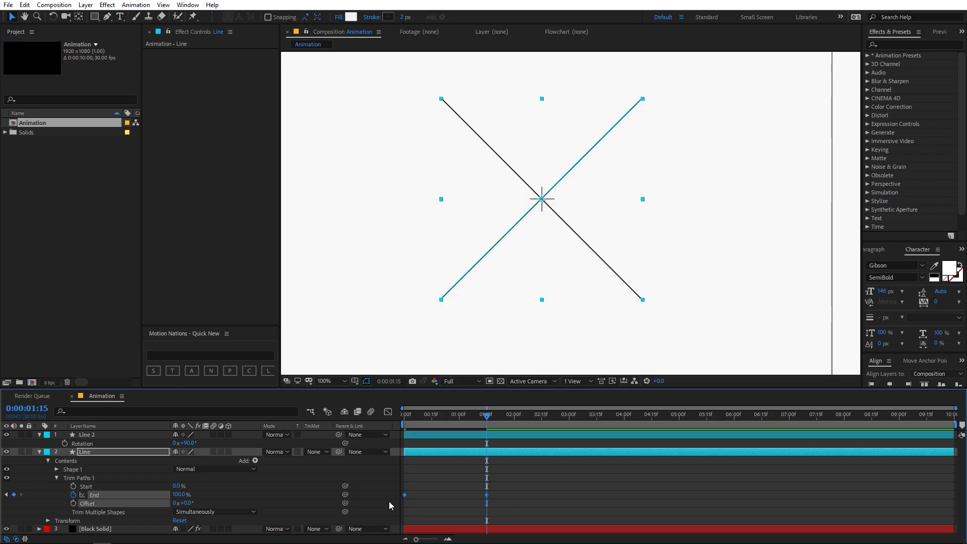
- Ease the End keyframes with a speed curve that peaks sharply at about 15 frames and falls off gently, and preview the animation
{"action": "left_click", "coordinate": [388, 412]}
{"action": "left_click_drag", "start_coordinate": [474, 511], "coordinate": [445, 510]}
{"action": "left_click_drag", "start_coordinate": [451, 418], "coordinate": [385, 423]}
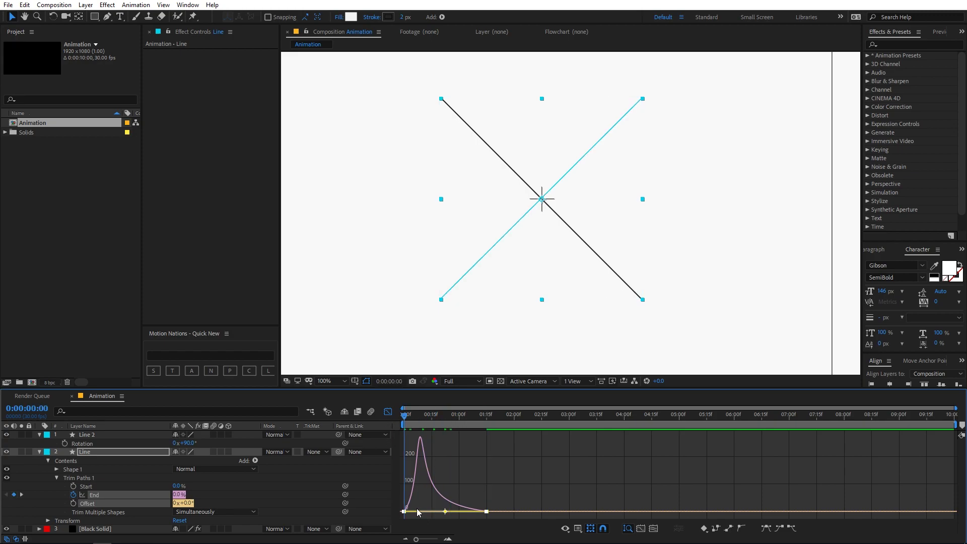
{"action": "left_click_drag", "start_coordinate": [418, 513], "coordinate": [428, 512]}
{"action": "key", "text": "space"}
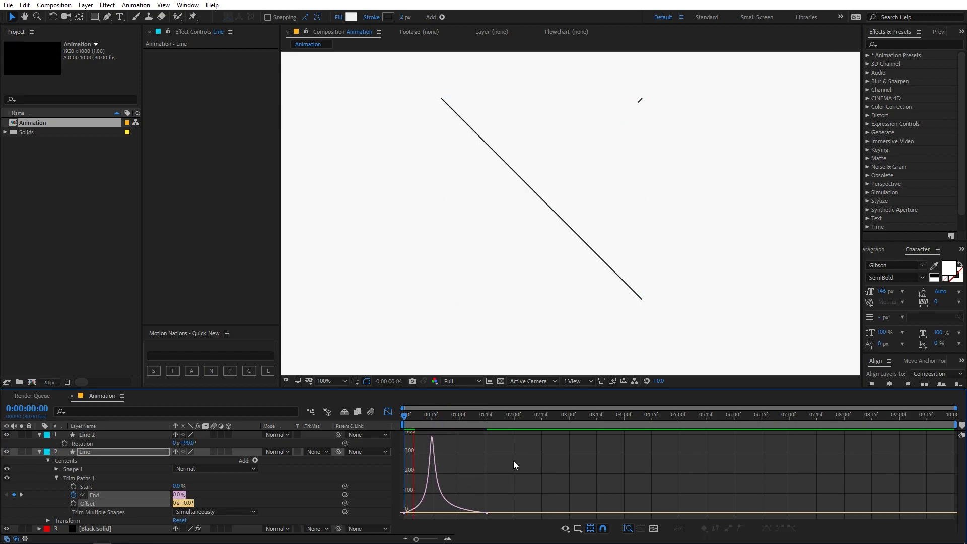
{"action": "key", "text": "space"}
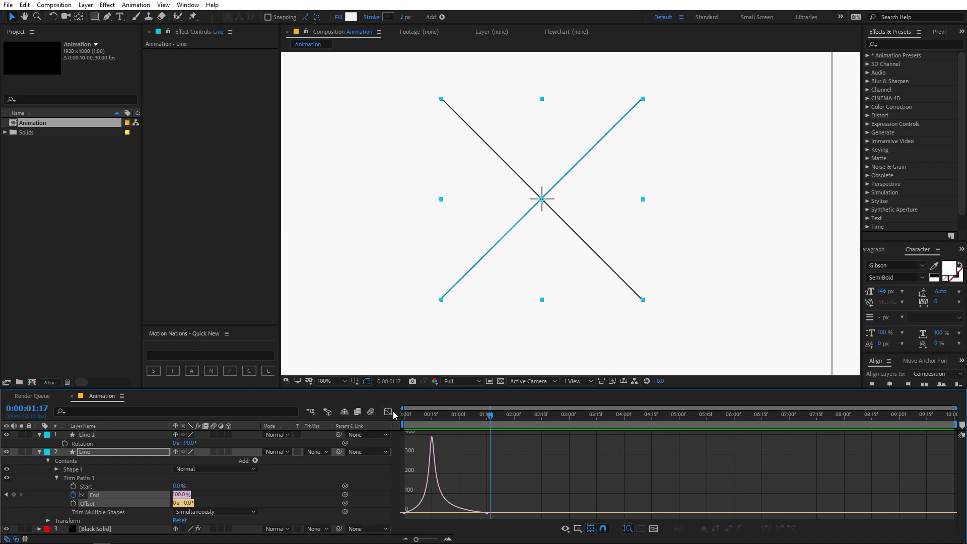
{"action": "left_click", "coordinate": [388, 412]}
{"action": "key", "text": "space"}
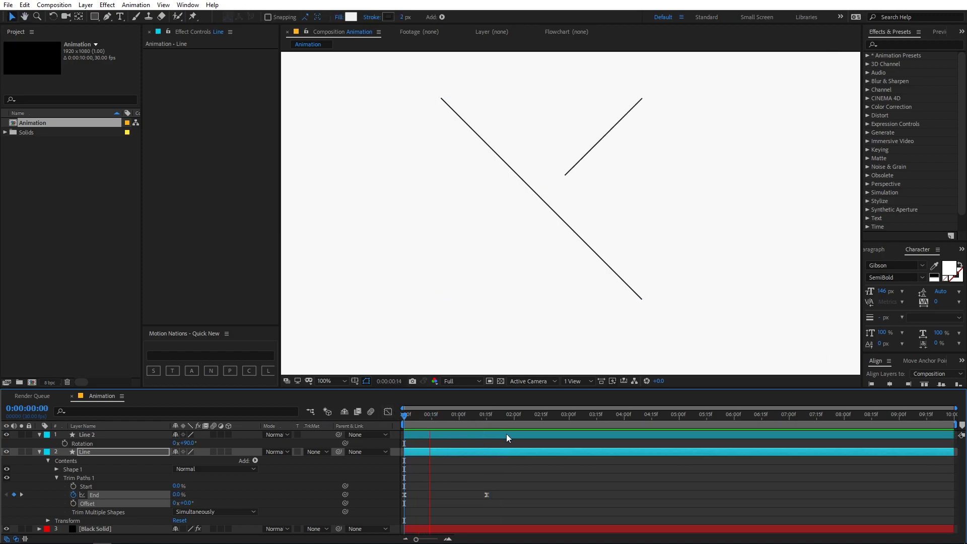
{"action": "key", "text": "space"}
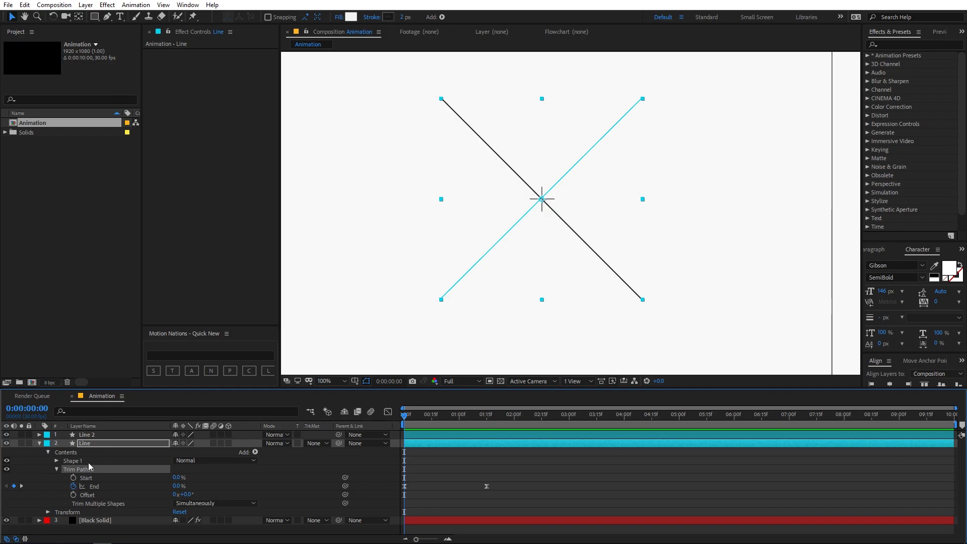
- Copy the animated Trim Paths from the Line layer to Line 2 at the start, check both lines, and collapse the Line layer
{"action": "left_click", "coordinate": [85, 426]}
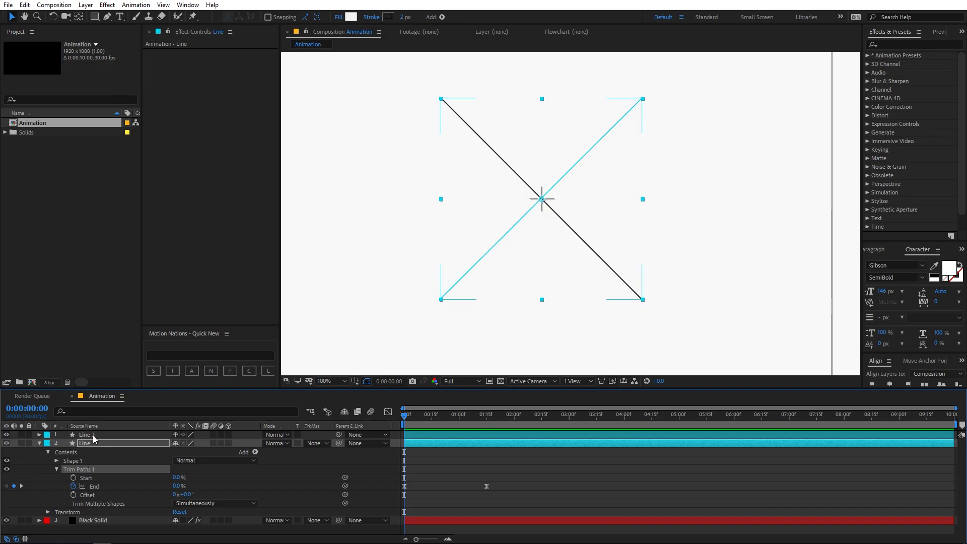
{"action": "left_click", "coordinate": [94, 436]}
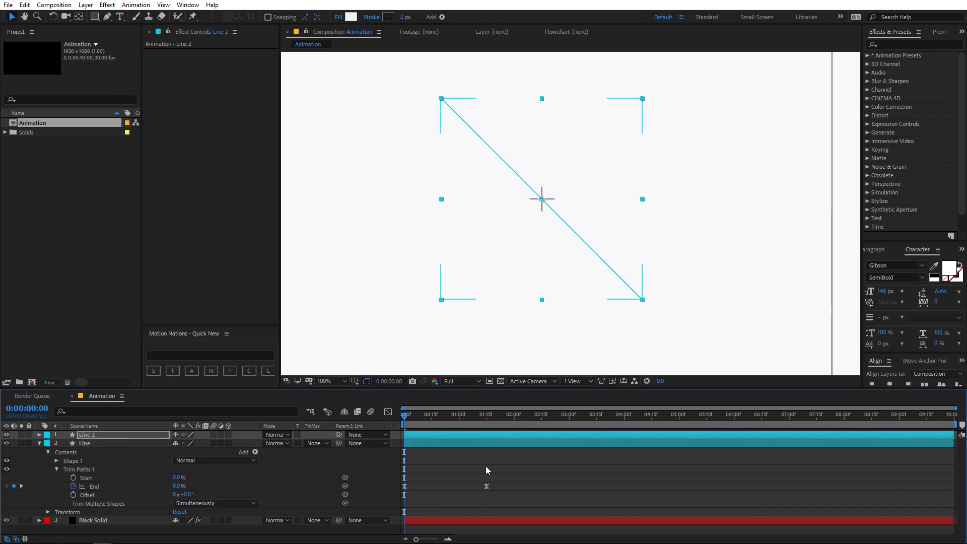
{"action": "left_click", "coordinate": [481, 466]}
{"action": "mouse_move", "coordinate": [405, 417]}
{"action": "left_mouse_down"}
{"action": "mouse_move", "coordinate": [504, 428]}
{"action": "mouse_move", "coordinate": [479, 427]}
{"action": "left_mouse_up"}
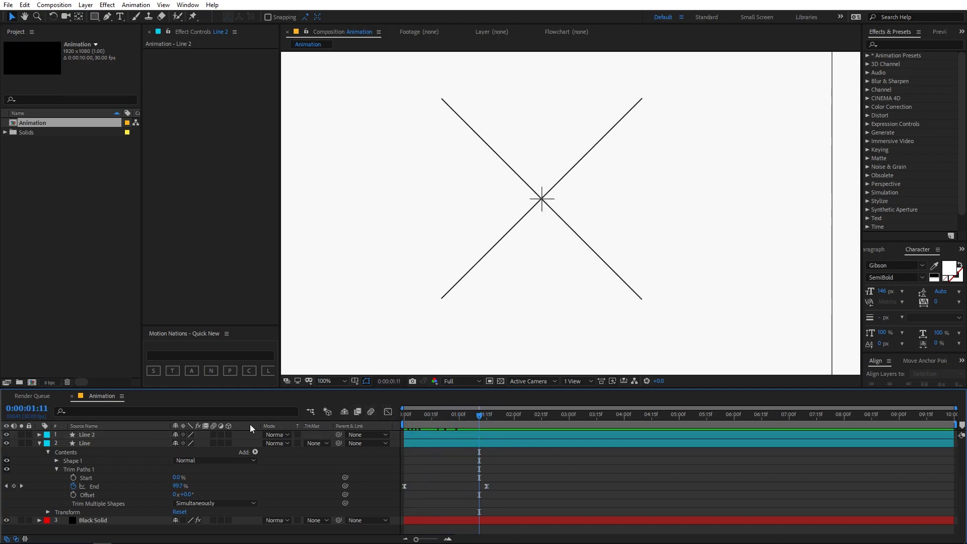
{"action": "left_click", "coordinate": [40, 443]}
- Draw a circle outward from the composition's center around the crossing lines and set its fill to None
{"action": "key", "text": "comma"}
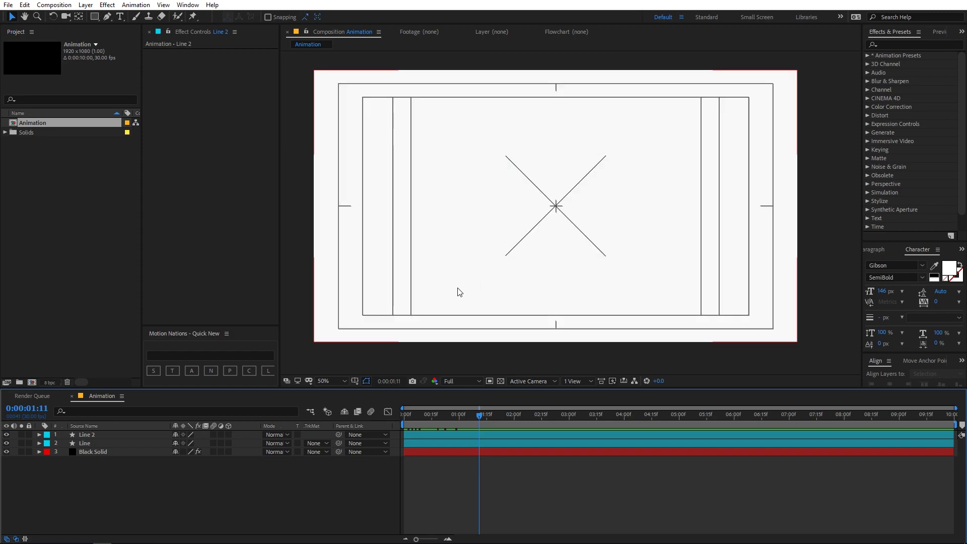
{"action": "left_click_drag", "start_coordinate": [96, 18], "coordinate": [137, 39]}
{"action": "key", "text": "period"}
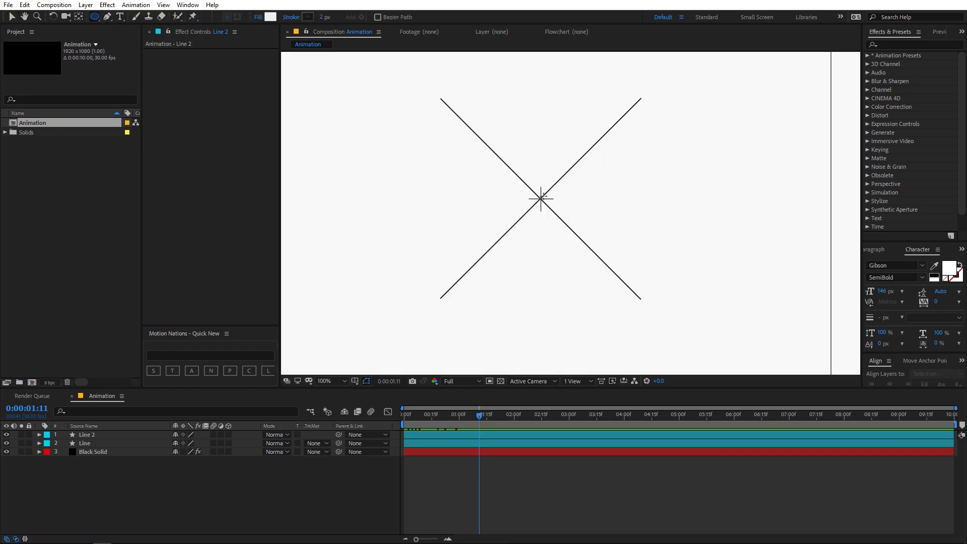
{"action": "left_click_drag", "start_coordinate": [540, 199], "coordinate": [440, 71]}
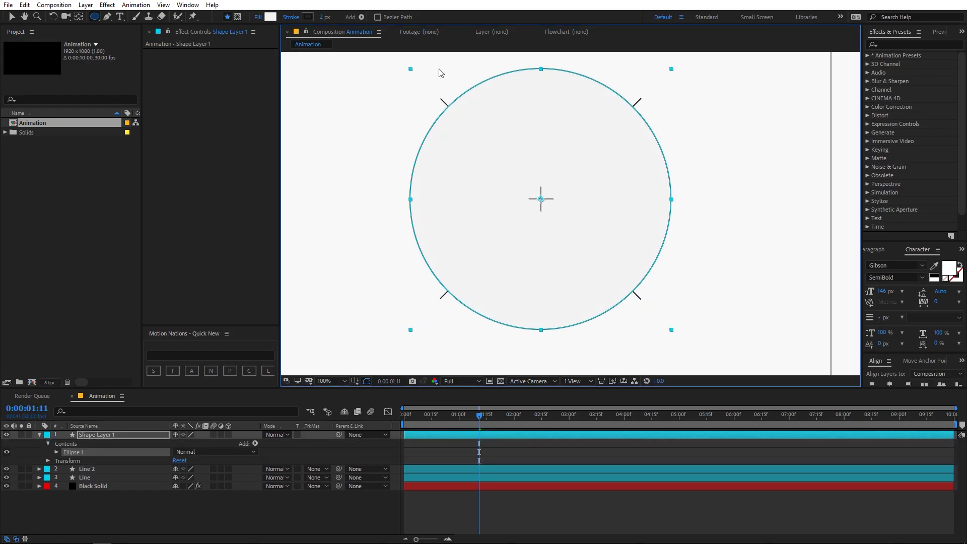
{"action": "left_click", "coordinate": [258, 17]}
{"action": "left_click", "coordinate": [432, 193]}
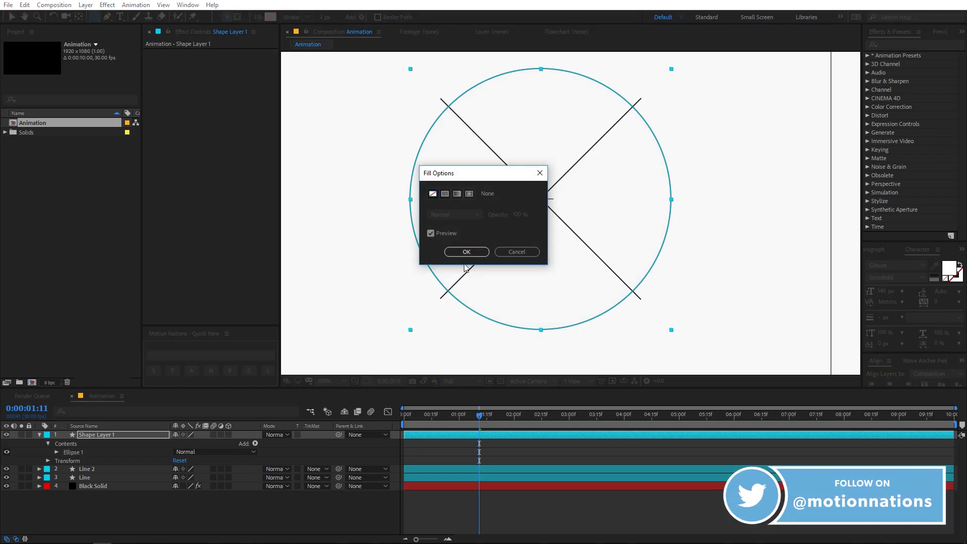
{"action": "left_click", "coordinate": [466, 251]}
- Scale the circle's layer to 109% so its outline meets the ends of the crossing lines
{"action": "left_click", "coordinate": [122, 437]}
{"action": "key", "text": "s"}
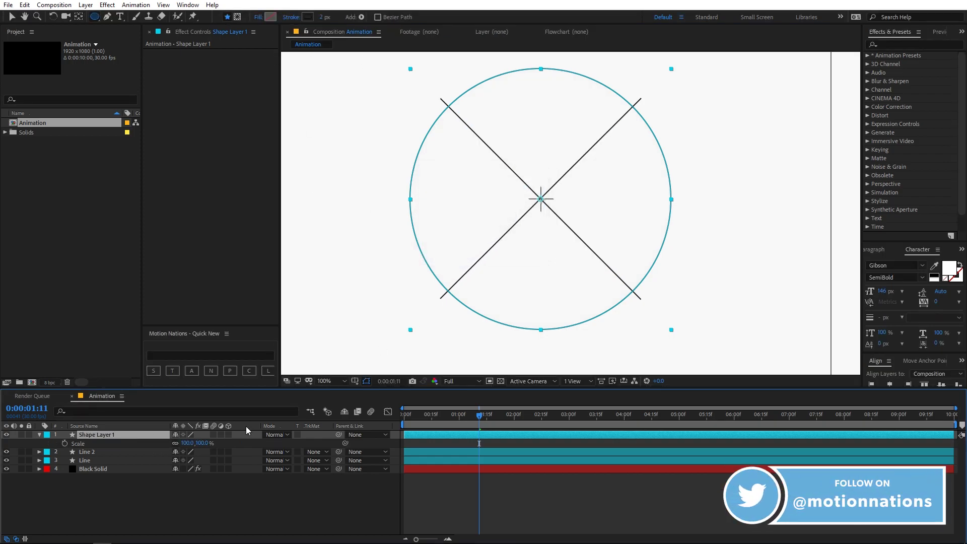
{"action": "left_click_drag", "start_coordinate": [188, 443], "coordinate": [231, 442]}
{"action": "left_click", "coordinate": [544, 509]}
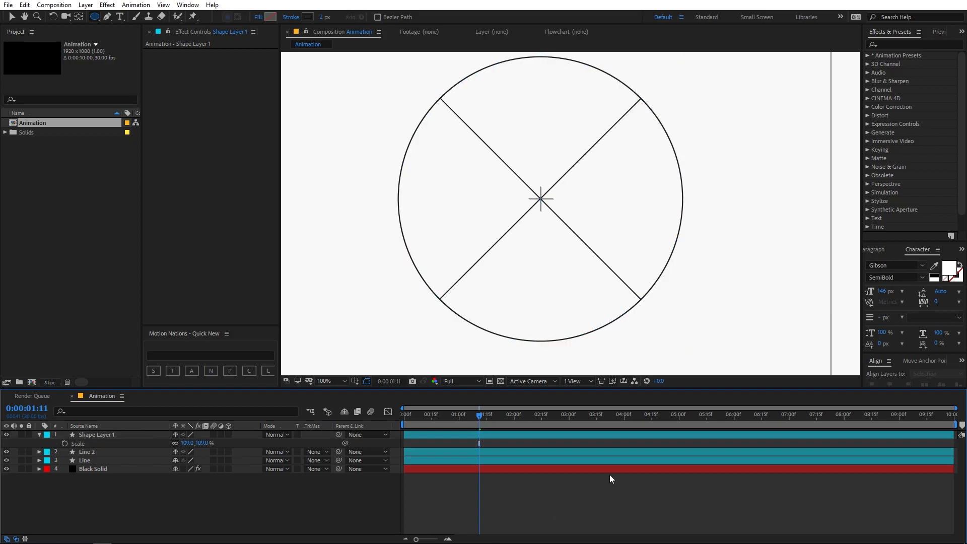
{"action": "key", "text": "period"}
{"action": "key", "text": "period"}
{"action": "scroll", "coordinate": [665, 276], "scroll_direction": "down", "scroll_amount": 8}
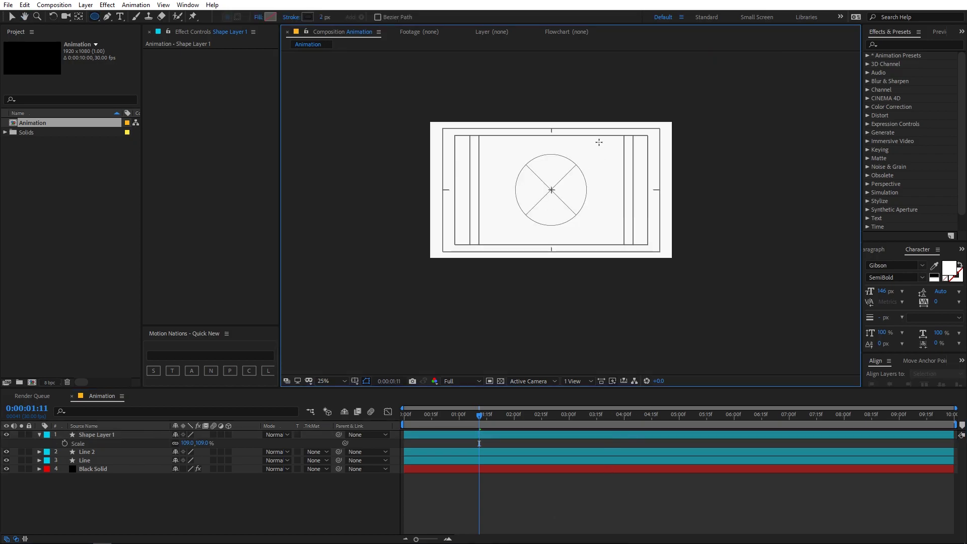
{"action": "scroll", "coordinate": [555, 143], "scroll_direction": "up", "scroll_amount": 3}
{"action": "left_click", "coordinate": [327, 381]}
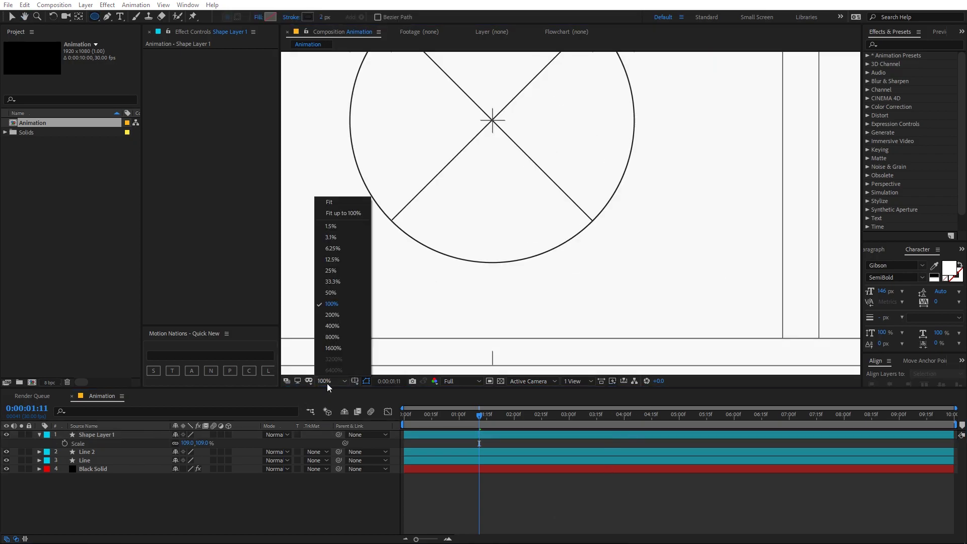
{"action": "left_click", "coordinate": [348, 213]}
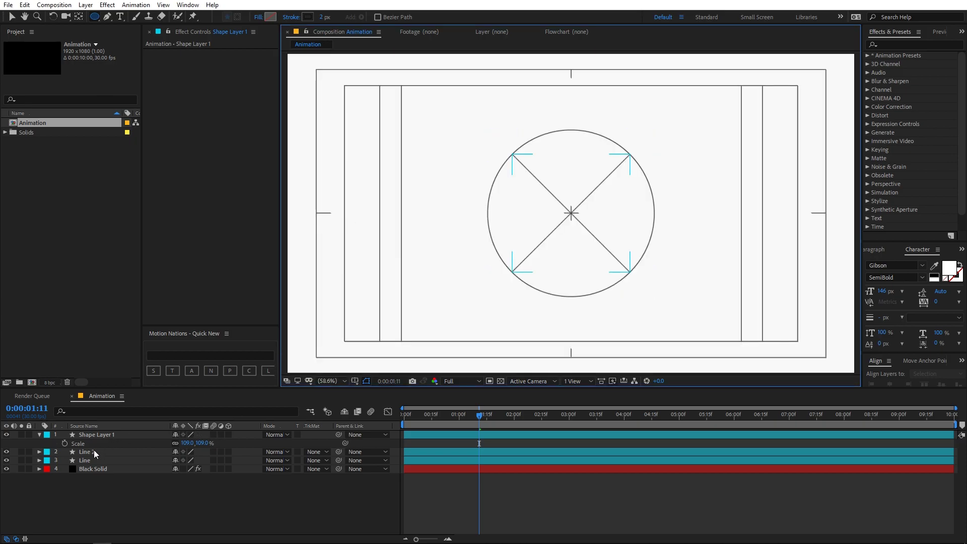
- Paste the animated Trim Paths onto the circle's layer at 0:00:00:00 and preview the combined animation
{"action": "left_click", "coordinate": [94, 452]}
{"action": "key", "text": "Home"}
{"action": "left_click", "coordinate": [454, 435]}
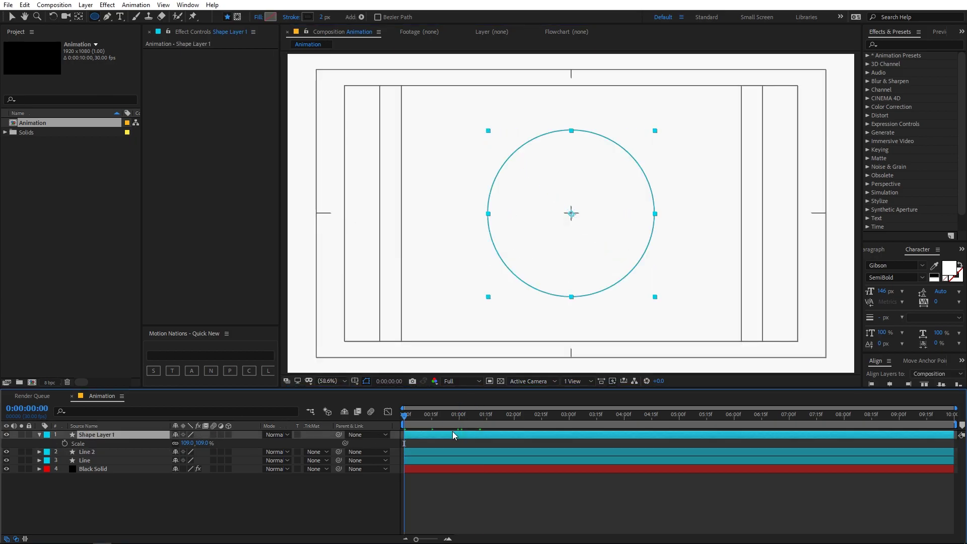
{"action": "key", "text": "shift+u"}
{"action": "left_click", "coordinate": [494, 498]}
{"action": "key", "text": "space"}
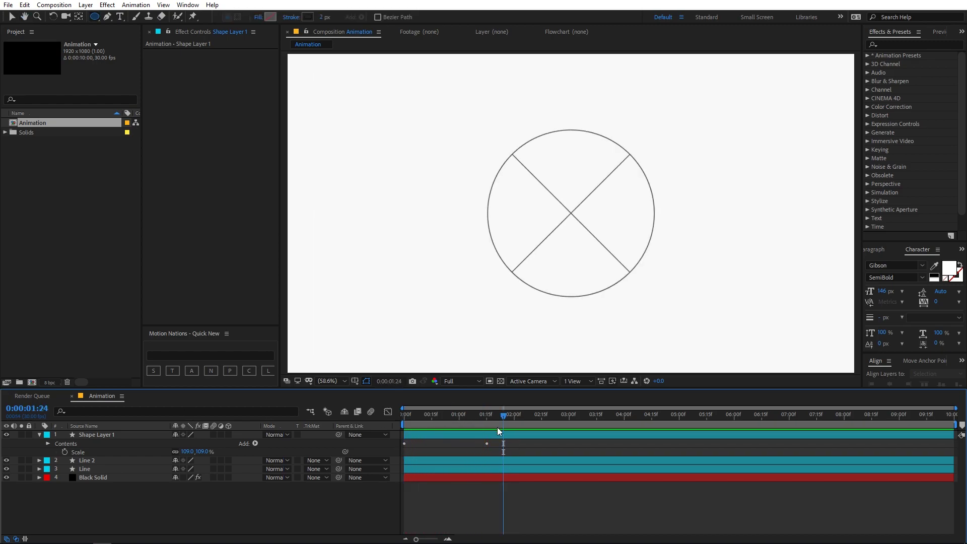
{"action": "key", "text": "apostrophe"}
{"action": "key", "text": "space"}
- Rename the circle's shape layer to Circle and collapse its properties
{"action": "left_click", "coordinate": [99, 435]}
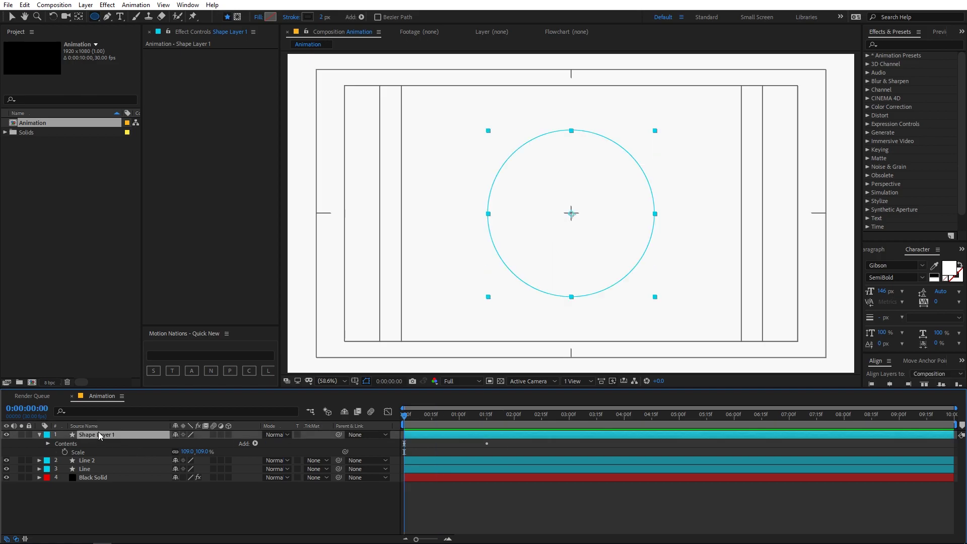
{"action": "key", "text": "Return"}
{"action": "type", "text": "Circle"}
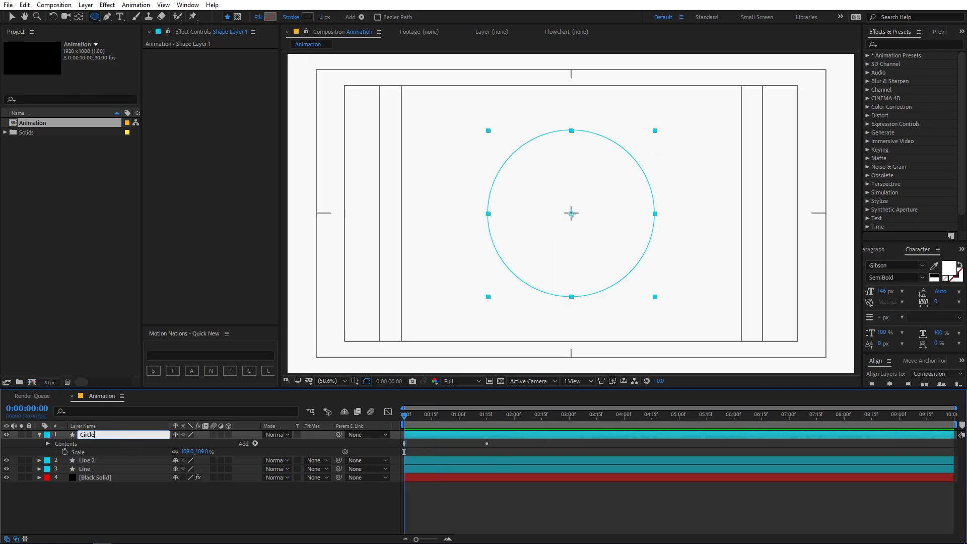
{"action": "key", "text": "Return"}
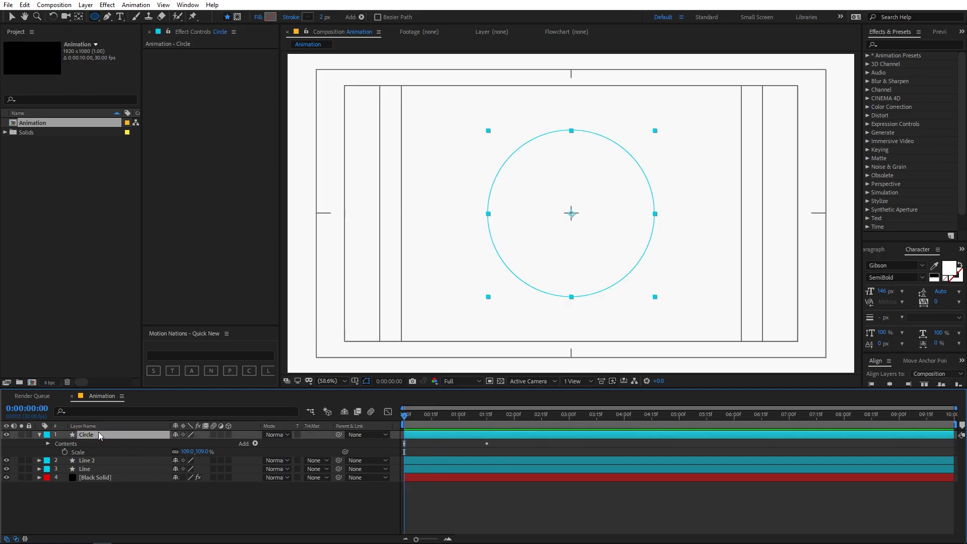
{"action": "left_click", "coordinate": [38, 435]}
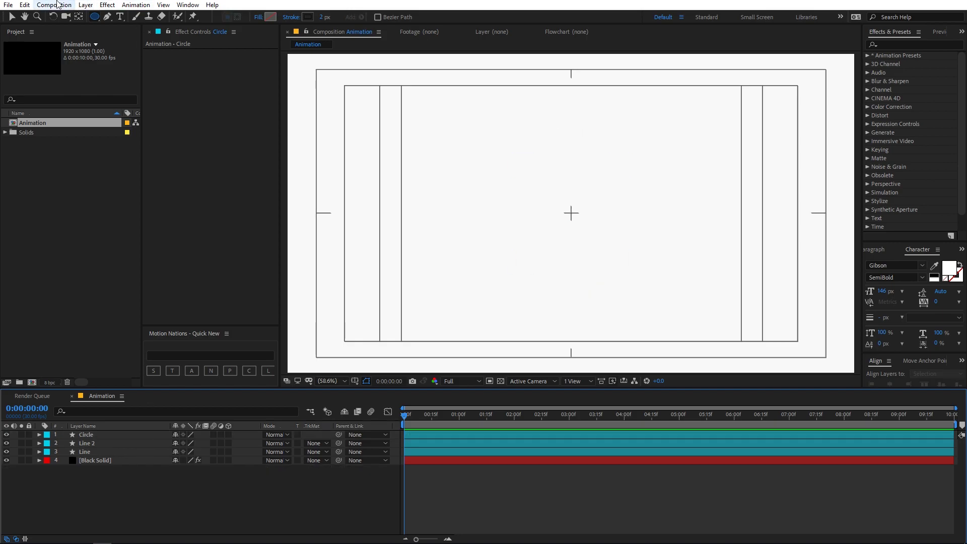
- Create a new 1920 x 1080, 30 fps, 10-second composition named Title/Logo
{"action": "left_click", "coordinate": [85, 5]}
{"action": "left_click", "coordinate": [65, 28]}
{"action": "type", "text": "Title/Logo"}
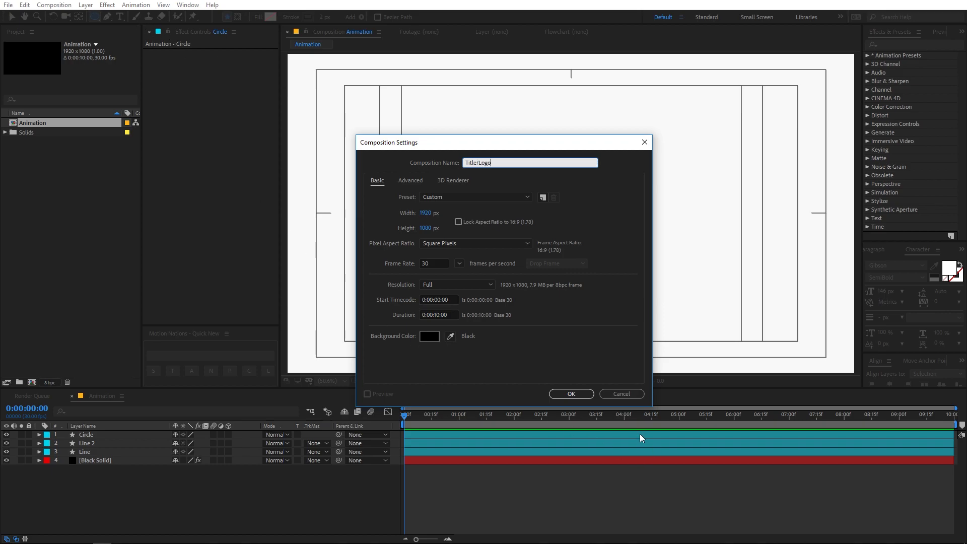
{"action": "left_click", "coordinate": [571, 393]}
- Add a text layer reading DESIGN near the center of the Title/Logo composition
{"action": "left_click", "coordinate": [120, 16]}
{"action": "left_click", "coordinate": [547, 216]}
{"action": "type", "text": "DESIGN"}
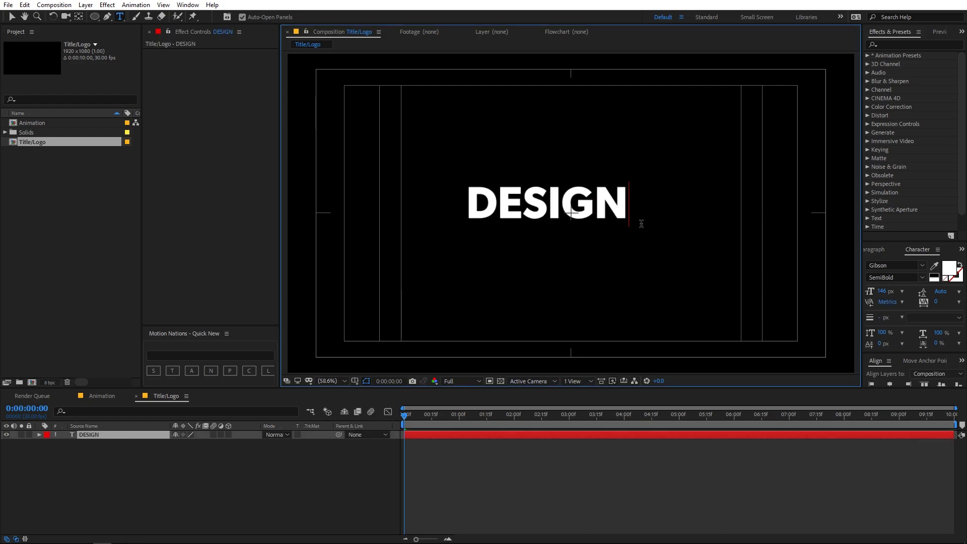
- Move the DESIGN text slightly down and center it horizontally in the composition
{"action": "left_click_drag", "start_coordinate": [4, 15], "coordinate": [19, 13]}
{"action": "left_click", "coordinate": [12, 17]}
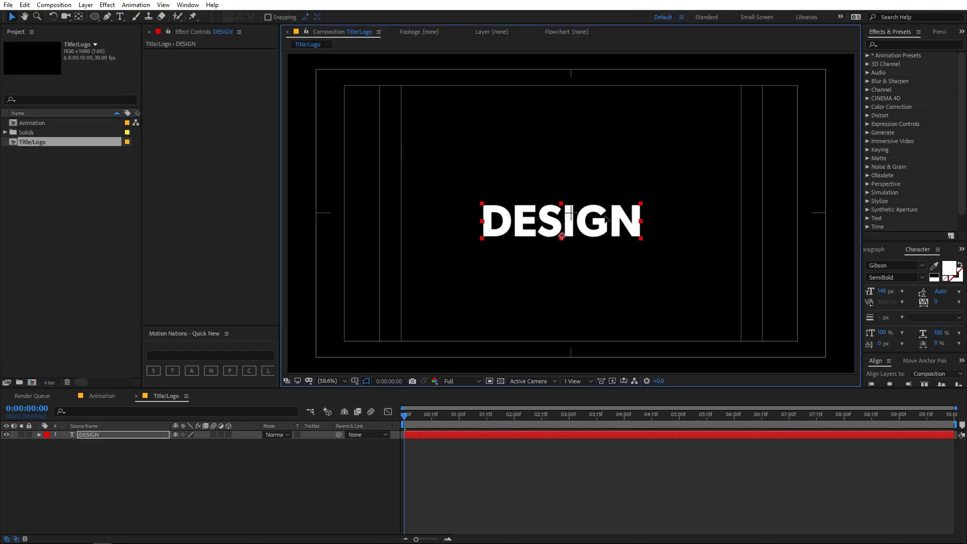
{"action": "left_click", "coordinate": [926, 384]}
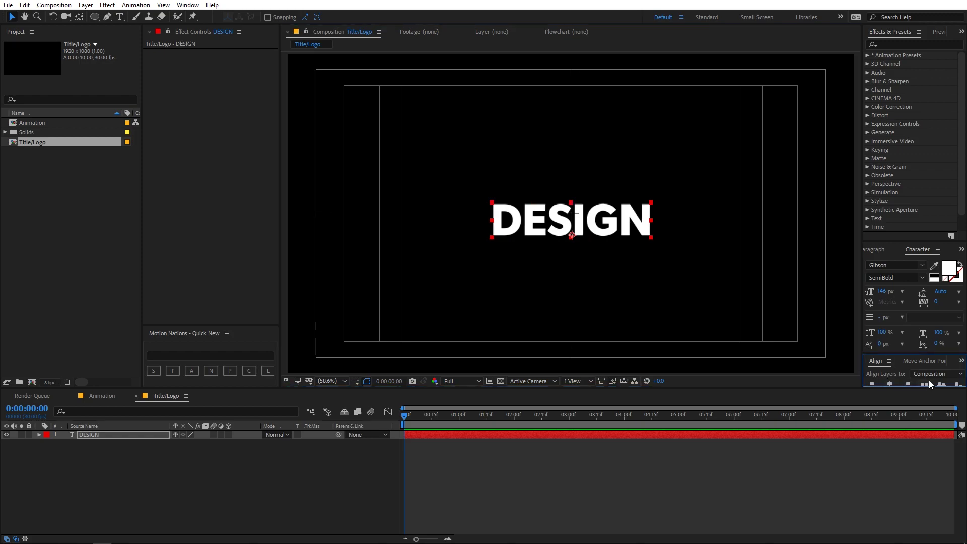
- Center the DESIGN text vertically in the composition and move its anchor point to the middle of the text
{"action": "left_click", "coordinate": [942, 384]}
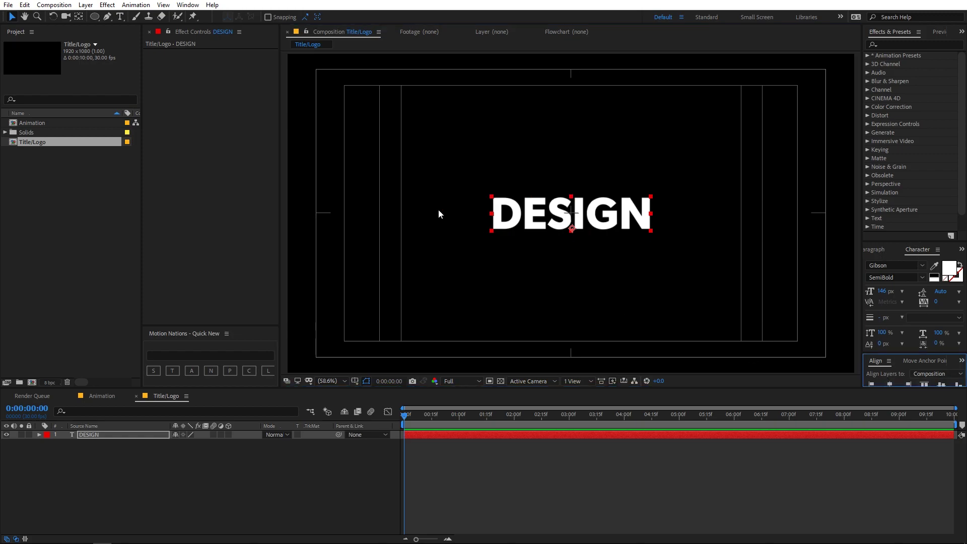
{"action": "left_click", "coordinate": [925, 360]}
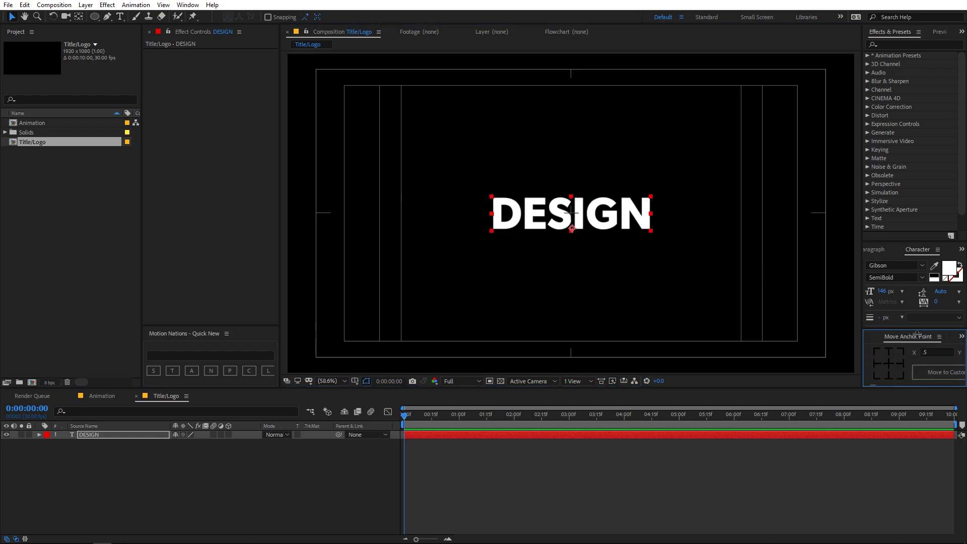
{"action": "left_click", "coordinate": [888, 364]}
{"action": "left_click", "coordinate": [276, 462]}
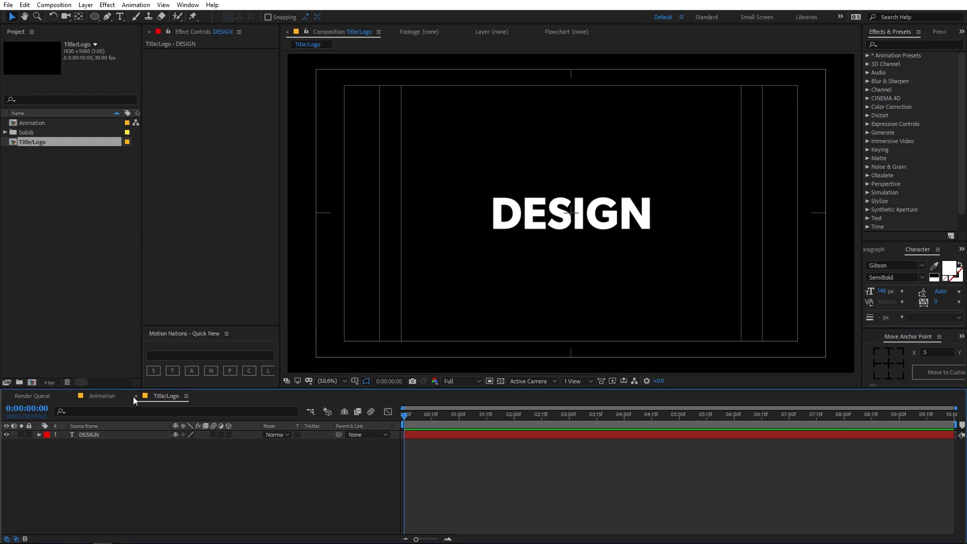
- Add the Title/Logo composition as the top layer of the Animation composition and move the playhead to 0:00:01:04
{"action": "left_click", "coordinate": [102, 396]}
{"action": "left_click", "coordinate": [95, 309]}
{"action": "mouse_move", "coordinate": [38, 141]}
{"action": "left_mouse_down"}
{"action": "mouse_move", "coordinate": [78, 238]}
{"action": "mouse_move", "coordinate": [121, 432]}
{"action": "left_mouse_up"}
{"action": "left_click_drag", "start_coordinate": [420, 421], "coordinate": [466, 423]}
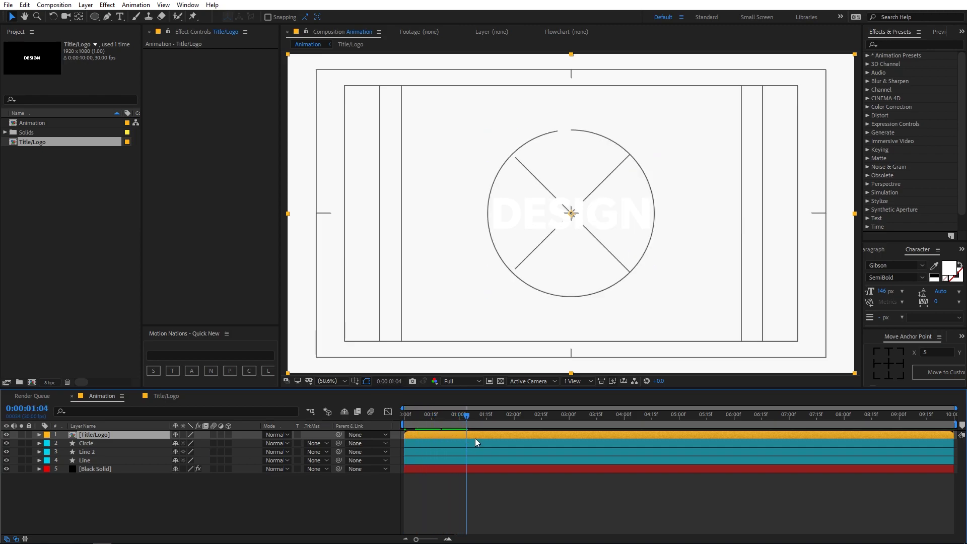
- Apply the Fill effect to the Title/Logo layer and sample its color from the dark circle line
{"action": "left_click", "coordinate": [896, 45]}
{"action": "type", "text": "fill"}
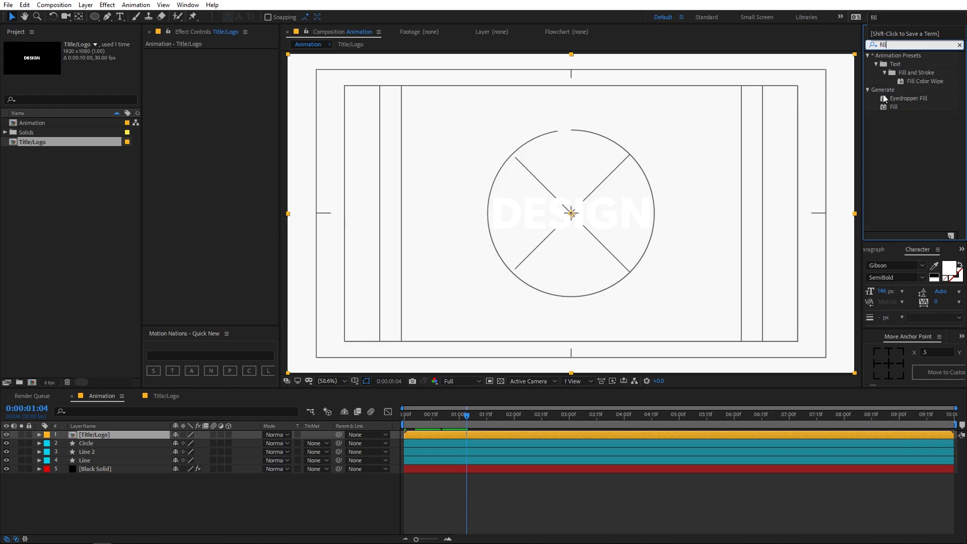
{"action": "left_click_drag", "start_coordinate": [895, 108], "coordinate": [485, 434]}
{"action": "left_click", "coordinate": [237, 79]}
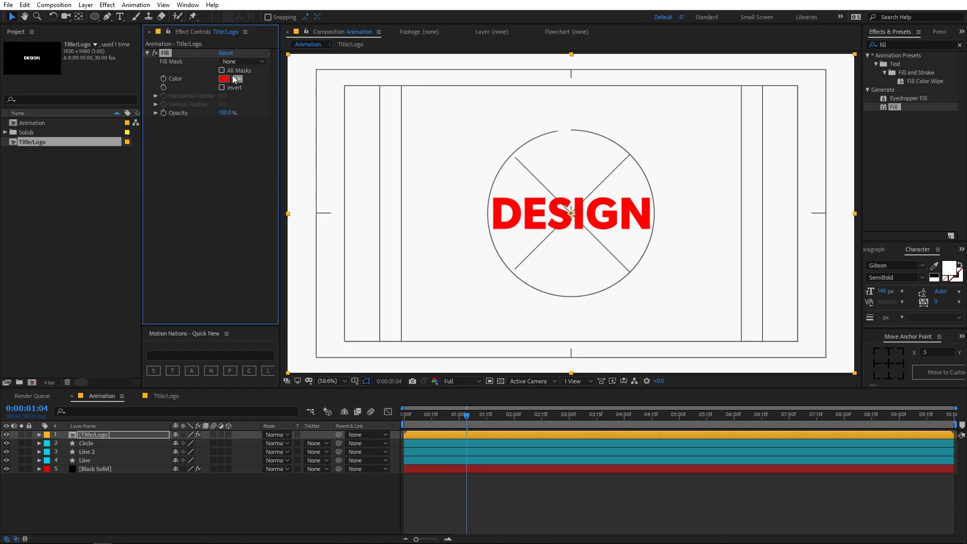
{"action": "left_click", "coordinate": [541, 135]}
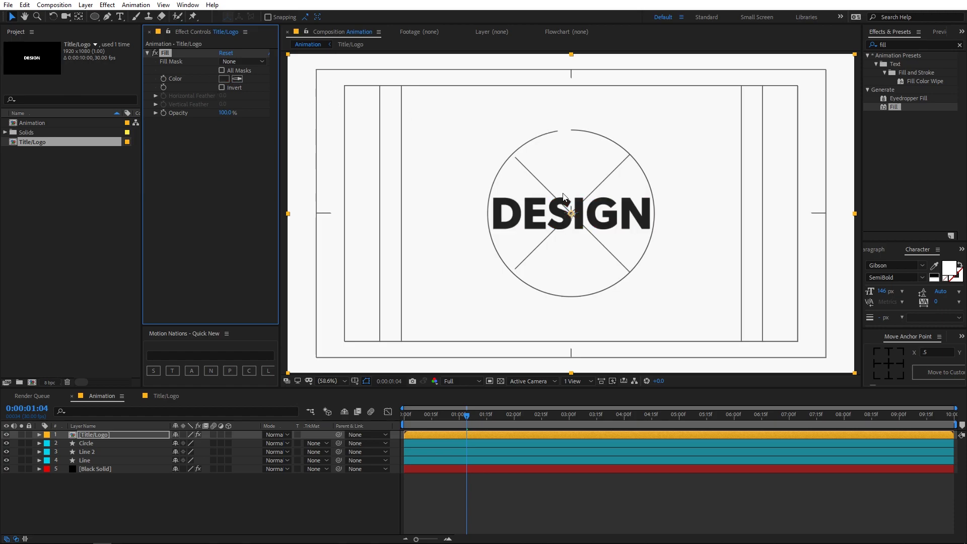
- Scale the DESIGN text down to about 86.7% inside the Title/Logo composition
{"action": "left_click", "coordinate": [125, 436]}
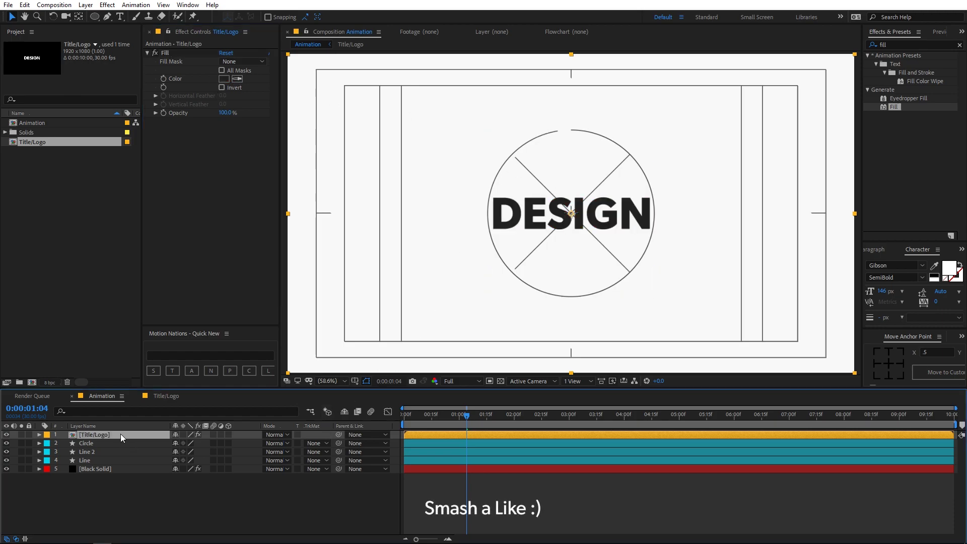
{"action": "left_click", "coordinate": [160, 397]}
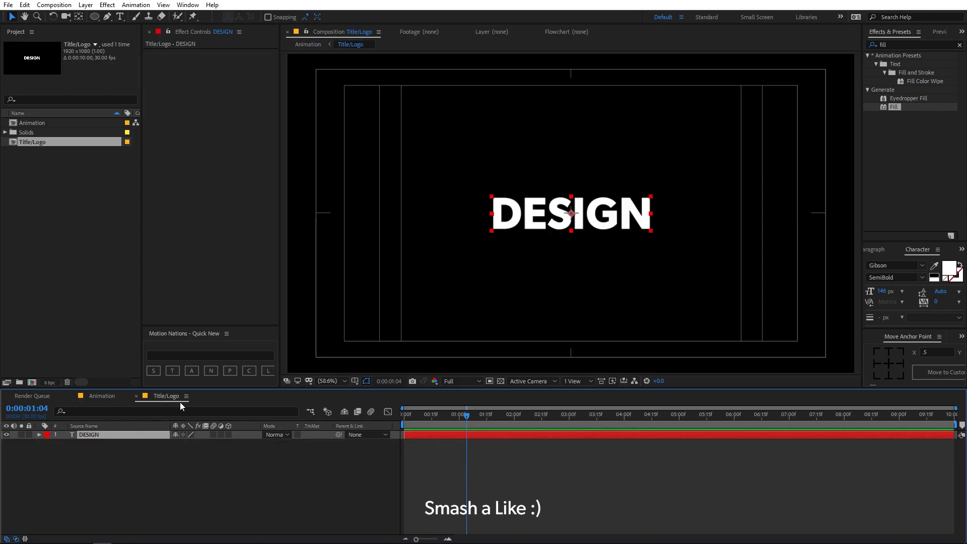
{"action": "key", "text": "s"}
{"action": "left_click_drag", "start_coordinate": [184, 443], "coordinate": [177, 443]}
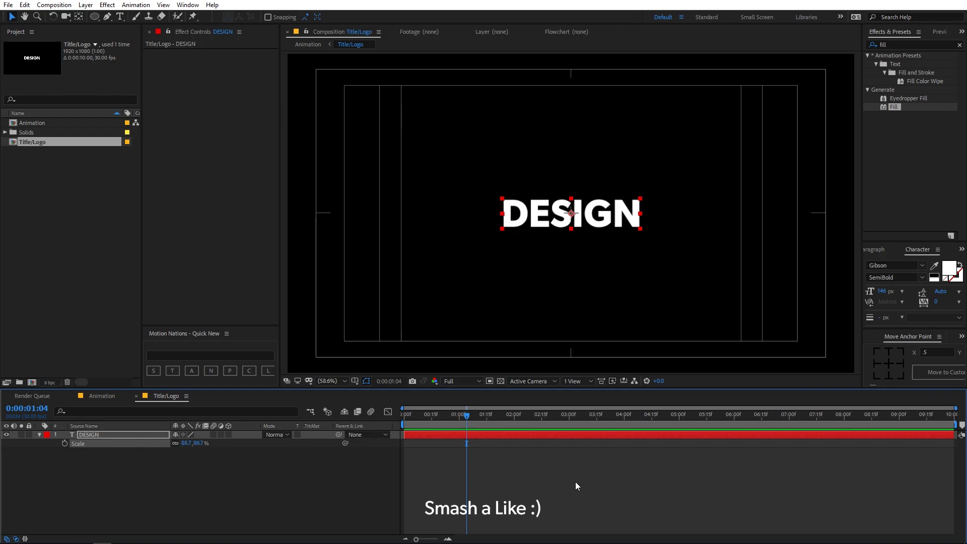
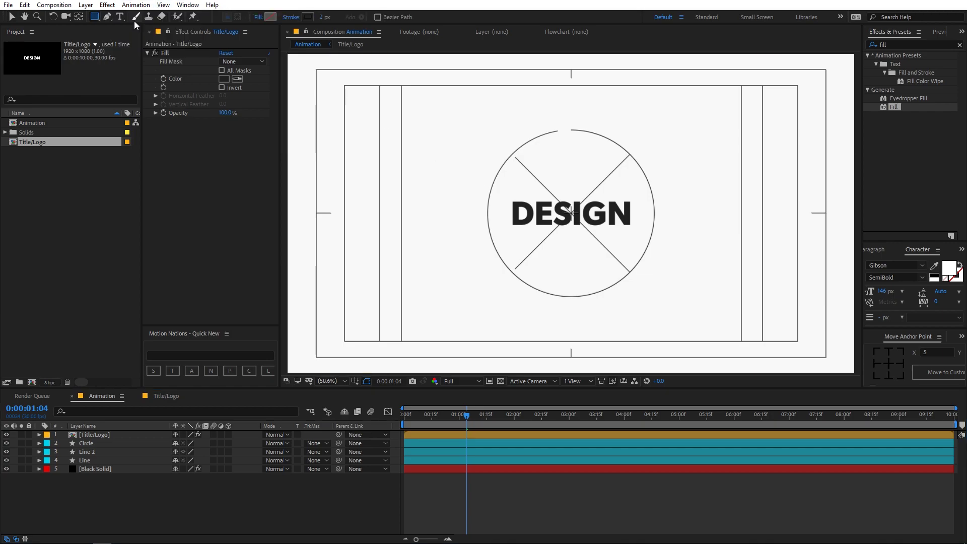
- Draw a rectangle about 623 x 122 px over the DESIGN text in the Animation composition and center it
{"action": "key", "text": "period"}
{"action": "key", "text": "period"}
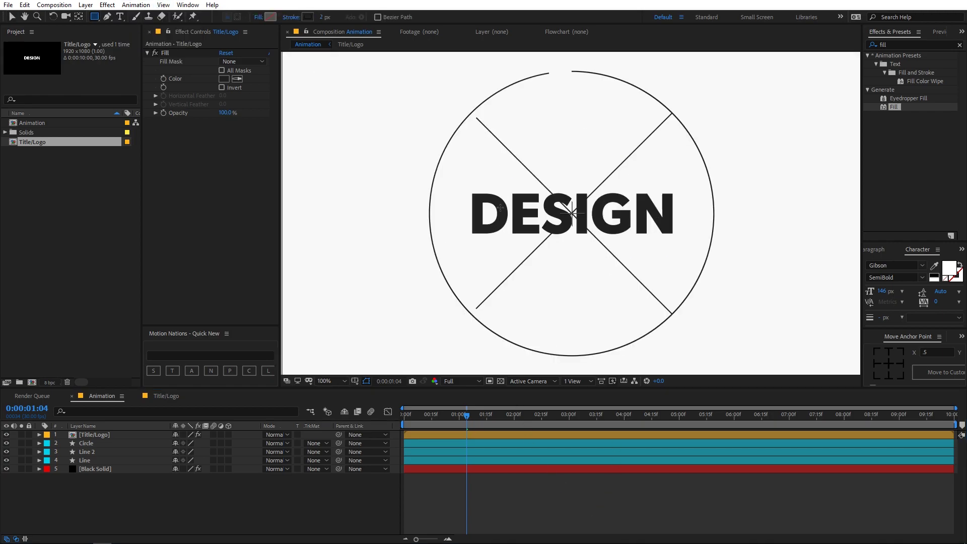
{"action": "left_click_drag", "start_coordinate": [423, 184], "coordinate": [737, 245]}
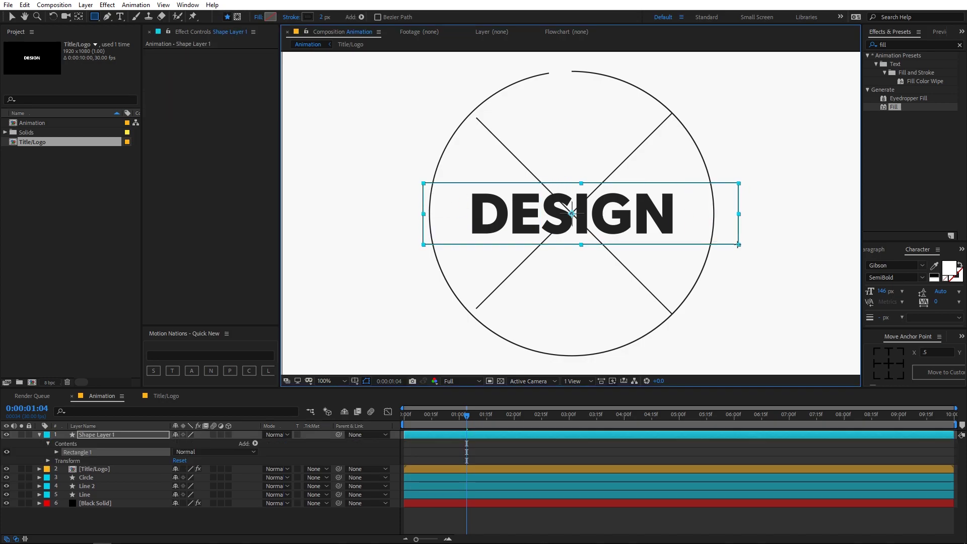
{"action": "left_click", "coordinate": [889, 362]}
{"action": "left_click", "coordinate": [876, 336]}
{"action": "left_click", "coordinate": [891, 362]}
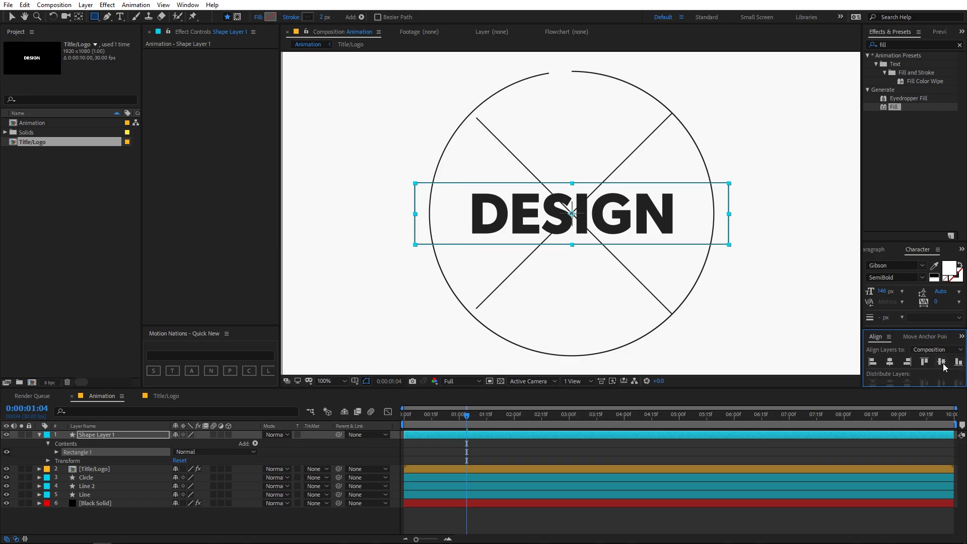
- Set the rectangle's fill to the background color F8F8F8 and its stroke width to 0 px
{"action": "left_click", "coordinate": [270, 17]}
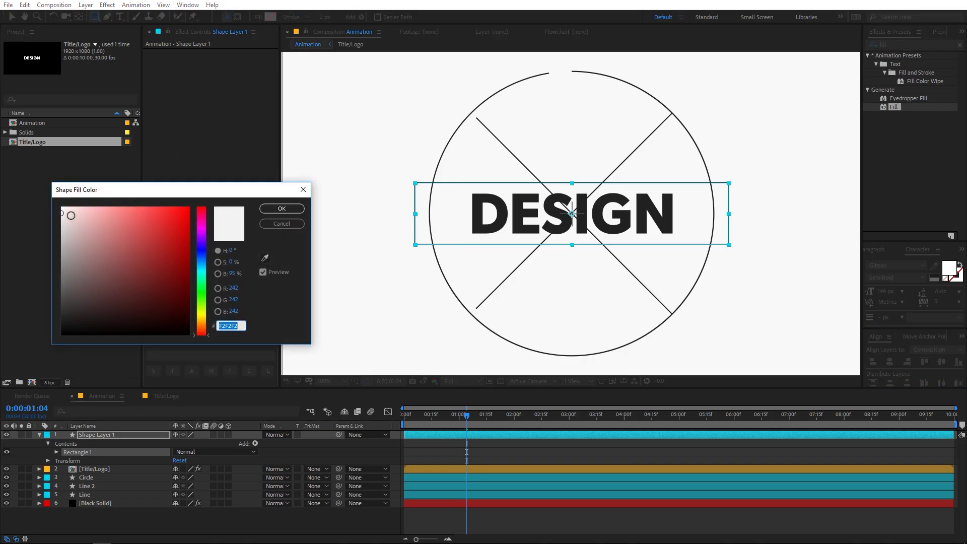
{"action": "left_click", "coordinate": [266, 259]}
{"action": "left_click", "coordinate": [411, 70]}
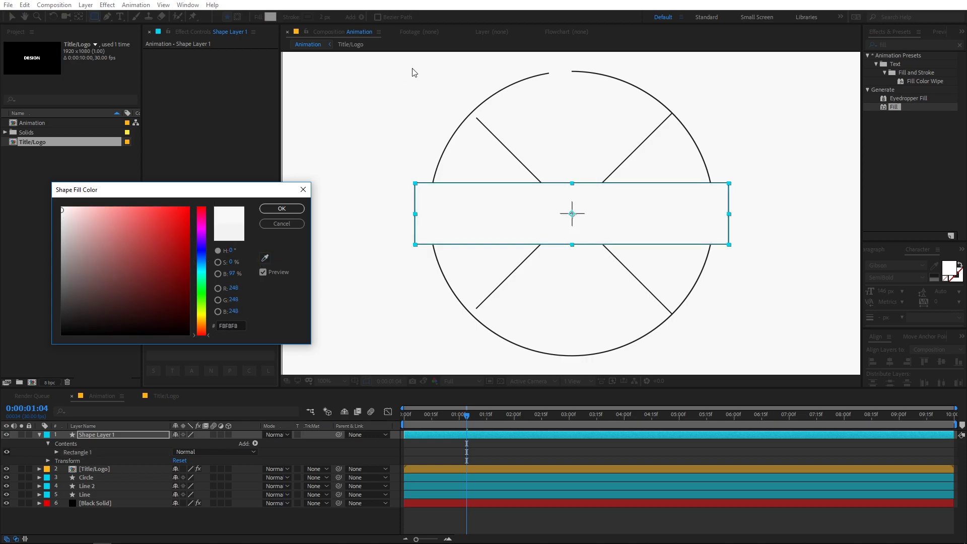
{"action": "left_click", "coordinate": [282, 209]}
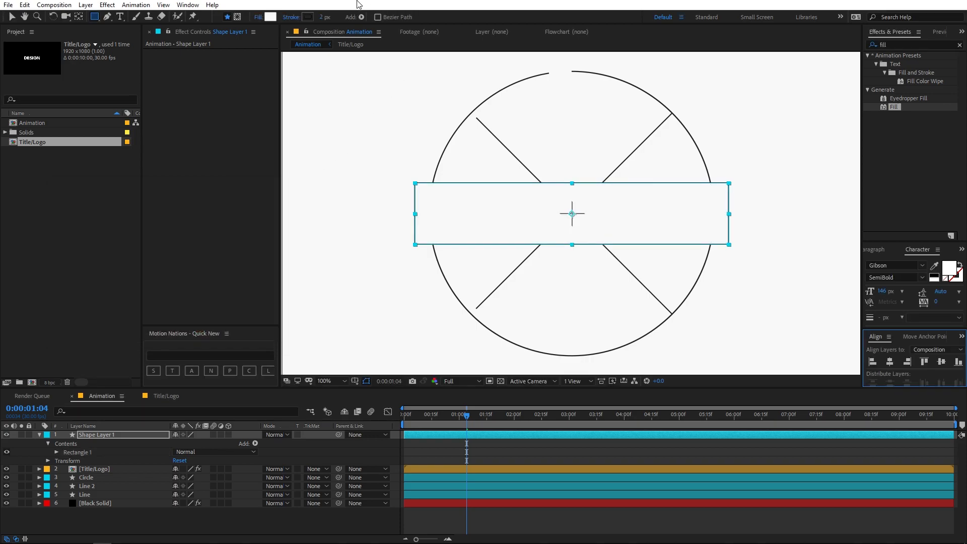
{"action": "left_click_drag", "start_coordinate": [321, 20], "coordinate": [243, 24]}
{"action": "left_click", "coordinate": [690, 456]}
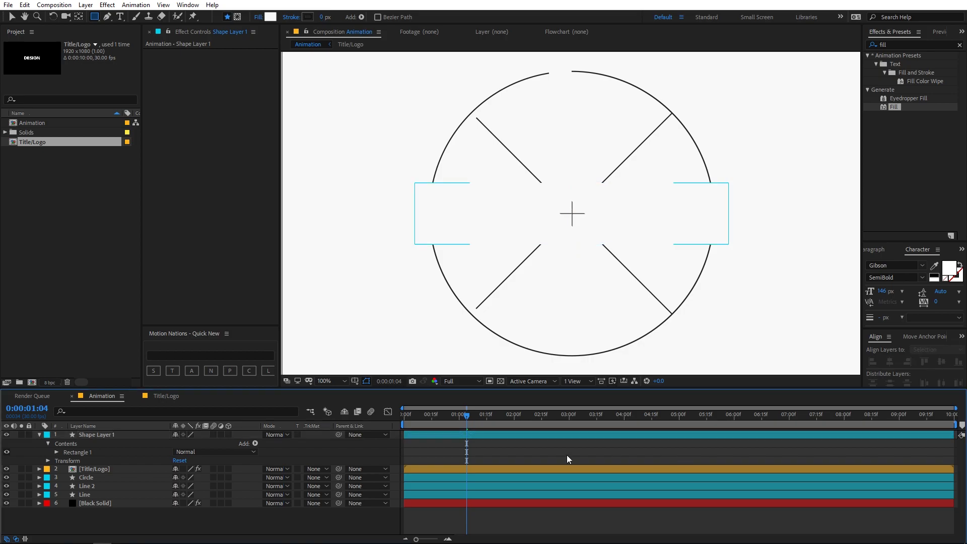
- Rename the rectangle's shape layer to Rectangle and place it directly below the Title/Logo layer
{"action": "left_click", "coordinate": [103, 435]}
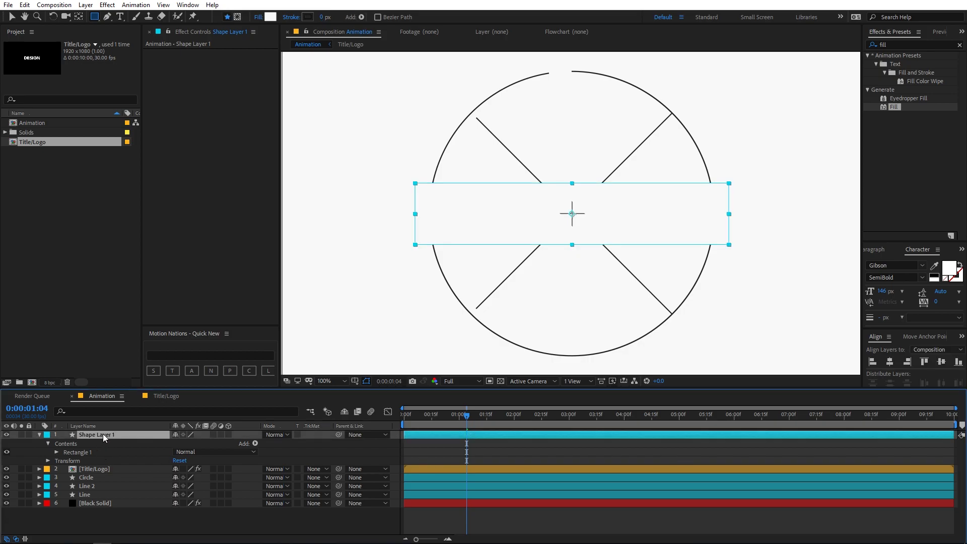
{"action": "key", "text": "Return"}
{"action": "type", "text": "R"}
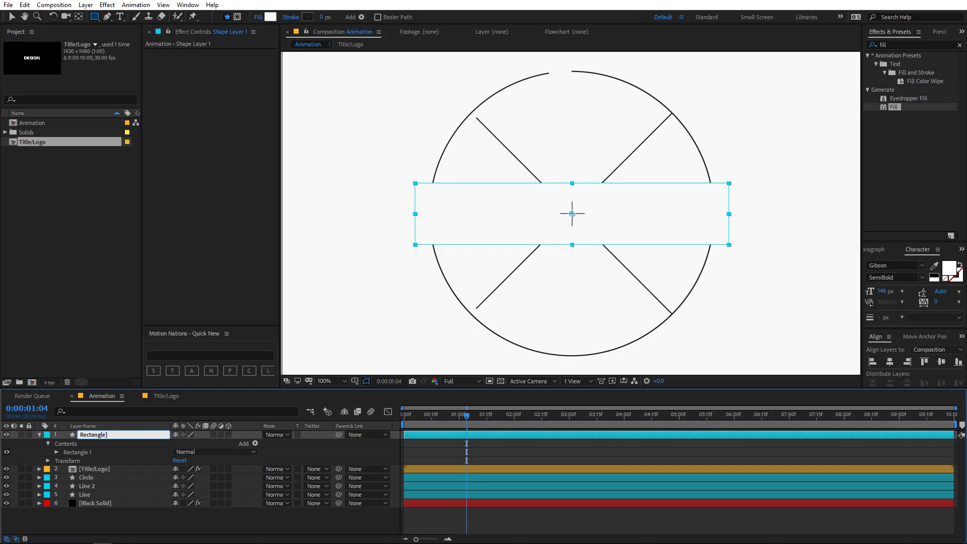
{"action": "type", "text": "ectangle"}
{"action": "key", "text": "Return"}
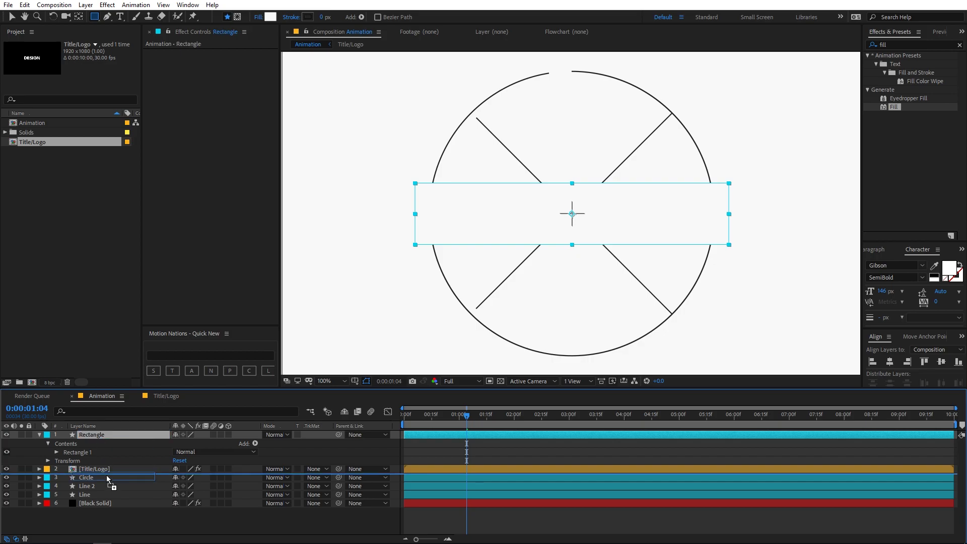
{"action": "key", "text": "ctrl+bracketleft"}
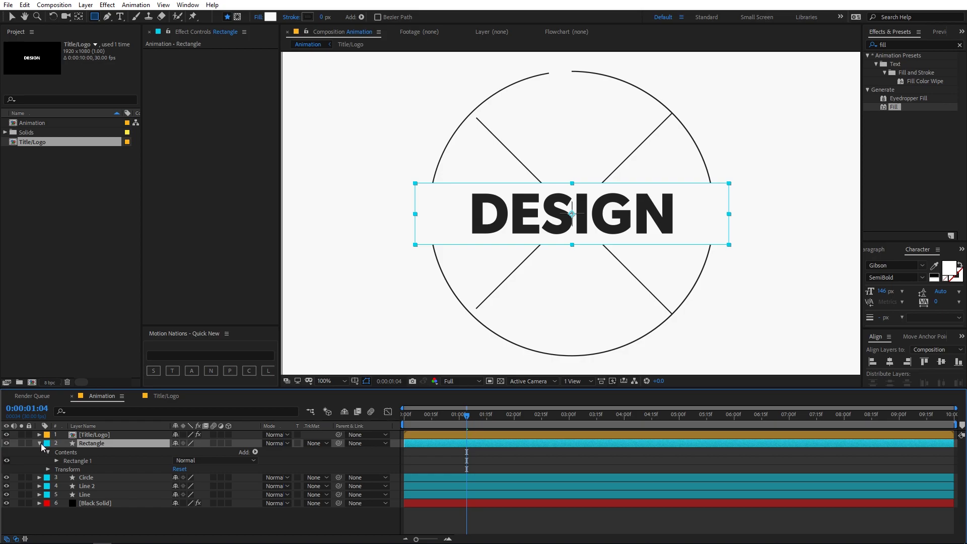
- Add a keyframe for the Size of Rectangle Path 1 on the Rectangle layer at 0:00:00:00
{"action": "key", "text": "s"}
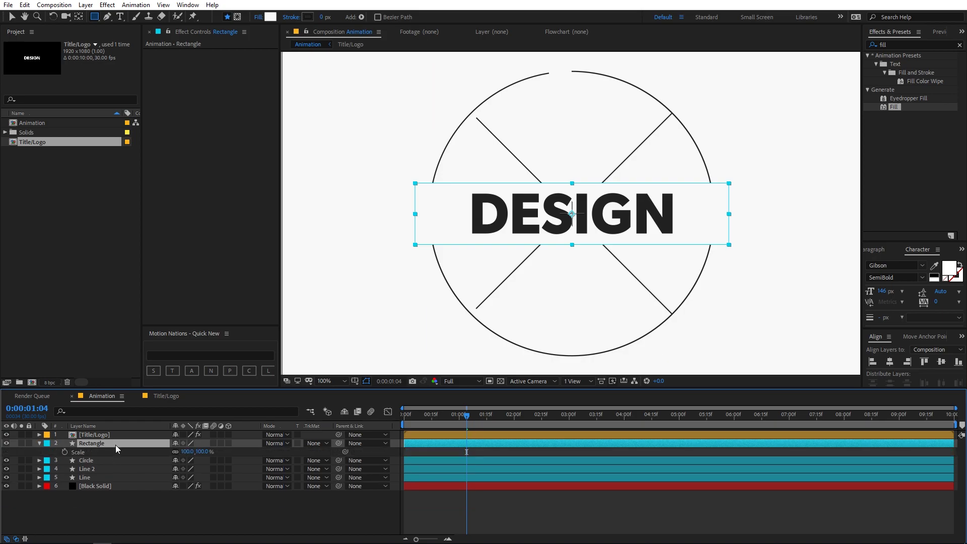
{"action": "left_click", "coordinate": [39, 445]}
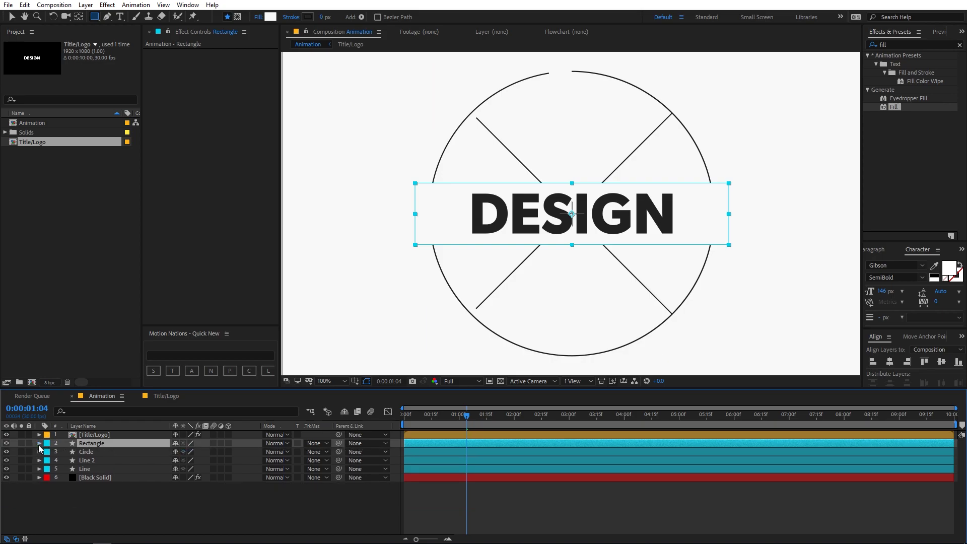
{"action": "left_click", "coordinate": [39, 444]}
{"action": "left_click", "coordinate": [48, 460]}
{"action": "left_click", "coordinate": [48, 452]}
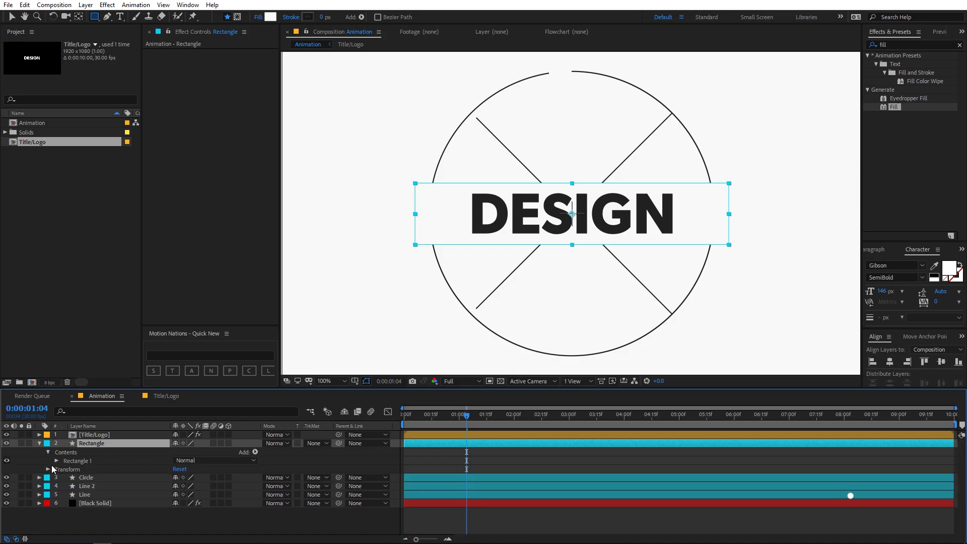
{"action": "left_click", "coordinate": [56, 460]}
{"action": "left_click", "coordinate": [65, 470]}
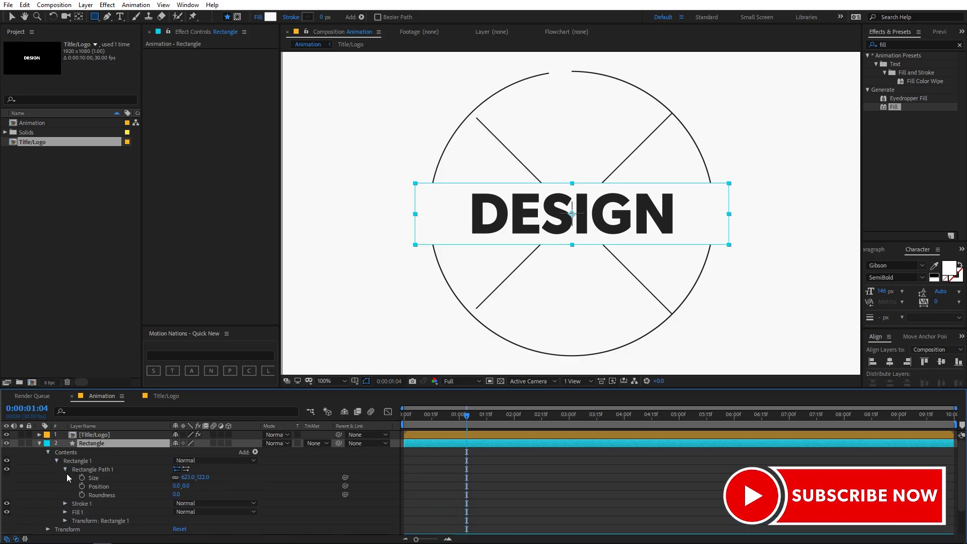
{"action": "left_click", "coordinate": [97, 480]}
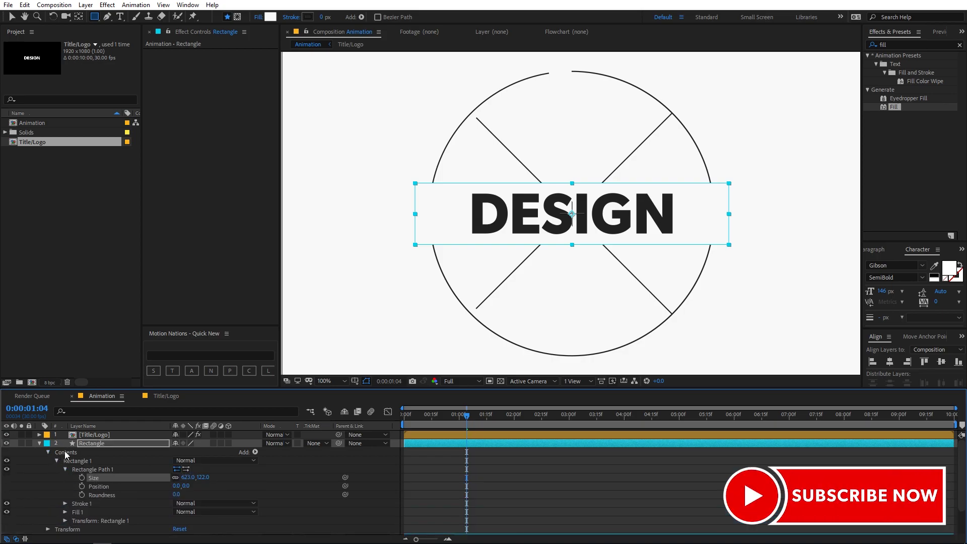
{"action": "key", "text": "Home"}
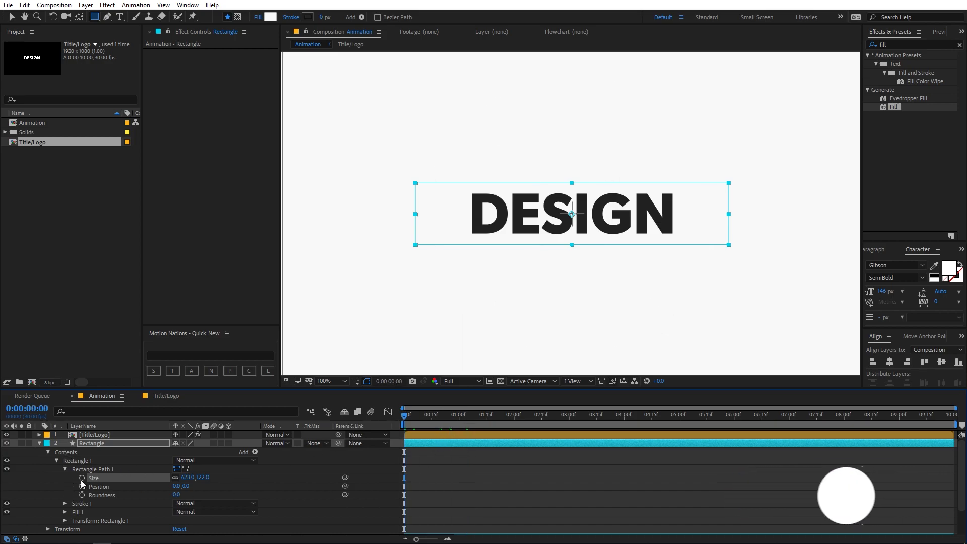
{"action": "left_click", "coordinate": [82, 477]}
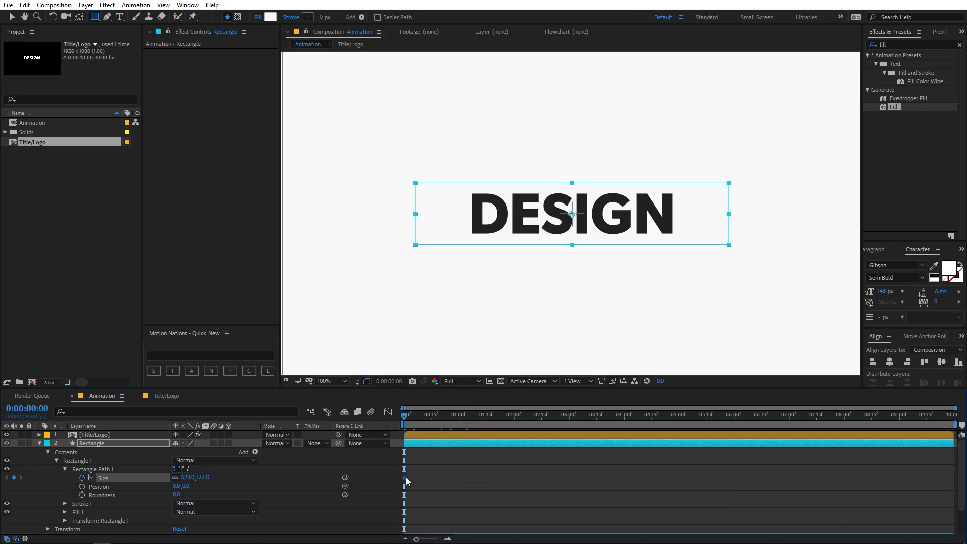
- Move the Size keyframe to roughly 1.7 seconds and set the rectangle's height to 0 at 0:00:00:00
{"action": "left_click", "coordinate": [471, 484]}
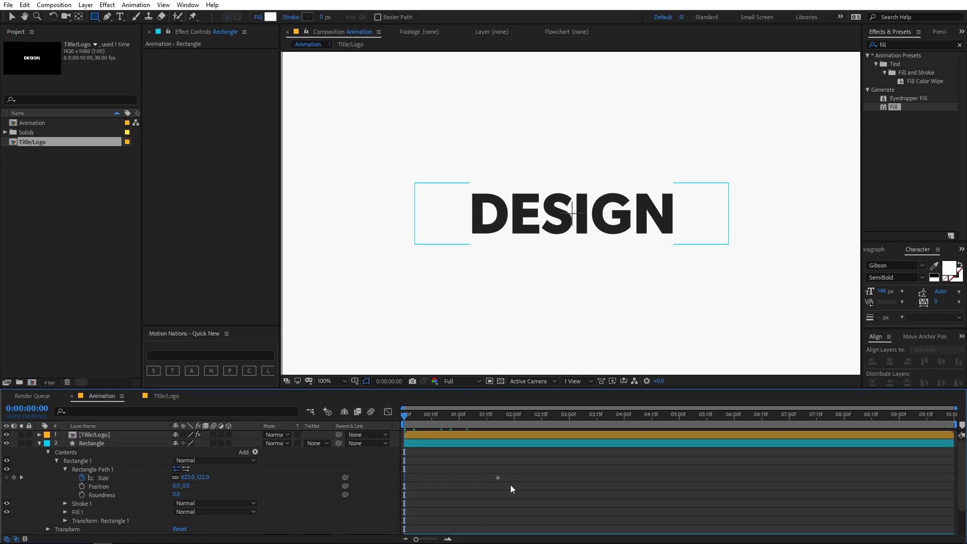
{"action": "left_click_drag", "start_coordinate": [207, 481], "coordinate": [201, 482]}
{"action": "left_click", "coordinate": [325, 493]}
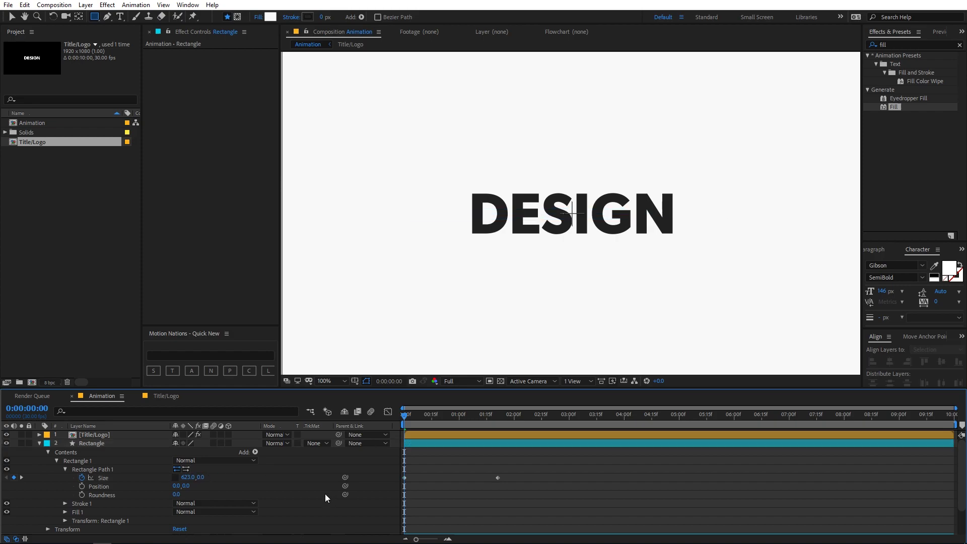
- Ease both Size keyframes, shape the speed graph into an early peak with a long slowdown, and preview the animation
{"action": "left_click_drag", "start_coordinate": [413, 422], "coordinate": [382, 421]}
{"action": "left_click_drag", "start_coordinate": [572, 492], "coordinate": [378, 476]}
{"action": "key", "text": "shift+F3"}
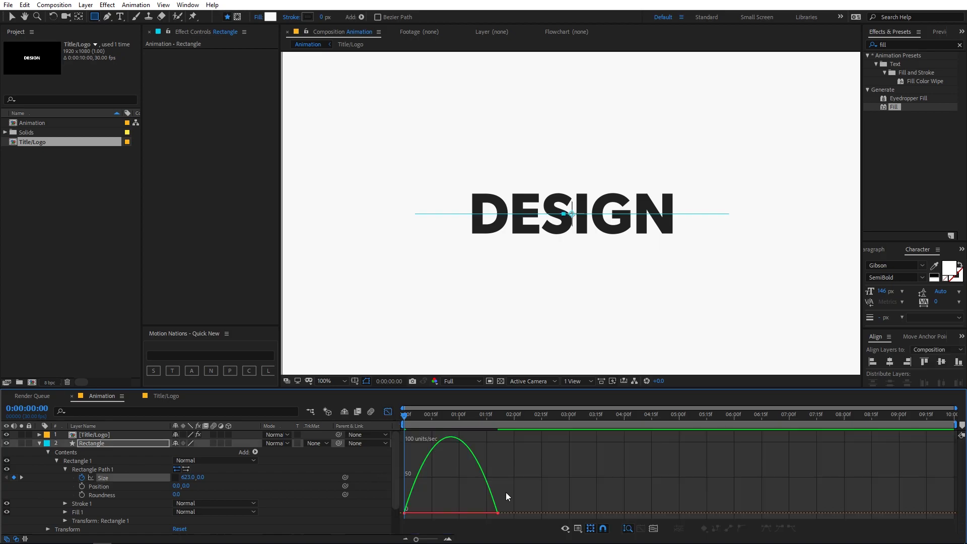
{"action": "left_click_drag", "start_coordinate": [482, 513], "coordinate": [449, 515]}
{"action": "key", "text": "space"}
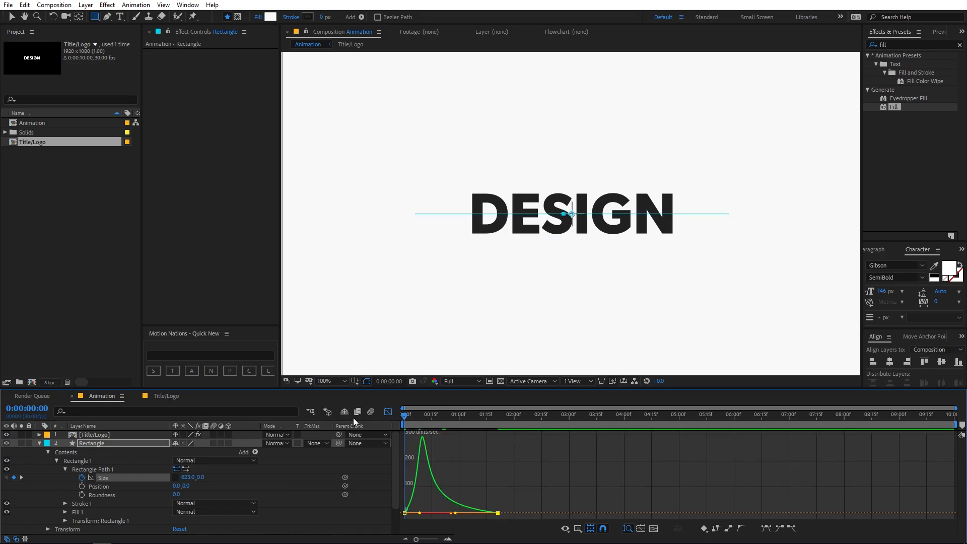
{"action": "left_click", "coordinate": [388, 411]}
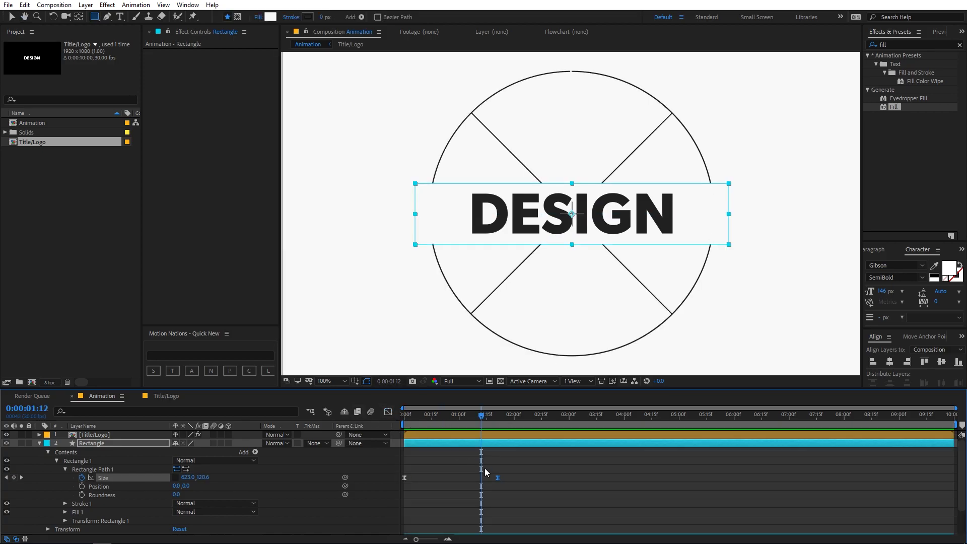
- Collapse the Rectangle layer and shift it along the timeline to start just before 0:00:01:12
{"action": "left_click", "coordinate": [40, 443]}
{"action": "left_click_drag", "start_coordinate": [447, 450], "coordinate": [518, 446]}
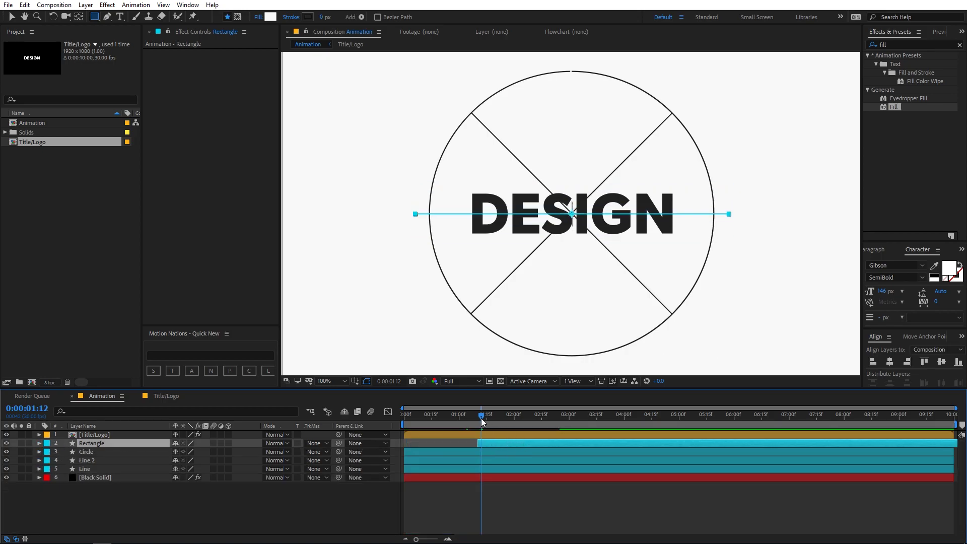
- Preview the animation from the start to check the timing of the opening rectangle
{"action": "key", "text": "Home"}
{"action": "key", "text": "space"}
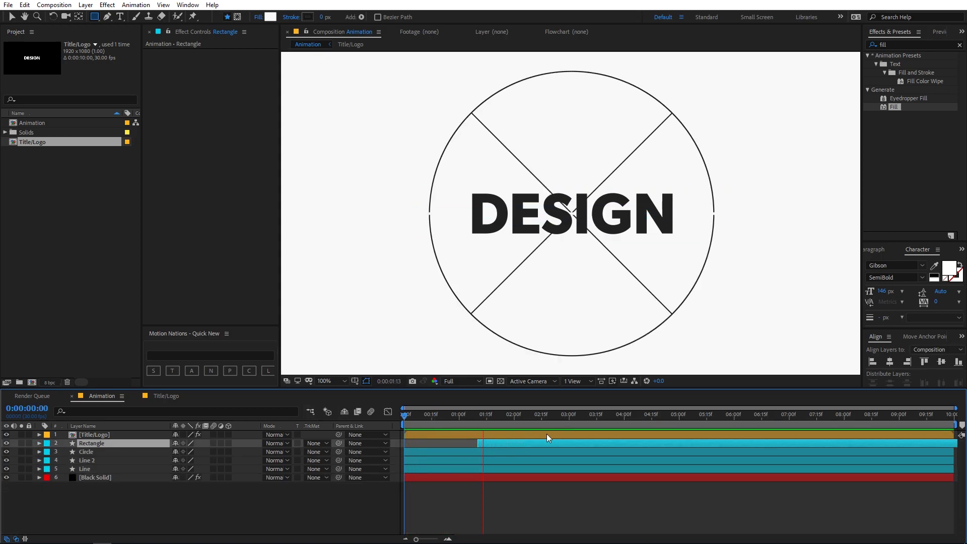
{"action": "key", "text": "space"}
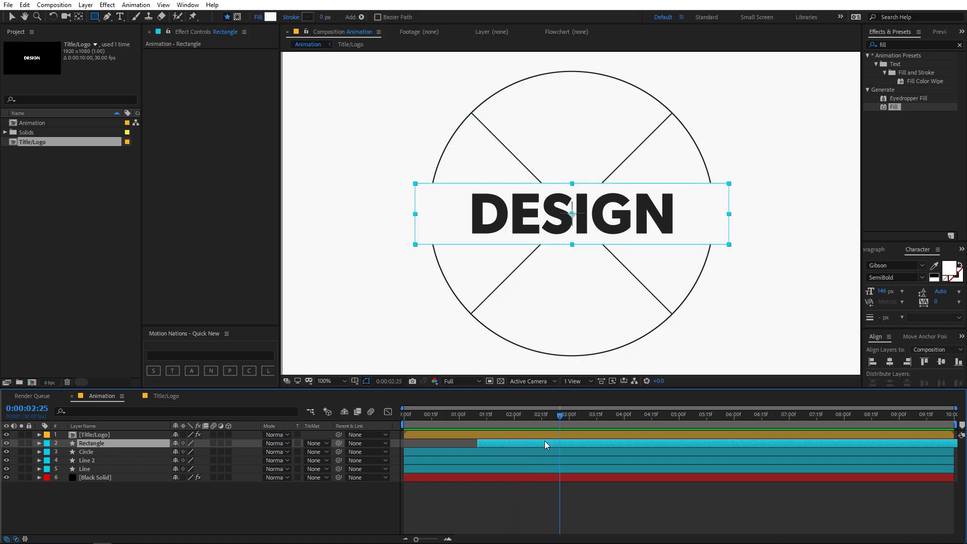
- Set the Rectangle layer's Size keyframe at 0:00:03:01 to 1939 by 141, then collapse the layer
{"action": "key", "text": "u"}
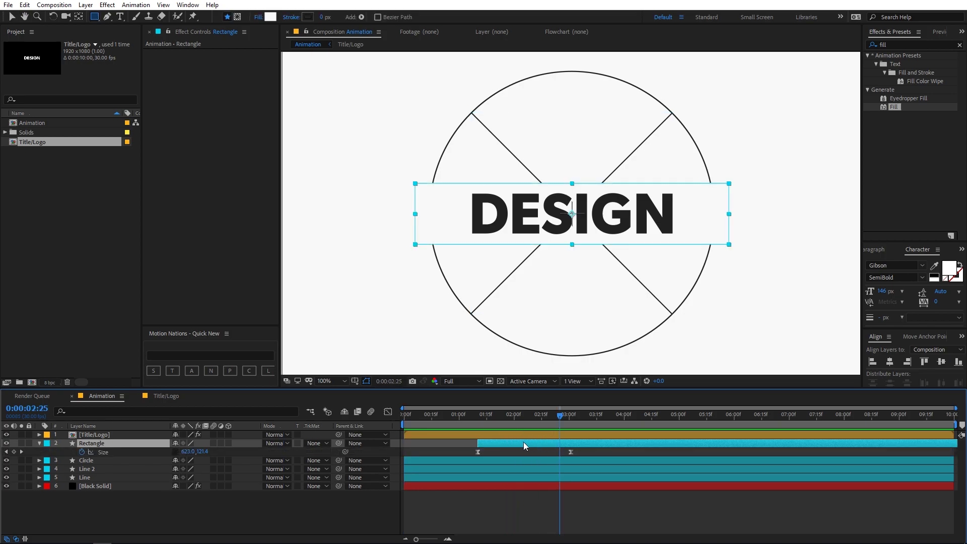
{"action": "key", "text": "k"}
{"action": "left_click", "coordinate": [456, 515]}
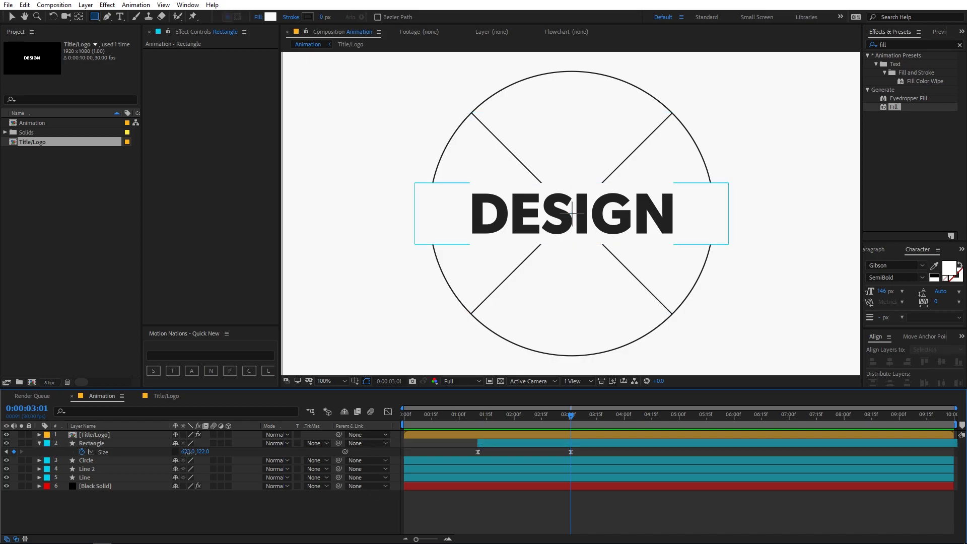
{"action": "left_click_drag", "start_coordinate": [214, 453], "coordinate": [216, 454]}
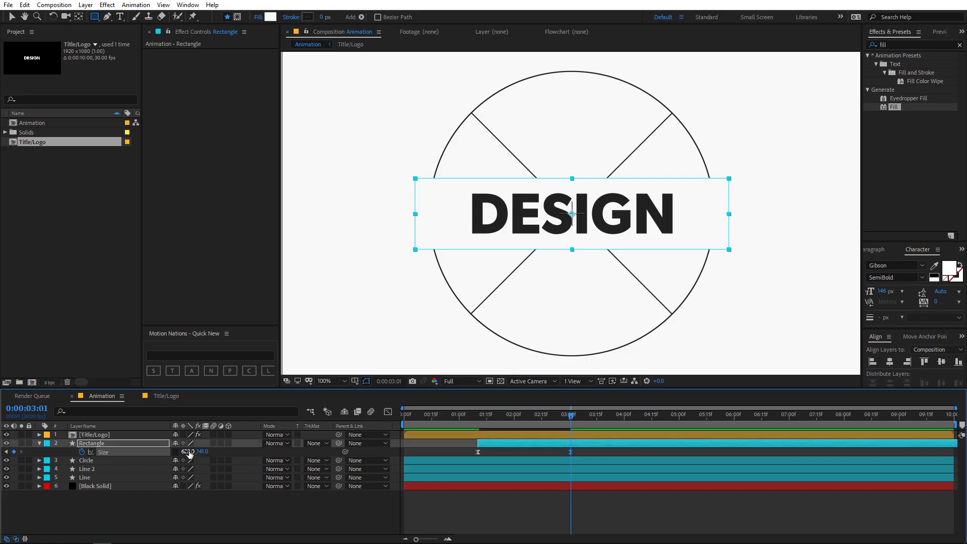
{"action": "key", "text": "comma"}
{"action": "left_click_drag", "start_coordinate": [195, 452], "coordinate": [790, 391]}
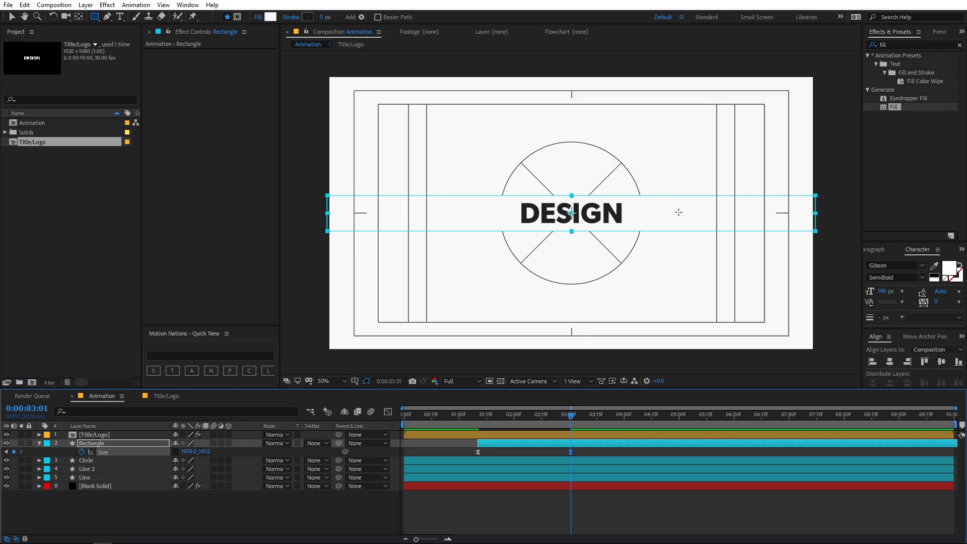
{"action": "left_click", "coordinate": [39, 443]}
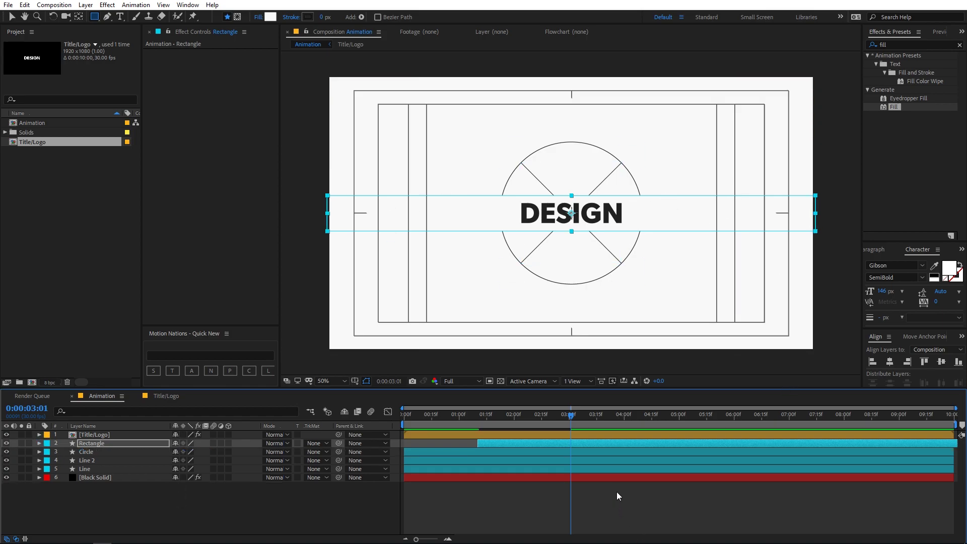
- Play the animation from the beginning to review the wider, taller rectangle opening
{"action": "left_click", "coordinate": [618, 495]}
{"action": "left_click", "coordinate": [406, 419]}
{"action": "key", "text": "space"}
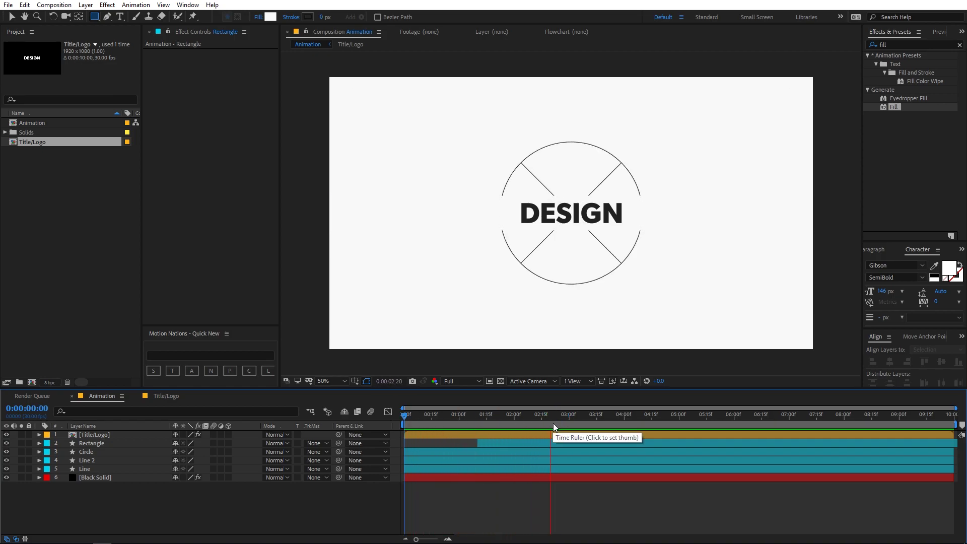
{"action": "key", "text": "space"}
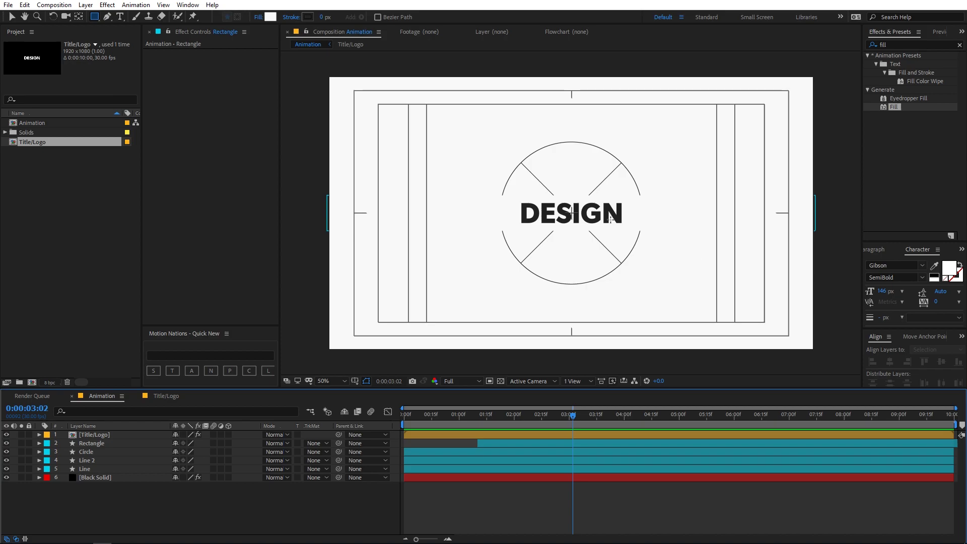
- Draw a closed Pen shape from the rising diagonal's upper end to its lower end, extending out to the composition's right edge
{"action": "left_click", "coordinate": [107, 17]}
{"action": "key", "text": "period"}
{"action": "key", "text": "period"}
{"action": "key", "text": "comma"}
{"action": "scroll", "coordinate": [668, 127], "scroll_direction": "up", "scroll_amount": 2}
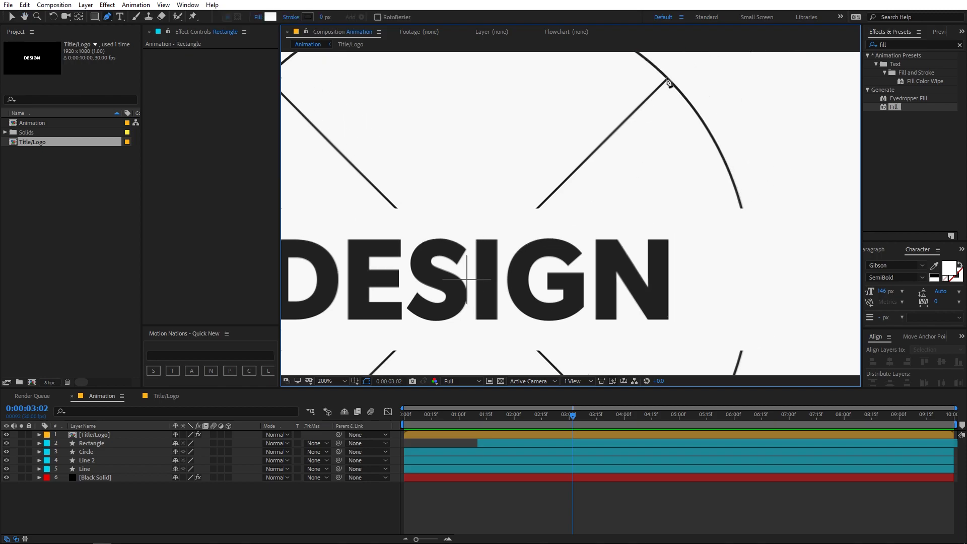
{"action": "left_click", "coordinate": [670, 84]}
{"action": "key", "text": "h"}
{"action": "left_click_drag", "start_coordinate": [557, 244], "coordinate": [672, 53]}
{"action": "key", "text": "g"}
{"action": "left_click", "coordinate": [378, 304]}
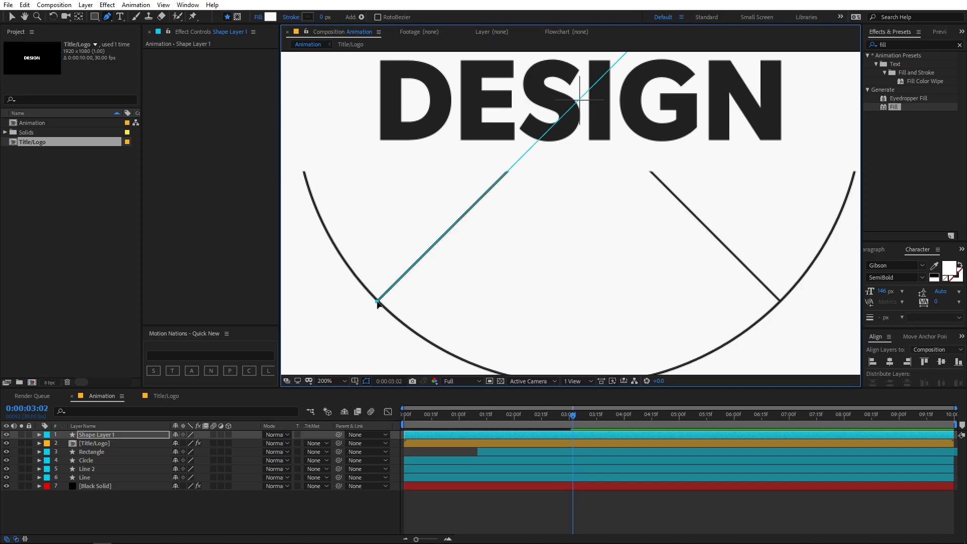
{"action": "scroll", "coordinate": [573, 281], "scroll_direction": "down", "scroll_amount": 4}
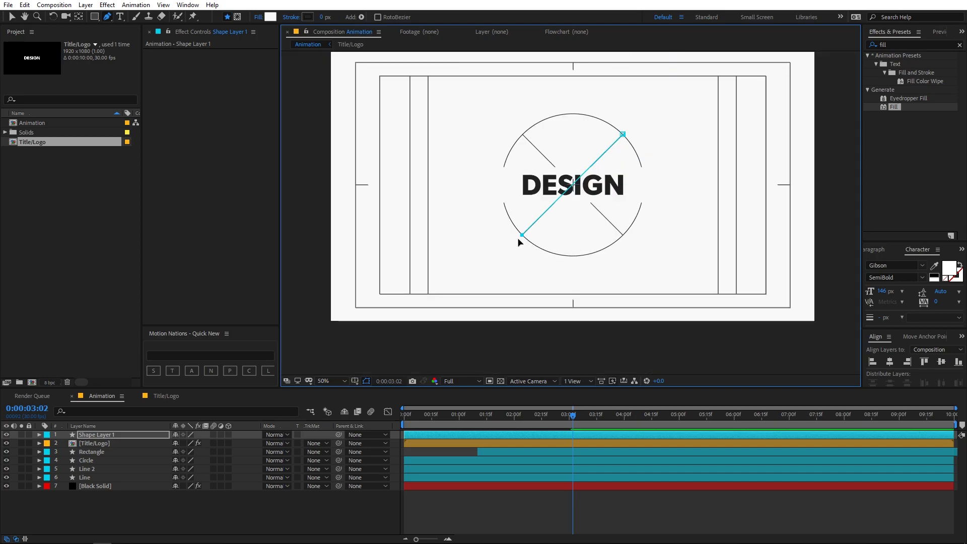
{"action": "left_click", "coordinate": [816, 234]}
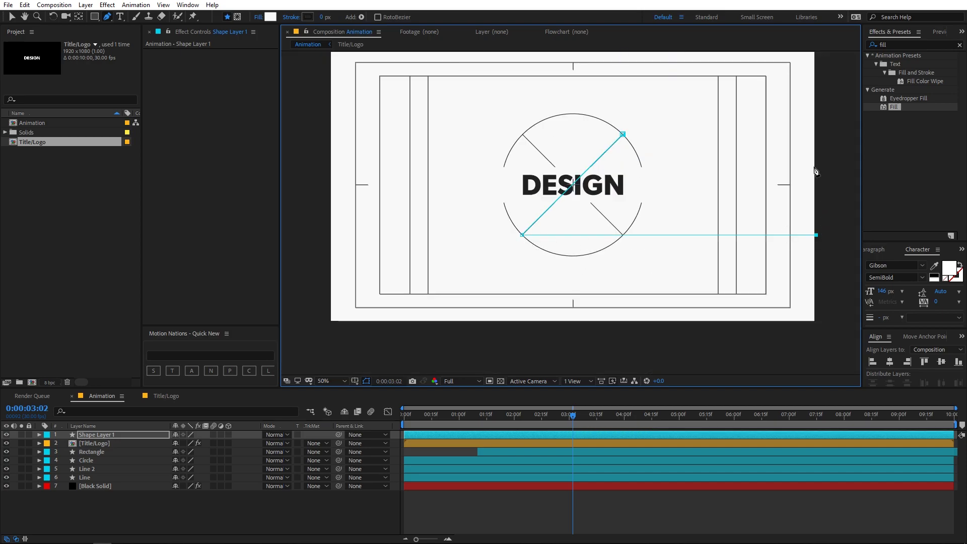
{"action": "left_click", "coordinate": [816, 135]}
{"action": "left_click", "coordinate": [623, 134]}
- Rename the new shape layer as Mask
{"action": "left_click", "coordinate": [448, 436]}
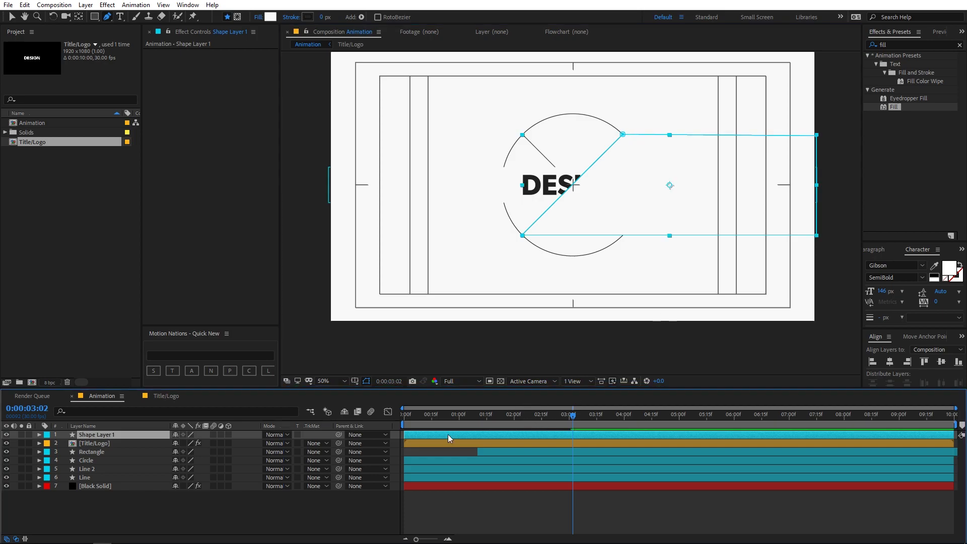
{"action": "key", "text": "Return"}
{"action": "type", "text": "Mas"}
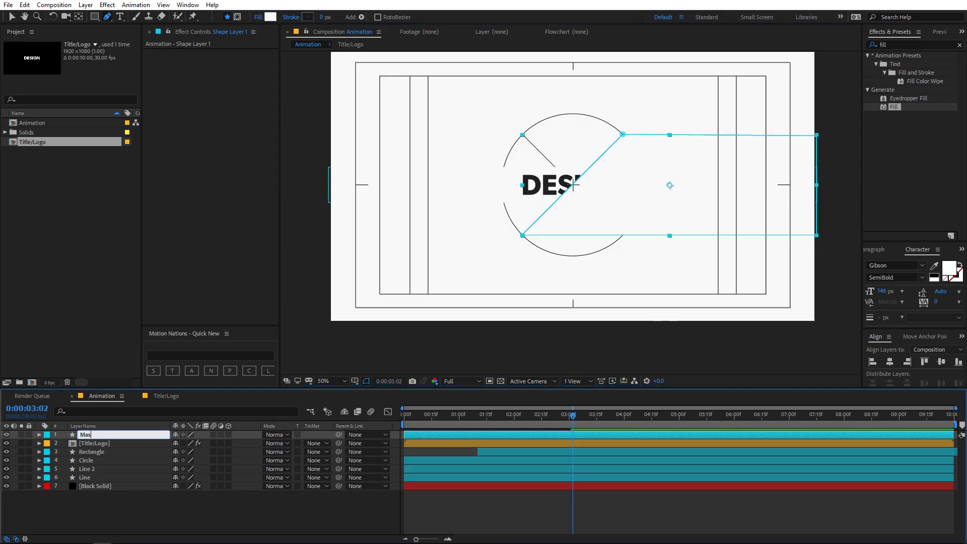
{"action": "type", "text": "k"}
{"action": "key", "text": "Return"}
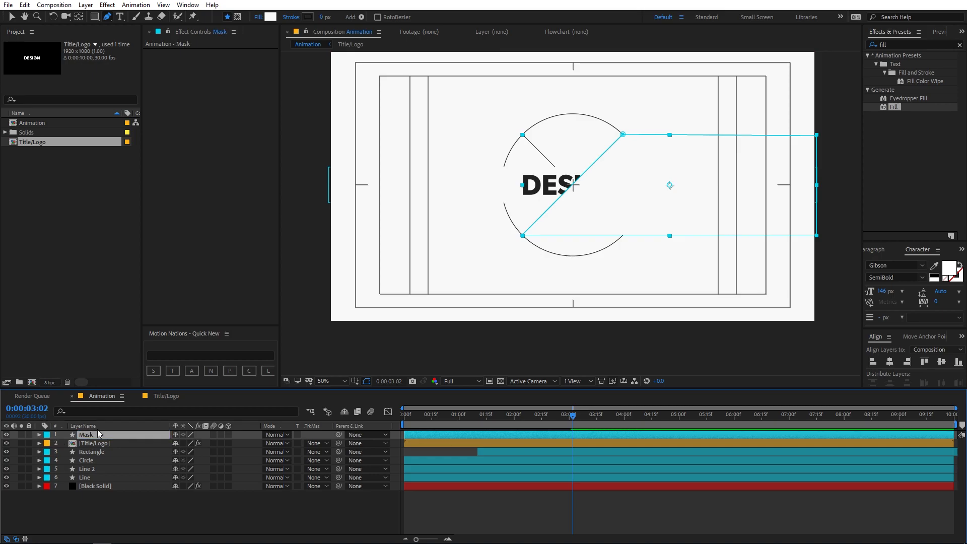
- Move the Mask layer's anchor point to the composition center, on the diagonal edge
{"action": "left_click", "coordinate": [79, 16]}
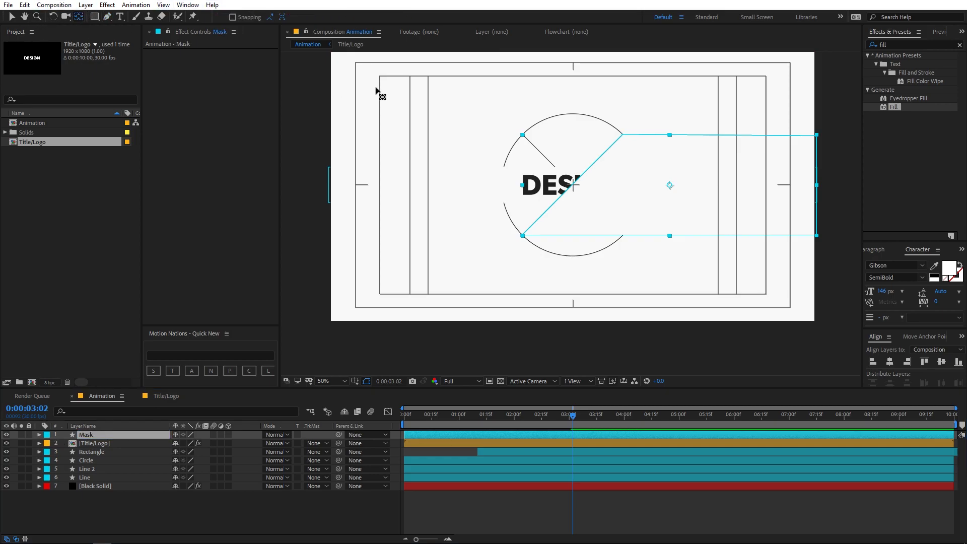
{"action": "left_click_drag", "start_coordinate": [672, 187], "coordinate": [578, 104]}
{"action": "scroll", "coordinate": [596, 191], "scroll_direction": "up", "scroll_amount": 4}
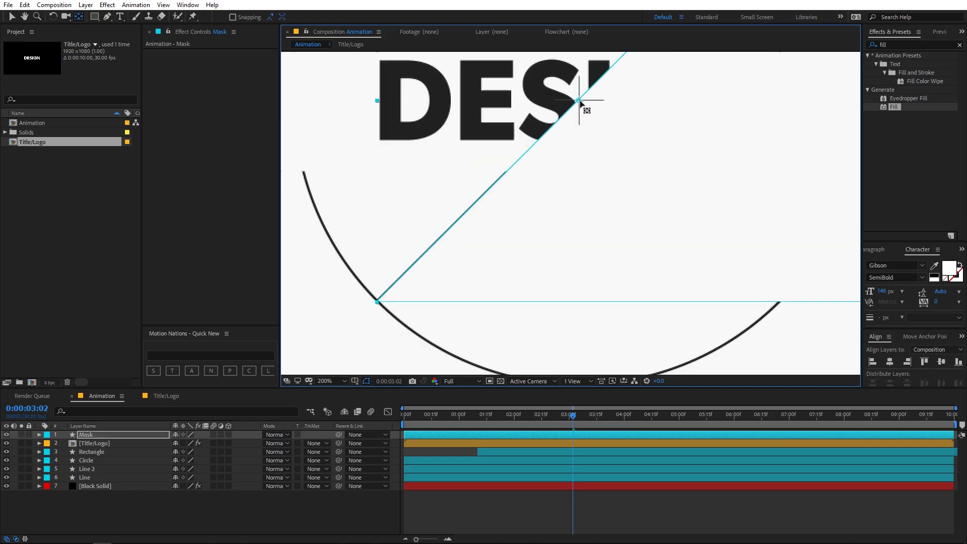
{"action": "scroll", "coordinate": [579, 101], "scroll_direction": "down", "scroll_amount": 4}
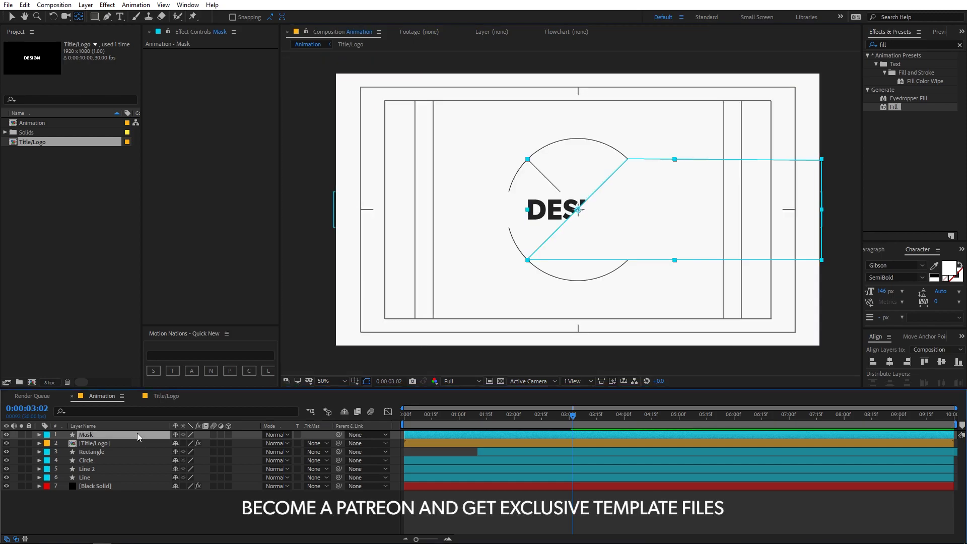
- Duplicate the Mask layer and set the copy's Rotation to 180°
{"action": "key", "text": "ctrl+d"}
{"action": "key", "text": "r"}
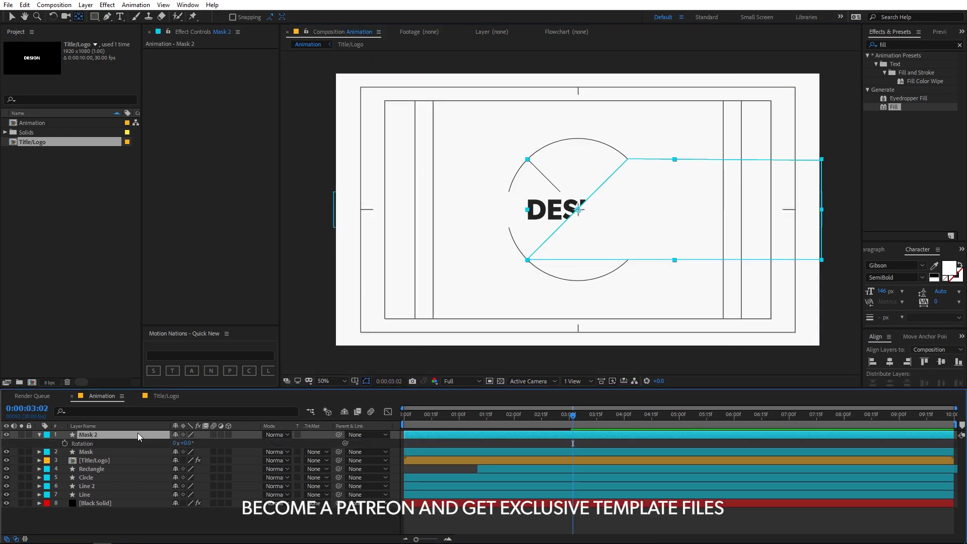
{"action": "left_click", "coordinate": [186, 444]}
{"action": "key", "text": "Return"}
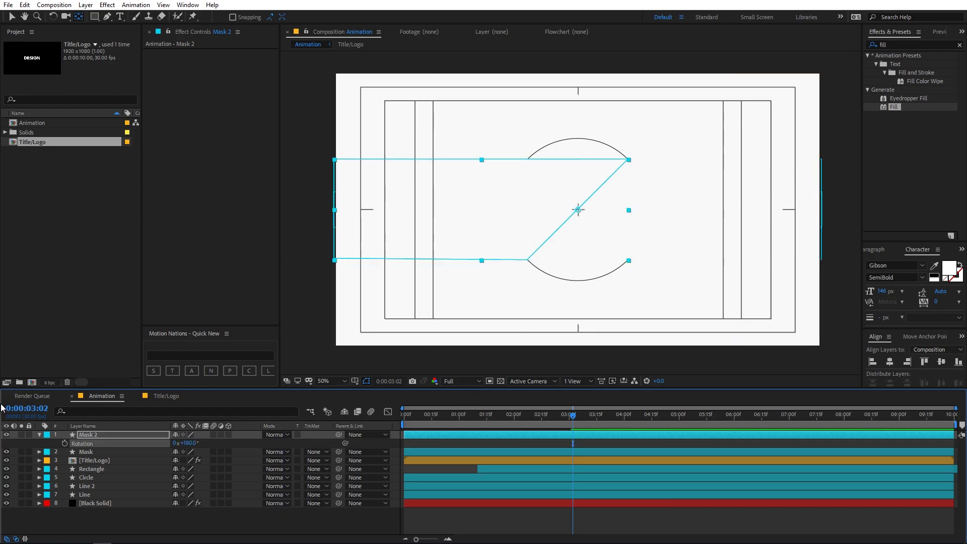
- Go to 0:00:02:16, duplicate the Title/Logo layer and place one copy directly beneath Mask 2
{"action": "left_click", "coordinate": [6, 16]}
{"action": "mouse_move", "coordinate": [508, 422]}
{"action": "left_mouse_down"}
{"action": "mouse_move", "coordinate": [416, 425]}
{"action": "mouse_move", "coordinate": [543, 423]}
{"action": "left_mouse_up"}
{"action": "left_click", "coordinate": [96, 460]}
{"action": "key", "text": "ctrl+d"}
{"action": "left_click_drag", "start_coordinate": [96, 459], "coordinate": [102, 448]}
- Set the lower Title/Logo layer's track matte to Alpha Matte "Mask" and the upper one's to Alpha Matte "Mask 2"
{"action": "left_click", "coordinate": [101, 469]}
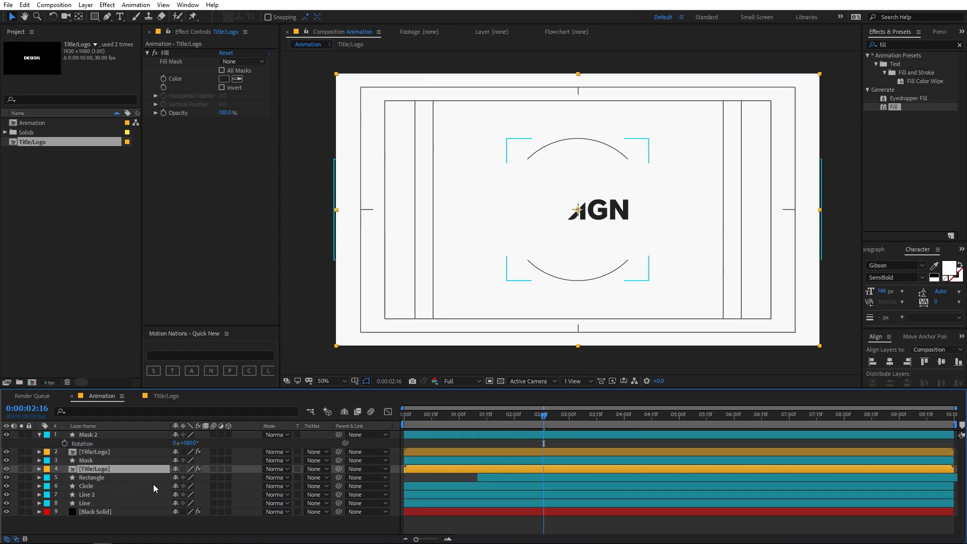
{"action": "left_click", "coordinate": [315, 469]}
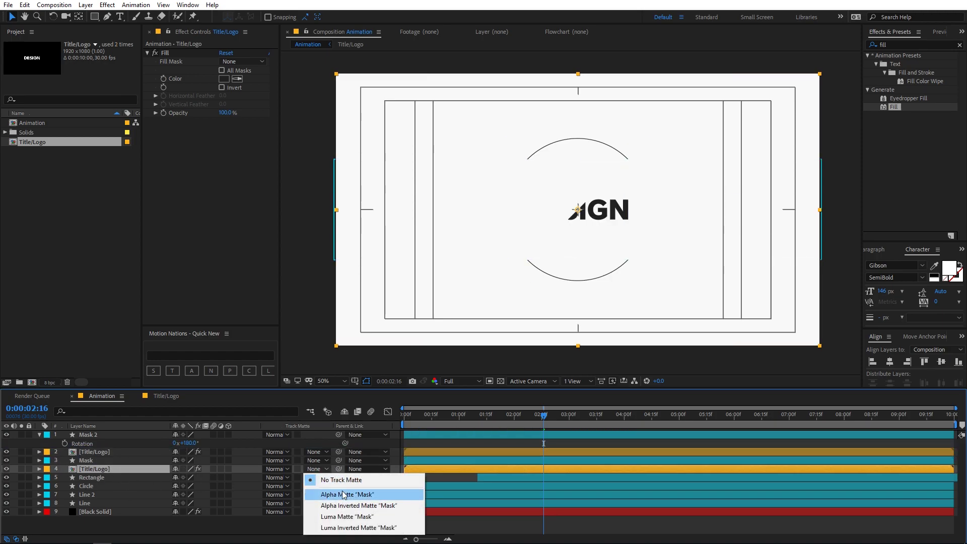
{"action": "left_click", "coordinate": [344, 494]}
{"action": "left_click", "coordinate": [315, 452]}
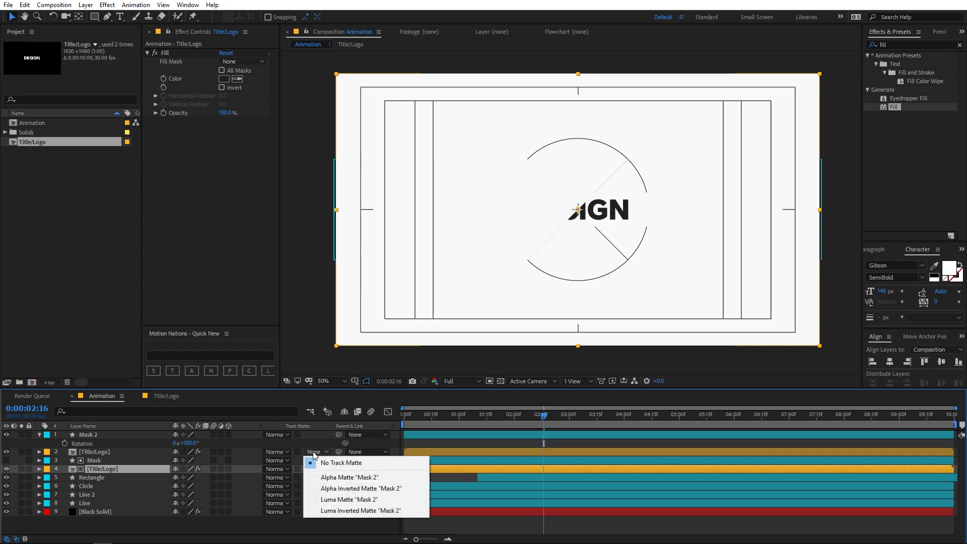
{"action": "left_click", "coordinate": [344, 477]}
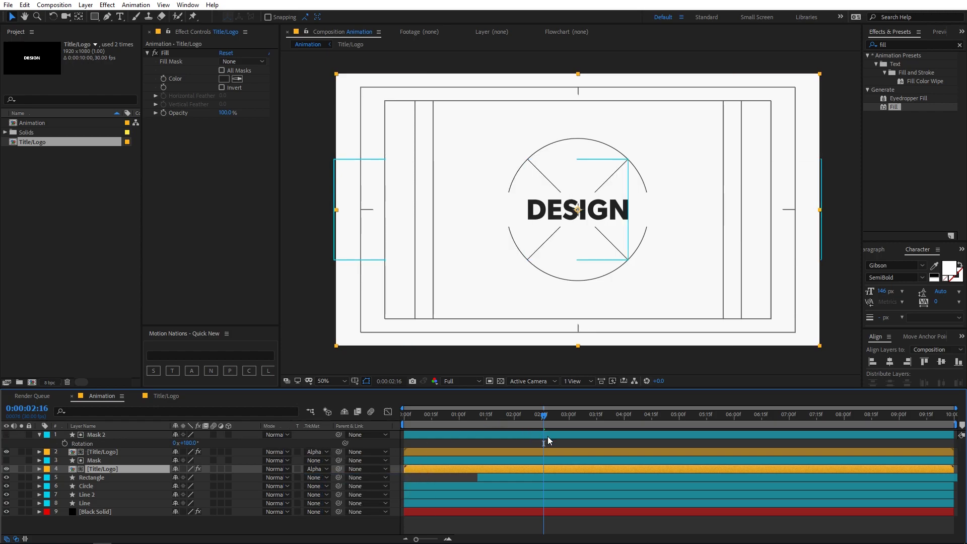
{"action": "left_click", "coordinate": [39, 434]}
- Add Position keyframes at 0:00:03:10 to both Title/Logo layers
{"action": "left_click_drag", "start_coordinate": [482, 419], "coordinate": [587, 425]}
{"action": "scroll", "coordinate": [636, 216], "scroll_direction": "up", "scroll_amount": 5}
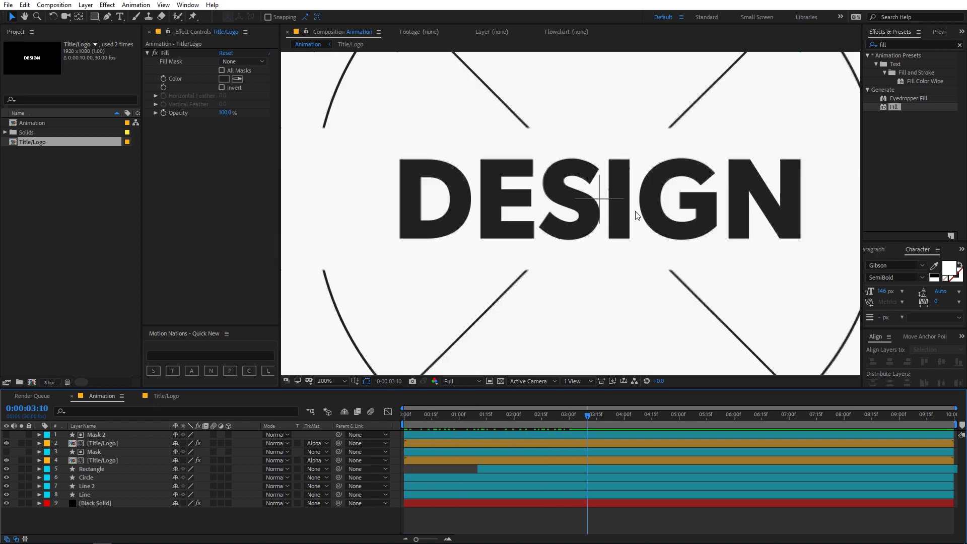
{"action": "scroll", "coordinate": [636, 216], "scroll_direction": "down", "scroll_amount": 1}
{"action": "scroll", "coordinate": [636, 215], "scroll_direction": "down", "scroll_amount": 2}
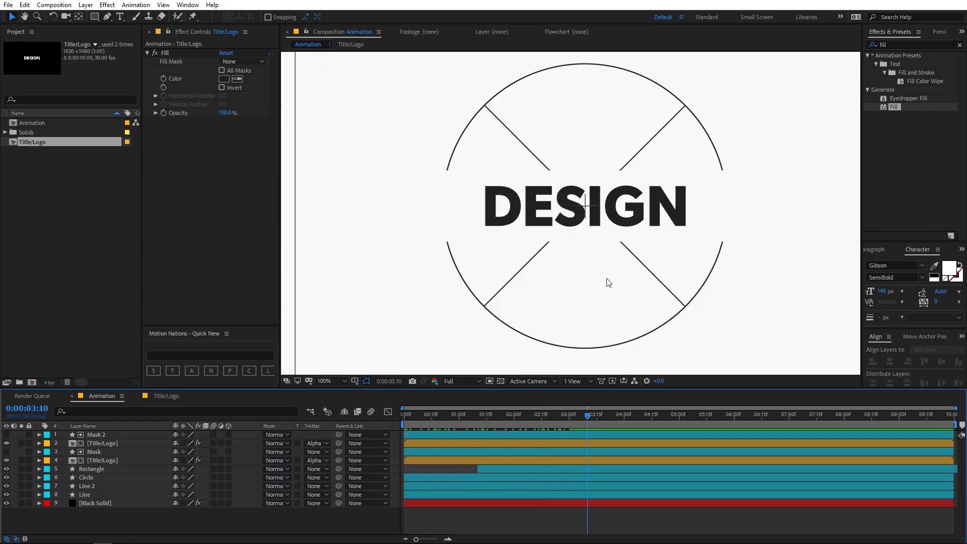
{"action": "left_click", "coordinate": [532, 443]}
{"action": "left_click", "coordinate": [534, 453]}
{"action": "left_click", "coordinate": [536, 459]}
{"action": "left_click", "coordinate": [539, 443]}
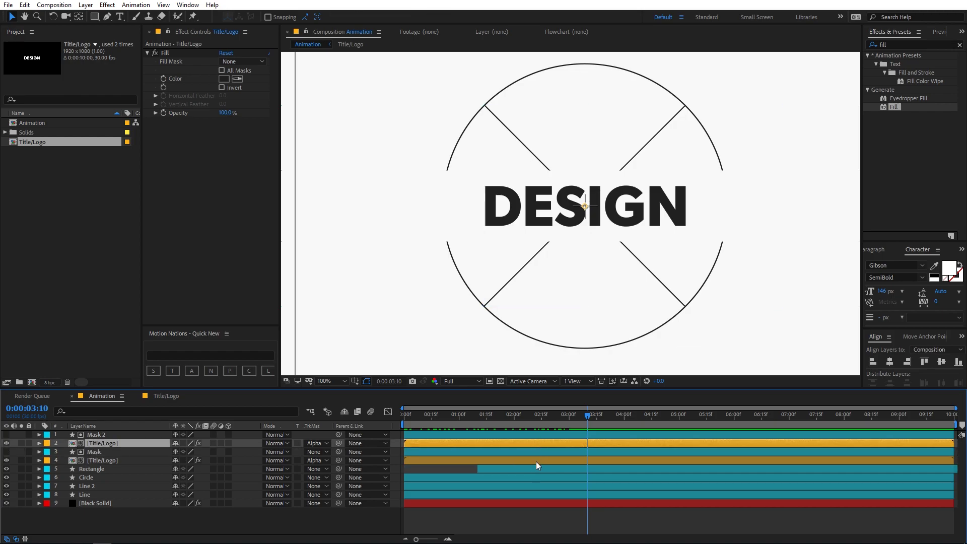
{"action": "left_click", "coordinate": [536, 462], "text": "ctrl"}
{"action": "key", "text": "p"}
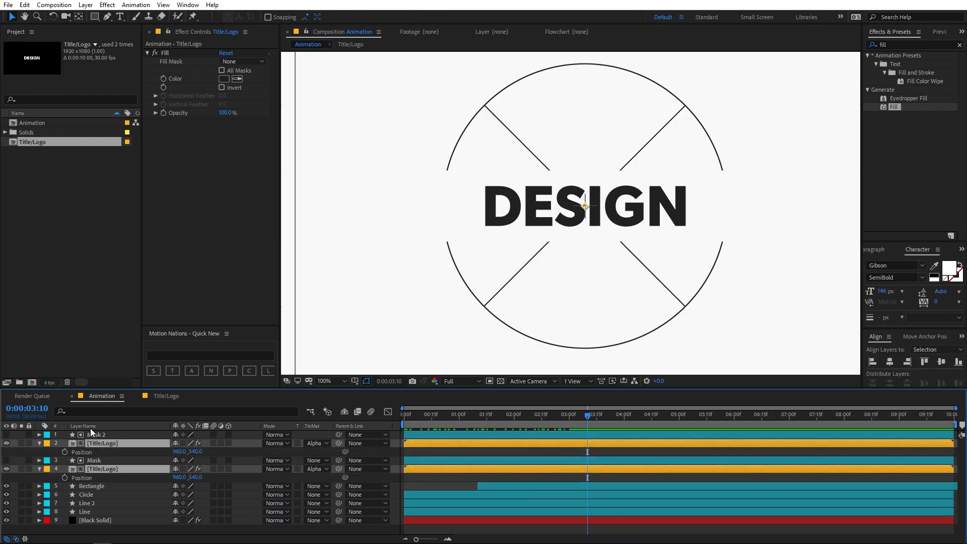
{"action": "left_click", "coordinate": [65, 452]}
- At 0:00:01:24, nudge the upper Title/Logo layer diagonally up and right to position 1220, 280 so its half leaves the matte
{"action": "left_click_drag", "start_coordinate": [585, 418], "coordinate": [503, 418]}
{"action": "left_click", "coordinate": [605, 445]}
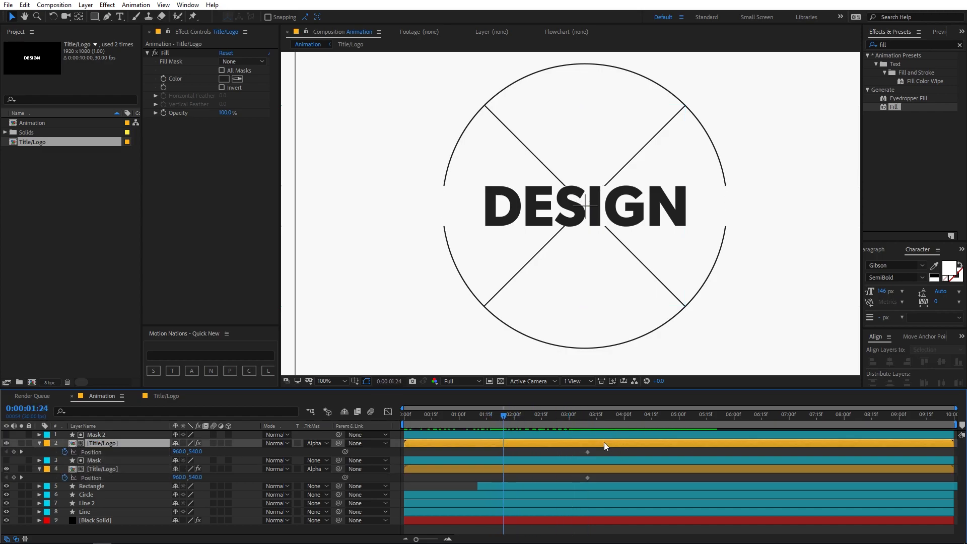
{"action": "left_click", "coordinate": [531, 208]}
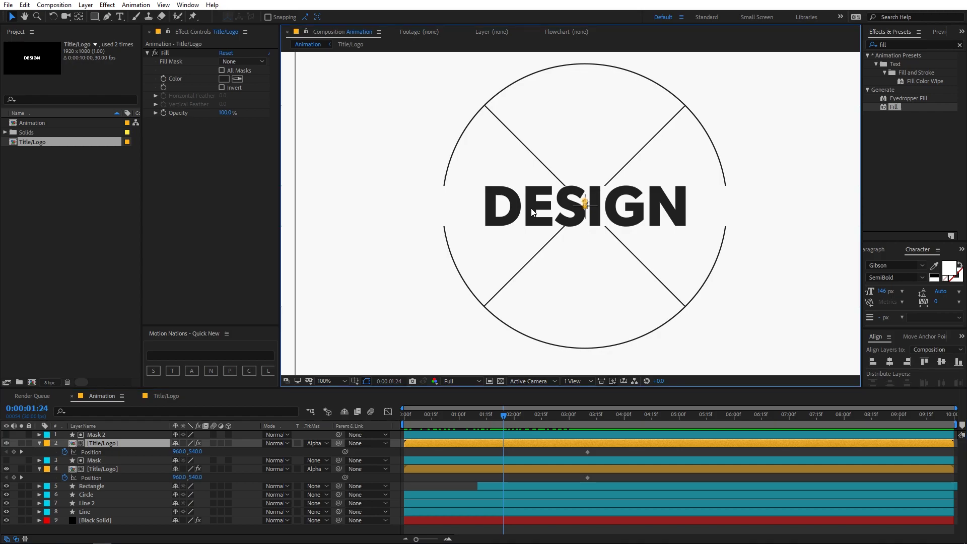
{"action": "key", "text": "shift+Up"}
{"action": "key", "text": "shift+Right"}
{"action": "key", "text": "shift+Up"}
{"action": "key", "text": "shift+Right"}
{"action": "key", "text": "shift+Up"}
{"action": "key", "text": "shift+Right"}
{"action": "key", "text": "shift+Up"}
{"action": "key", "text": "shift+Right"}
{"action": "key", "text": "shift+Up"}
{"action": "key", "text": "shift+Right"}
{"action": "key", "text": "shift+Up"}
{"action": "key", "text": "shift+Right"}
{"action": "key", "text": "shift+Up"}
{"action": "key", "text": "shift+Right"}
{"action": "key", "text": "shift+Up"}
{"action": "key", "text": "shift+Up"}
{"action": "key", "text": "shift+Up"}
{"action": "key", "text": "shift+Up"}
{"action": "key", "text": "shift+Up"}
{"action": "key", "text": "shift+Up"}
{"action": "key", "text": "shift+Right"}
{"action": "key", "text": "shift+Up"}
{"action": "key", "text": "shift+Right"}
{"action": "key", "text": "shift+Right"}
{"action": "key", "text": "shift+Right"}
{"action": "key", "text": "shift+Right"}
{"action": "key", "text": "shift+Right"}
{"action": "key", "text": "shift+Up"}
{"action": "key", "text": "shift+Right"}
{"action": "key", "text": "shift+Right"}
{"action": "key", "text": "shift+Right"}
{"action": "key", "text": "shift+Up"}
{"action": "key", "text": "shift+Up"}
{"action": "key", "text": "shift+Right"}
{"action": "key", "text": "shift+Up"}
{"action": "key", "text": "shift+Up"}
{"action": "key", "text": "shift+Up"}
{"action": "key", "text": "shift+Right"}
{"action": "key", "text": "shift+Up"}
{"action": "key", "text": "shift+Right"}
{"action": "key", "text": "shift+Up"}
{"action": "key", "text": "shift+Right"}
{"action": "key", "text": "shift+Right"}
{"action": "key", "text": "shift+Up"}
{"action": "key", "text": "shift+Right"}
{"action": "key", "text": "shift+Up"}
{"action": "key", "text": "shift+Up"}
{"action": "key", "text": "shift+Up"}
{"action": "key", "text": "shift+Right"}
{"action": "key", "text": "shift+Right"}
{"action": "key", "text": "shift+Right"}
{"action": "key", "text": "shift+Right"}
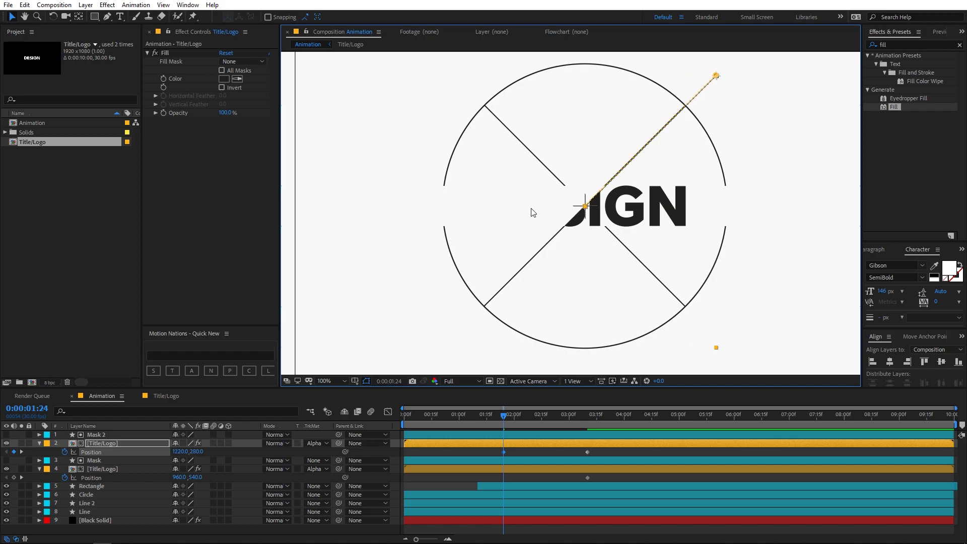
- At 0:00:01:24, nudge the lower Title/Logo layer diagonally down and left to position 710, 790 so its half leaves the matte
{"action": "left_click", "coordinate": [517, 468]}
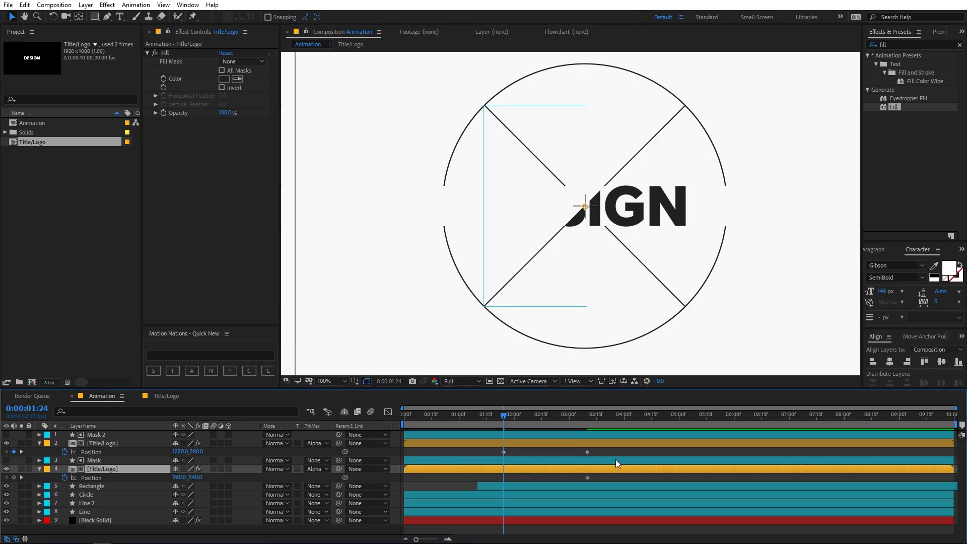
{"action": "left_click", "coordinate": [631, 213]}
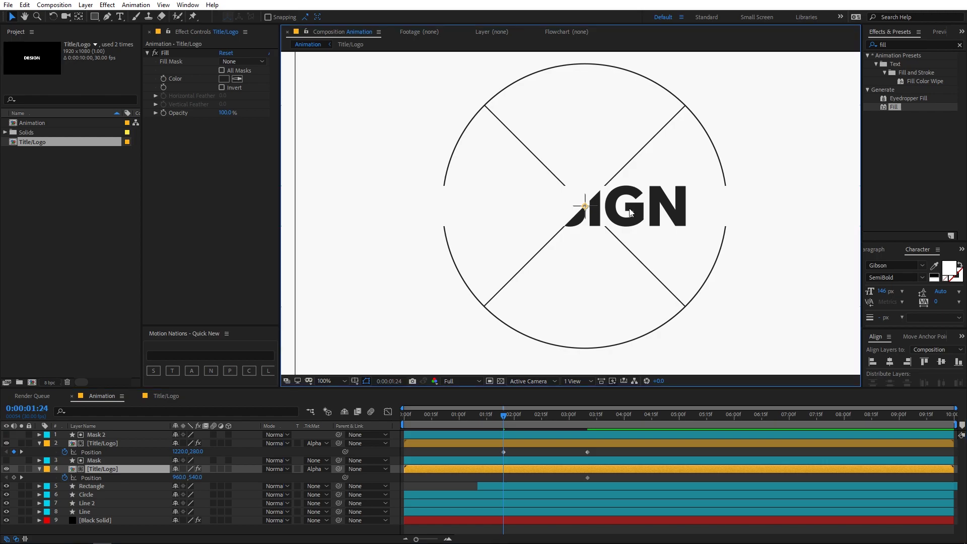
{"action": "key", "text": "shift+Down"}
{"action": "key", "text": "shift+Down"}
{"action": "key", "text": "shift+Down"}
{"action": "key", "text": "shift+Down"}
{"action": "key", "text": "shift+Down"}
{"action": "key", "text": "shift+Down"}
{"action": "key", "text": "shift+Down"}
{"action": "key", "text": "shift+Down"}
{"action": "key", "text": "shift+Down"}
{"action": "key", "text": "shift+Down"}
{"action": "key", "text": "shift+Down"}
{"action": "key", "text": "shift+Down"}
{"action": "key", "text": "shift+Down"}
{"action": "key", "text": "shift+Down"}
{"action": "key", "text": "shift+Down"}
{"action": "key", "text": "shift+Down"}
{"action": "key", "text": "shift+Down"}
{"action": "key", "text": "shift+Down"}
{"action": "key", "text": "shift+Down"}
{"action": "key", "text": "shift+Down"}
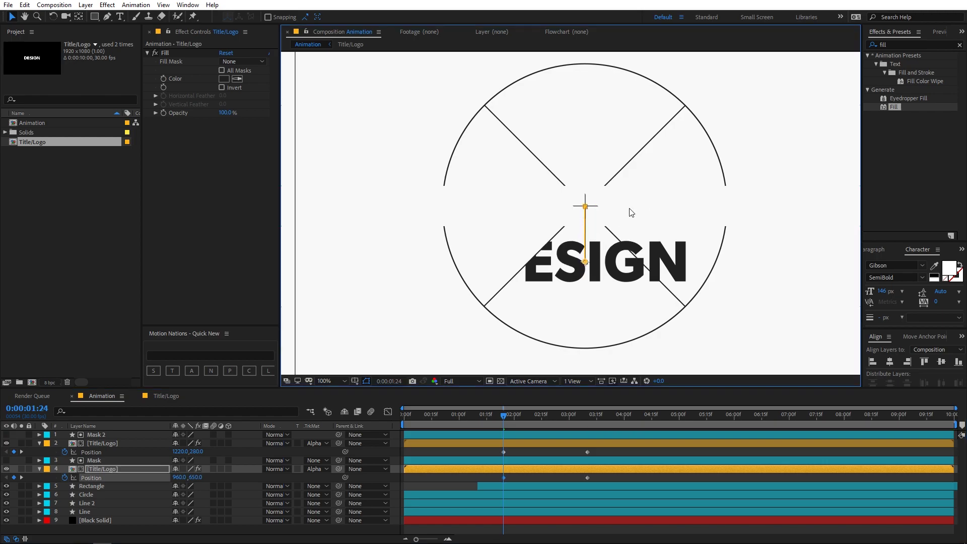
{"action": "key", "text": "shift+Up"}
{"action": "key", "text": "shift+Up"}
{"action": "key", "text": "shift+Up"}
{"action": "key", "text": "shift+Up"}
{"action": "key", "text": "shift+Up"}
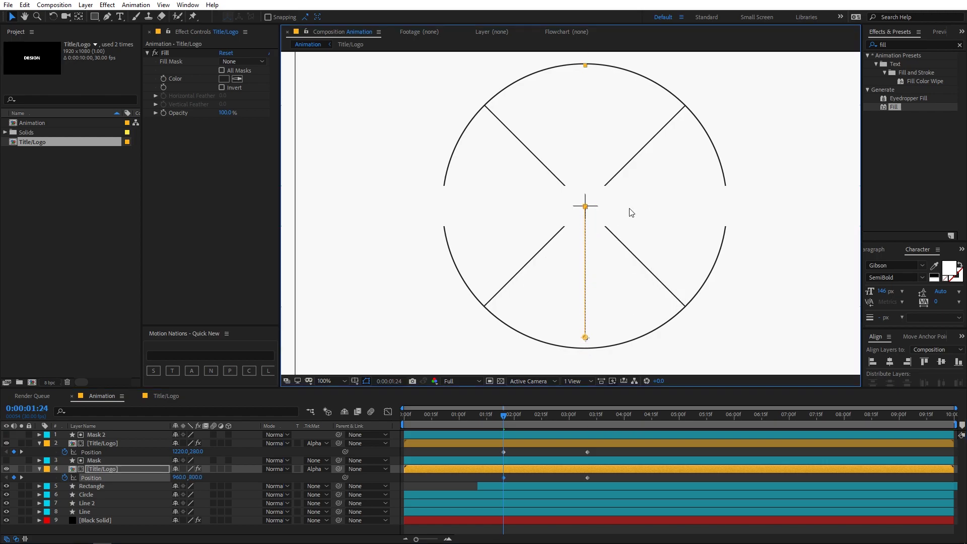
{"action": "key", "text": "shift+Down"}
{"action": "key", "text": "shift+Left"}
{"action": "key", "text": "shift+Left"}
{"action": "key", "text": "shift+Left"}
{"action": "key", "text": "shift+Left"}
{"action": "key", "text": "shift+Left"}
{"action": "key", "text": "shift+Left"}
{"action": "key", "text": "shift+Left"}
{"action": "key", "text": "shift+Left"}
{"action": "key", "text": "shift+Left"}
{"action": "key", "text": "shift+Left"}
{"action": "key", "text": "shift+Left"}
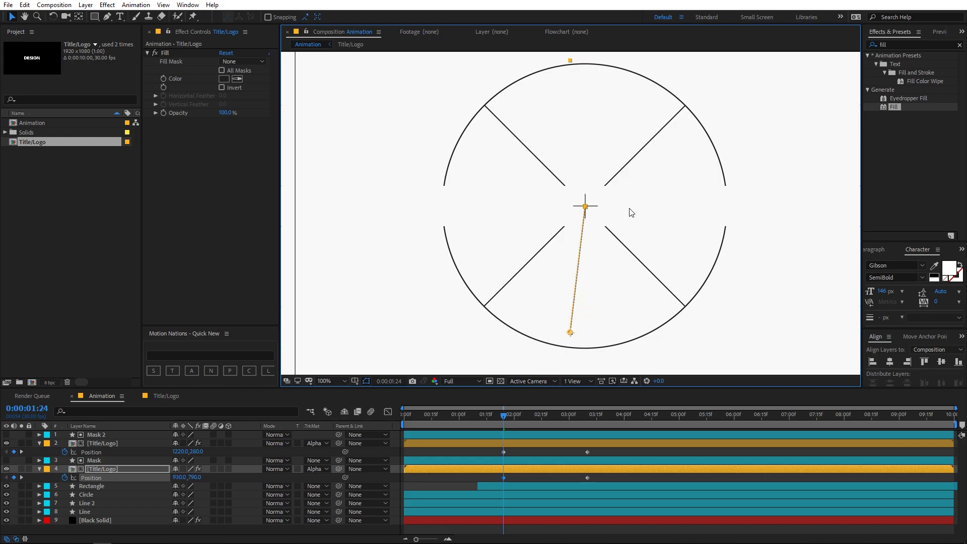
{"action": "key", "text": "shift+Left"}
{"action": "key", "text": "shift+Left"}
{"action": "key", "text": "shift+Left"}
{"action": "key", "text": "shift+Left"}
{"action": "key", "text": "shift+Left"}
{"action": "key", "text": "shift+Left"}
{"action": "key", "text": "shift+Left"}
{"action": "key", "text": "shift+Left"}
{"action": "key", "text": "shift+Left"}
{"action": "key", "text": "shift+Left"}
{"action": "key", "text": "shift+Left"}
{"action": "key", "text": "shift+Left"}
{"action": "key", "text": "shift+Left"}
{"action": "key", "text": "shift+Left"}
{"action": "key", "text": "shift+Left"}
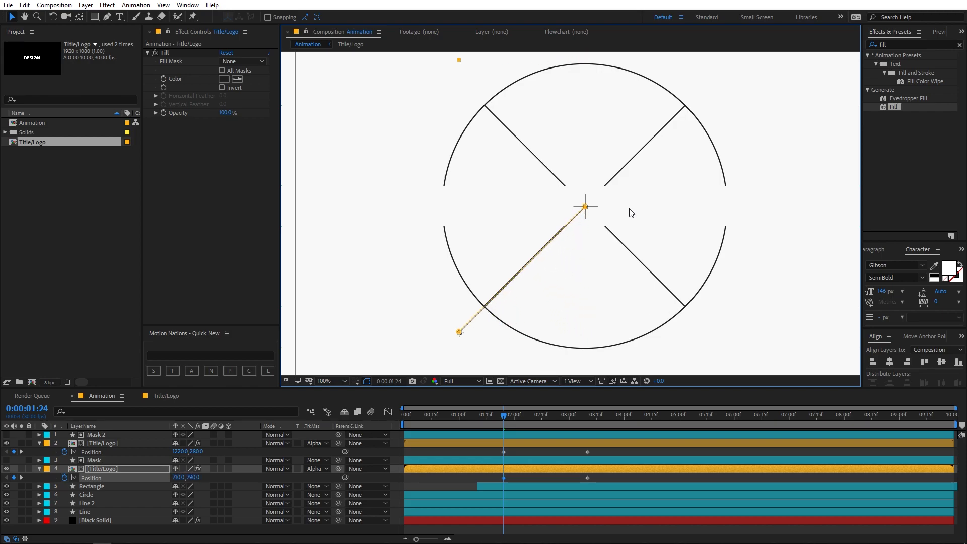
{"action": "key", "text": "shift+Right"}
- Easy Ease the Position keyframes of both Title/Logo layers, shape their speed curve into a sharp early peak, and preview the reveal
{"action": "left_click", "coordinate": [599, 455]}
{"action": "left_click_drag", "start_coordinate": [497, 487], "coordinate": [495, 488]}
{"action": "key", "text": "F9"}
{"action": "left_click", "coordinate": [387, 412]}
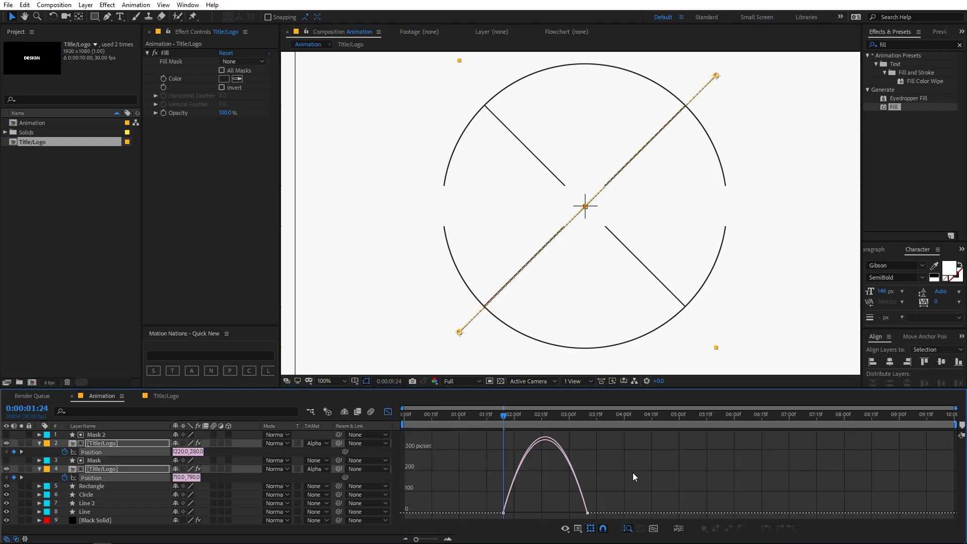
{"action": "left_click_drag", "start_coordinate": [572, 509], "coordinate": [526, 510]}
{"action": "key", "text": "shift+Page_Up"}
{"action": "left_click", "coordinate": [630, 444]}
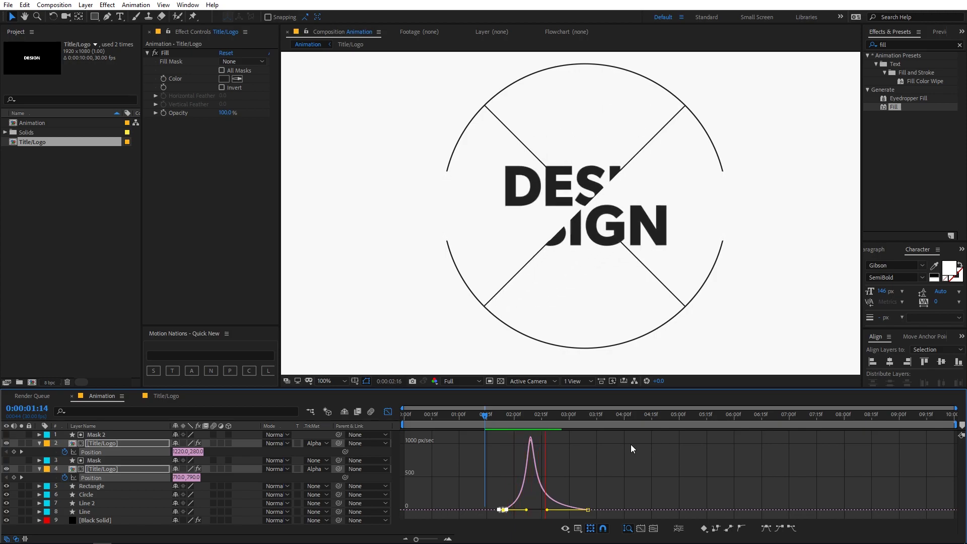
{"action": "key", "text": "space"}
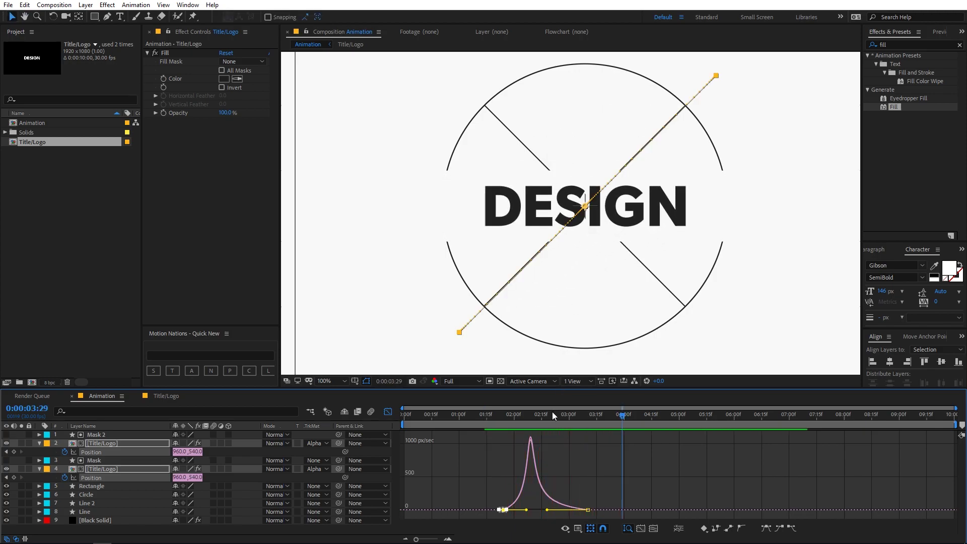
- Soften the shared Position speed curve of both Title/Logo layers to a lower, wider peak, preview it and close the Graph Editor
{"action": "left_click_drag", "start_coordinate": [631, 434], "coordinate": [487, 536]}
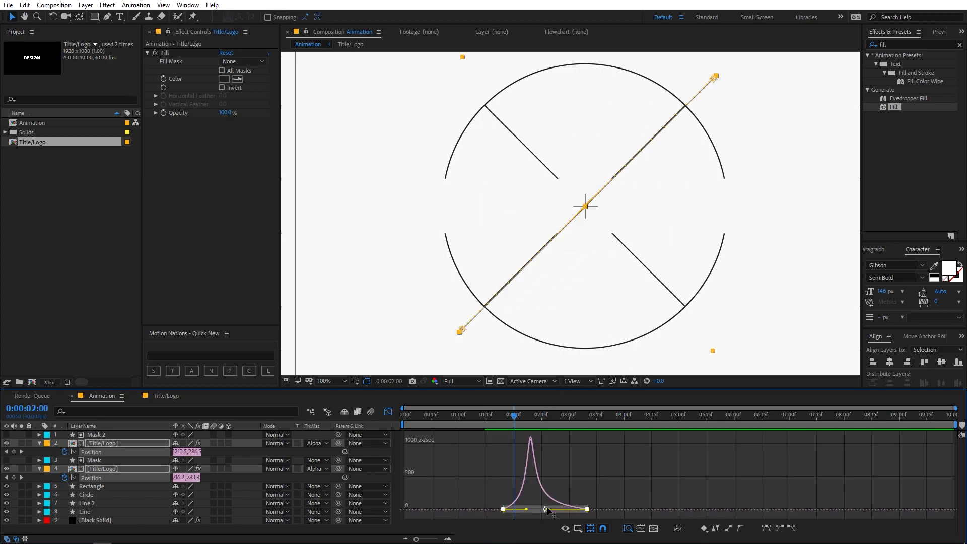
{"action": "left_click_drag", "start_coordinate": [547, 510], "coordinate": [519, 509]}
{"action": "key", "text": "space"}
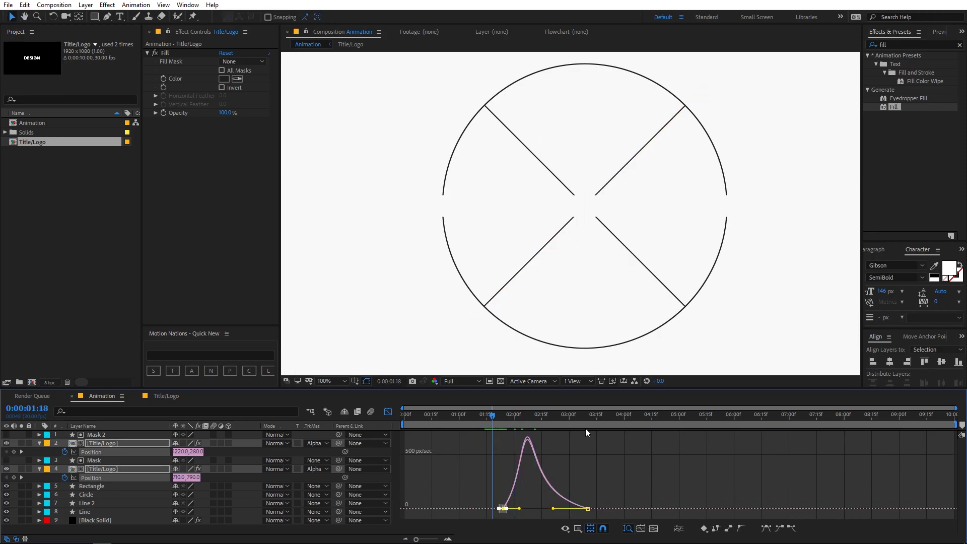
{"action": "key", "text": "space"}
{"action": "key", "text": "shift+F3"}
- Fit the composition in the viewer, hide the Title/Action Safe guides and preview the animation from the start
{"action": "key", "text": "comma"}
{"action": "key", "text": "comma"}
{"action": "key", "text": "comma"}
{"action": "key", "text": "comma"}
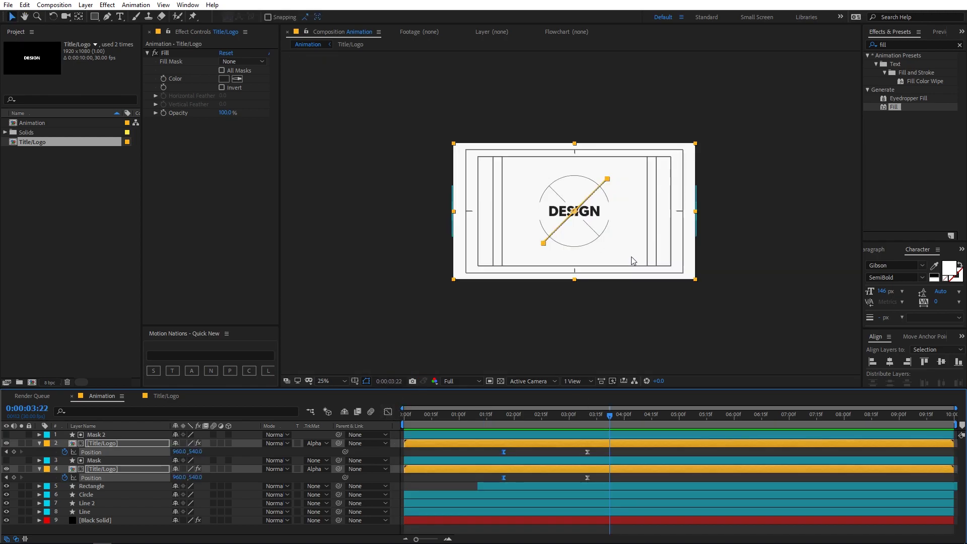
{"action": "left_click", "coordinate": [330, 382]}
{"action": "left_click", "coordinate": [341, 214]}
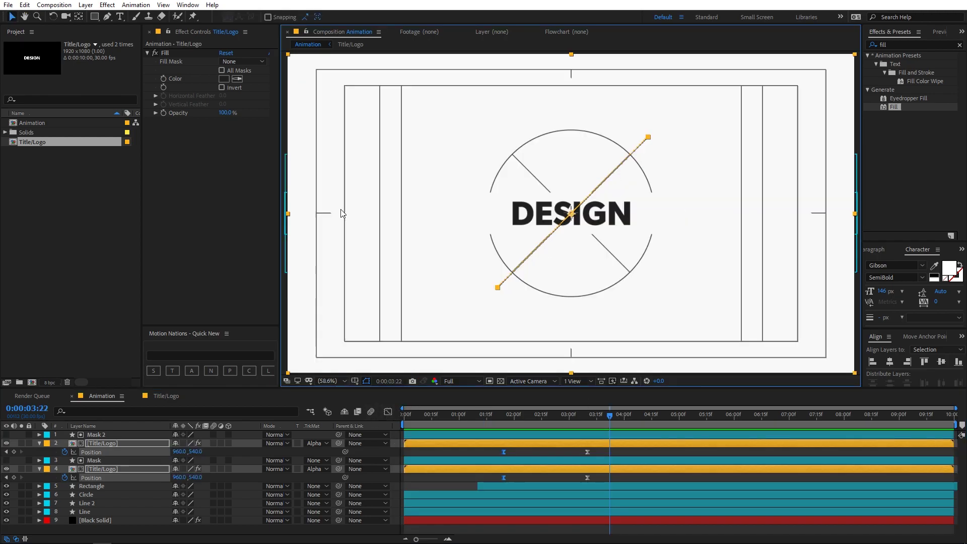
{"action": "left_click", "coordinate": [473, 454]}
{"action": "left_click", "coordinate": [355, 381]}
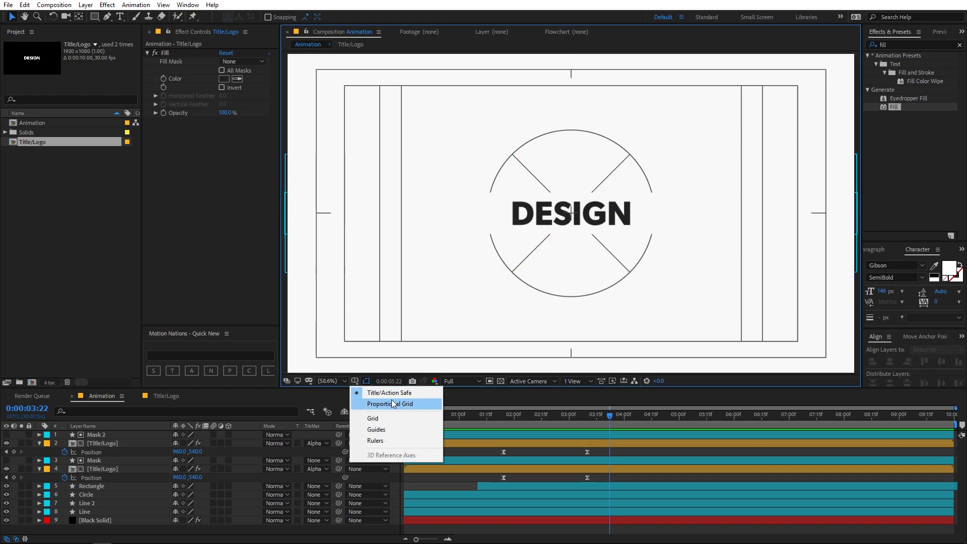
{"action": "left_click", "coordinate": [398, 388]}
{"action": "key", "text": "Home"}
{"action": "key", "text": "space"}
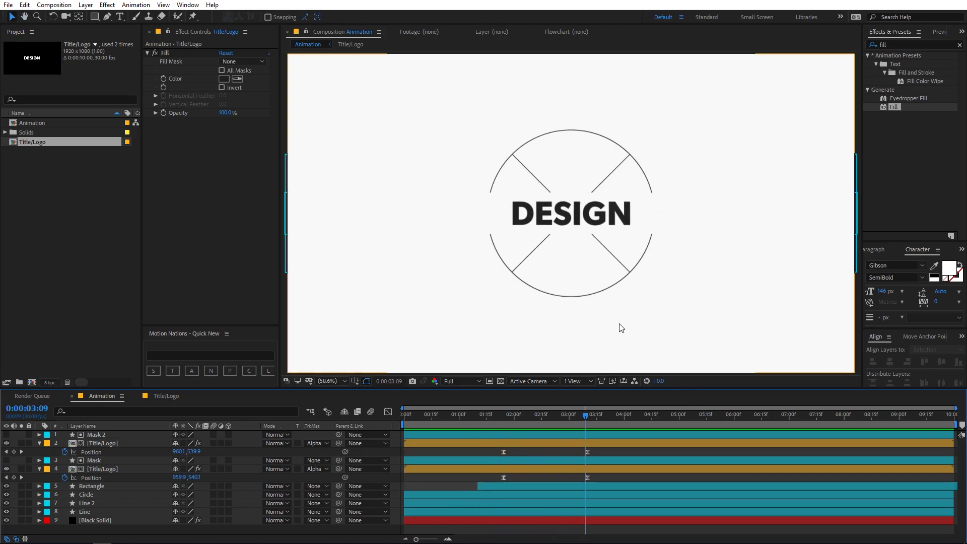
- Shift both Title/Logo layers together with Mask and Mask 2 about 8 frames earlier and preview the timing
{"action": "left_click", "coordinate": [555, 445]}
{"action": "left_click", "coordinate": [555, 470], "text": "ctrl"}
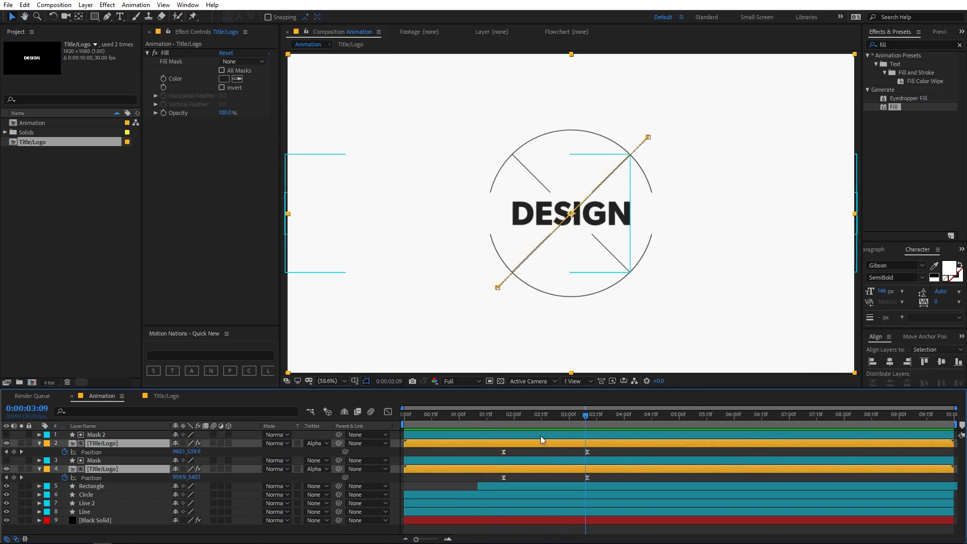
{"action": "left_click", "coordinate": [540, 434], "text": "ctrl"}
{"action": "left_click", "coordinate": [540, 461], "text": "ctrl"}
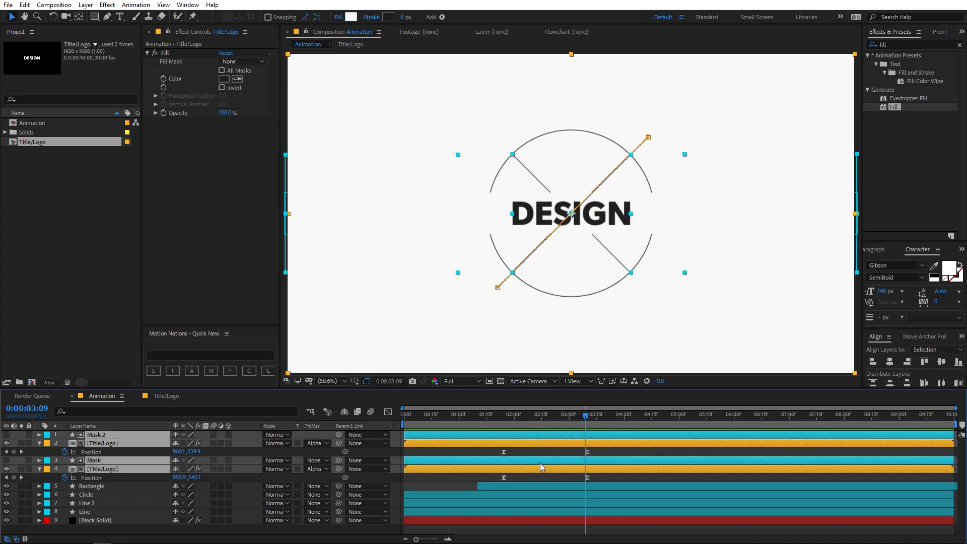
{"action": "left_click_drag", "start_coordinate": [540, 464], "coordinate": [525, 461]}
{"action": "left_click", "coordinate": [524, 416]}
{"action": "key", "text": "space"}
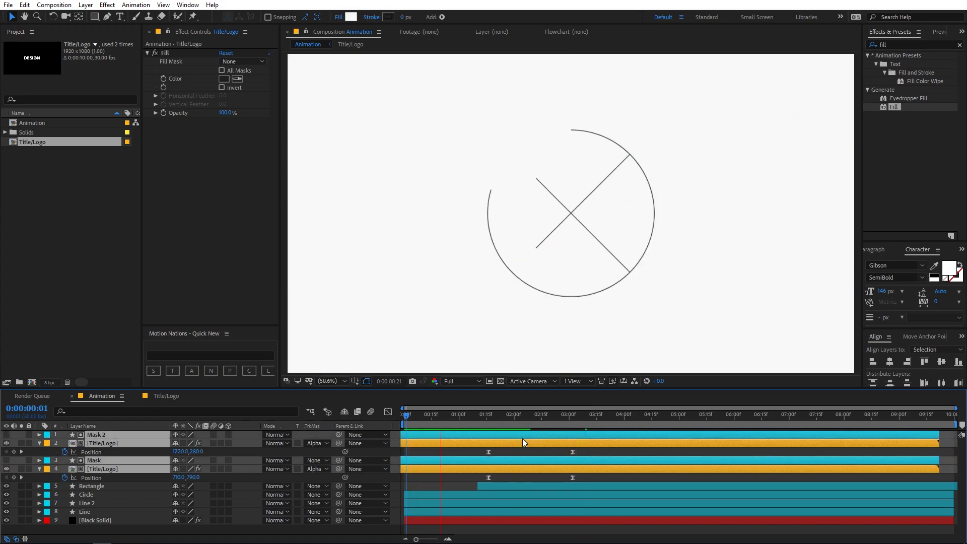
- Move the ending Position keyframes of both Title/Logo layers earlier, to just before the 3-second mark, and preview the quicker reveal
{"action": "left_click", "coordinate": [572, 452]}
{"action": "left_click", "coordinate": [572, 478], "text": "shift"}
{"action": "left_click_drag", "start_coordinate": [572, 452], "coordinate": [549, 452]}
{"action": "left_click_drag", "start_coordinate": [556, 415], "coordinate": [448, 416]}
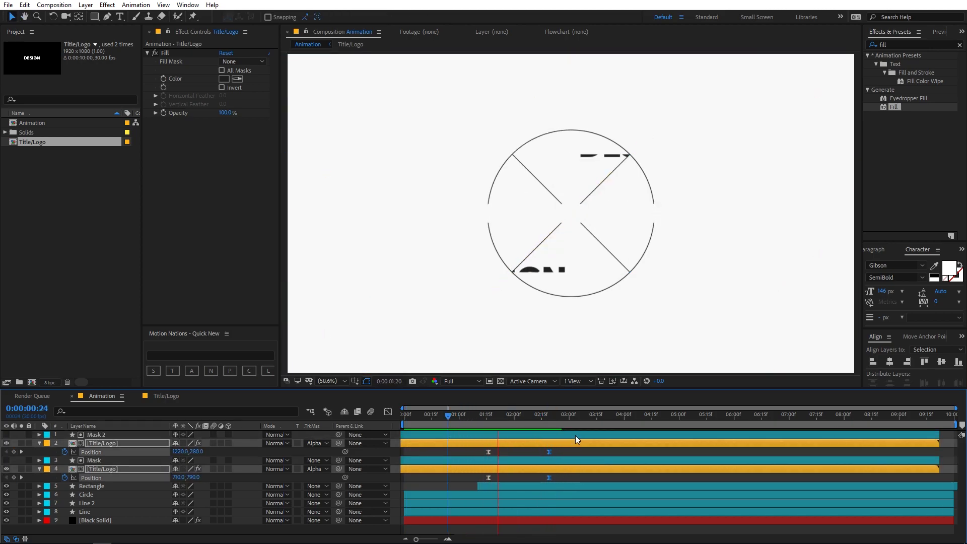
{"action": "key", "text": "space"}
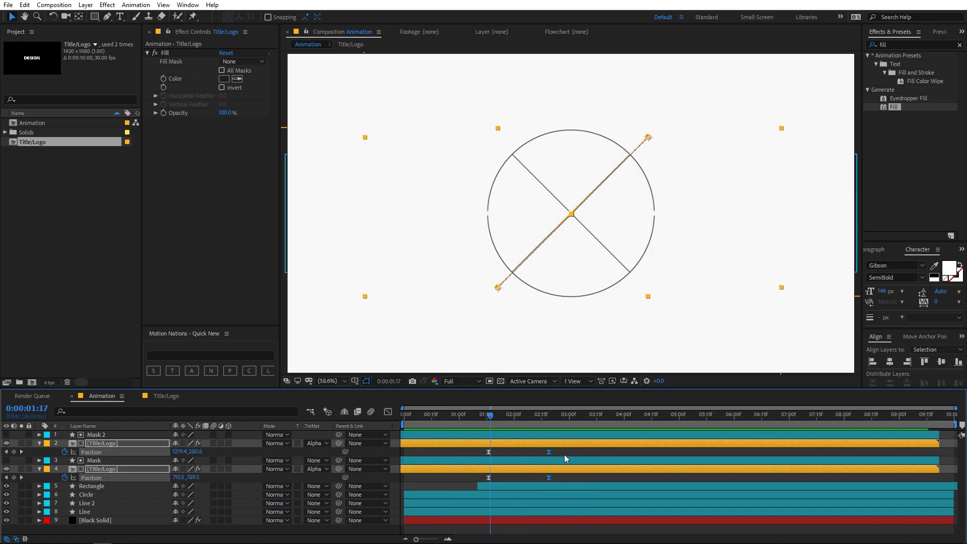
{"action": "left_click_drag", "start_coordinate": [554, 479], "coordinate": [563, 479]}
{"action": "key", "text": "space"}
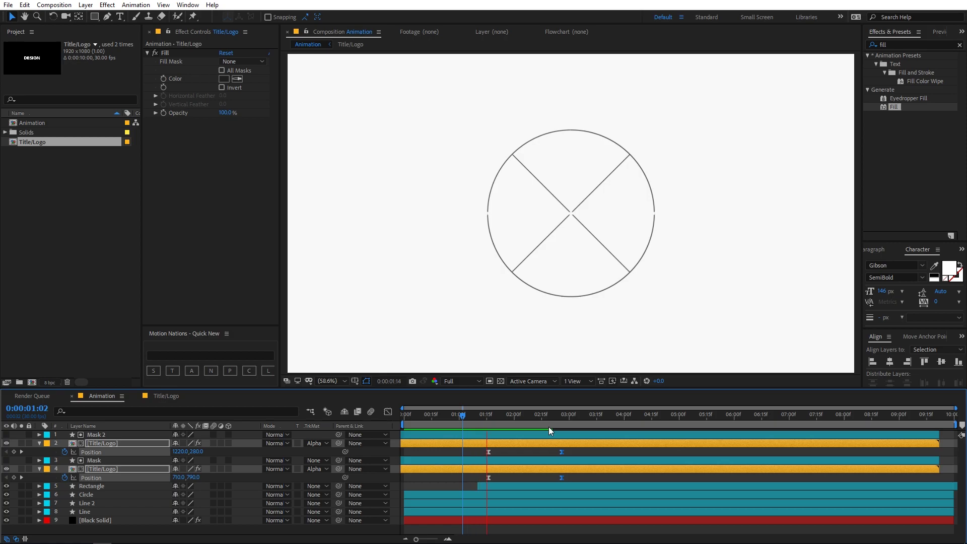
{"action": "key", "text": "space"}
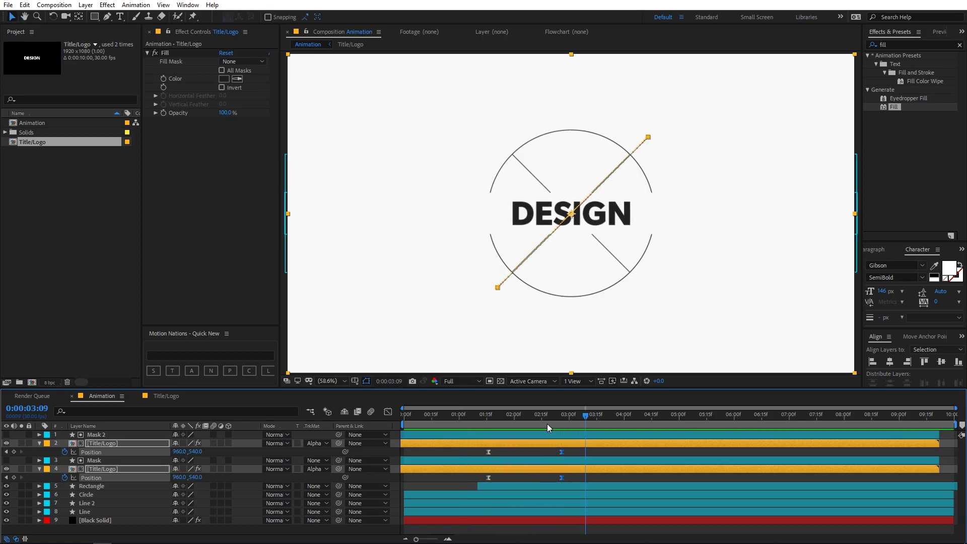
- Trim the in points of both Title/Logo layers, Mask and Mask 2 to 0:00:01:16 and collapse all layer properties
{"action": "key", "text": "k"}
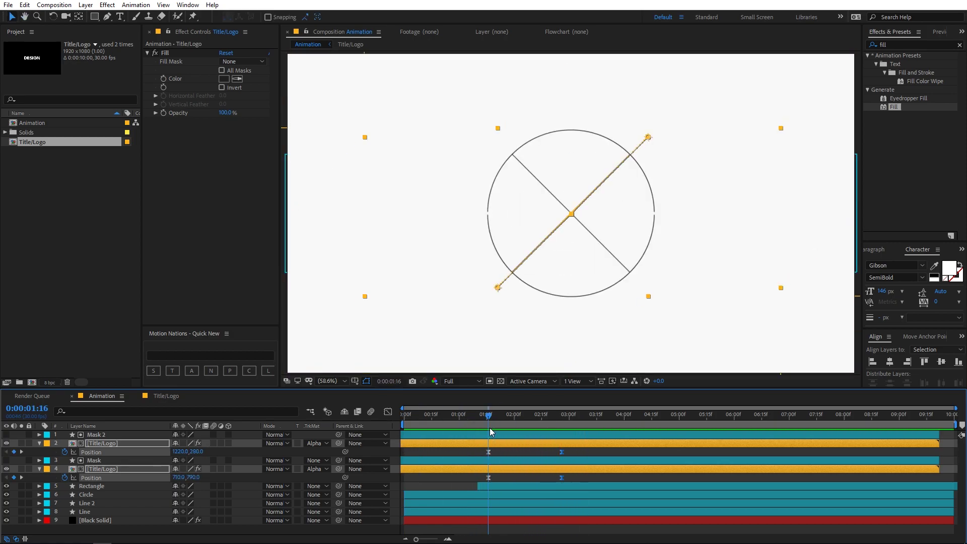
{"action": "key", "text": "alt+bracketleft"}
{"action": "left_click", "coordinate": [537, 434]}
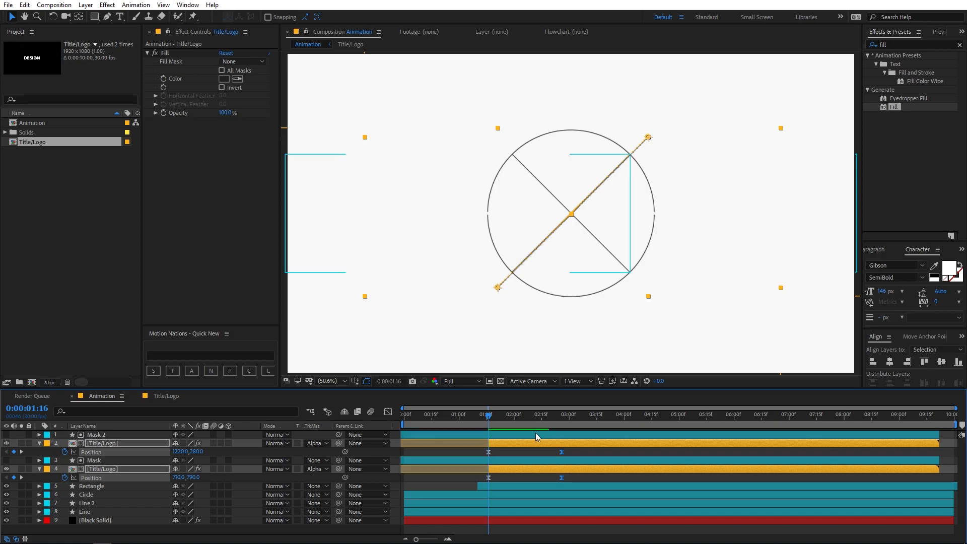
{"action": "left_click", "coordinate": [521, 459], "text": "ctrl"}
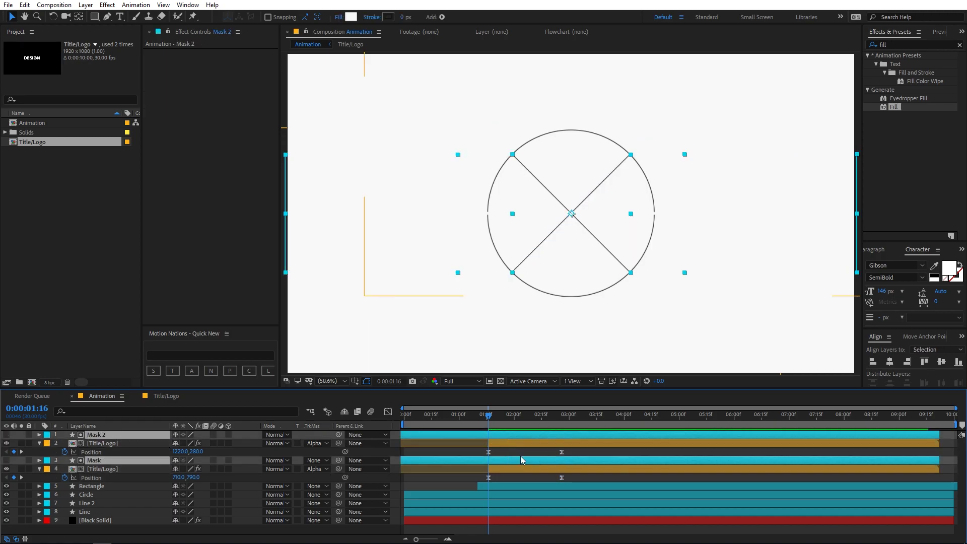
{"action": "key", "text": "alt+bracketleft"}
{"action": "key", "text": "ctrl+a"}
{"action": "key", "text": "u"}
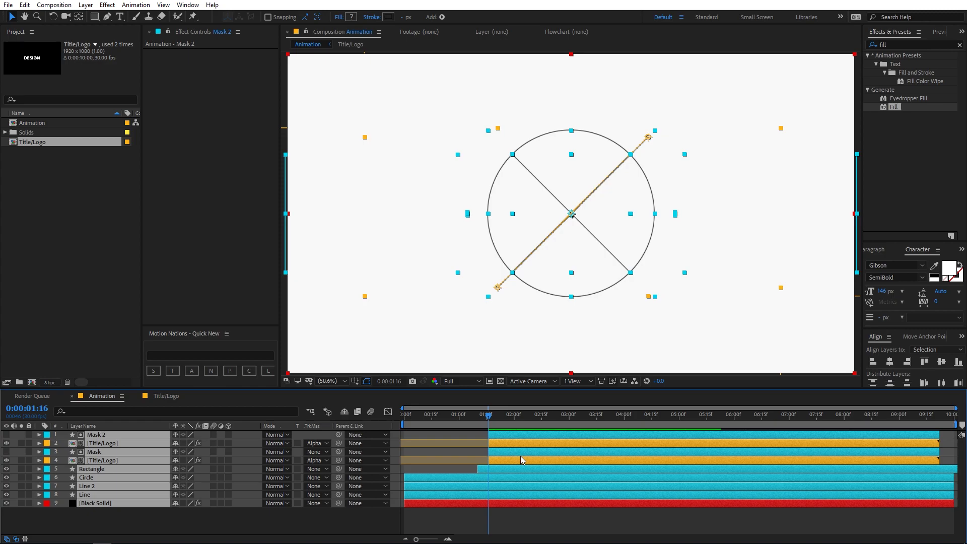
- Duplicate the Circle, Line 2 and Line layers, place the copies directly above the Black Solid and label them Purple
{"action": "left_click", "coordinate": [479, 516]}
{"action": "key", "text": "comma"}
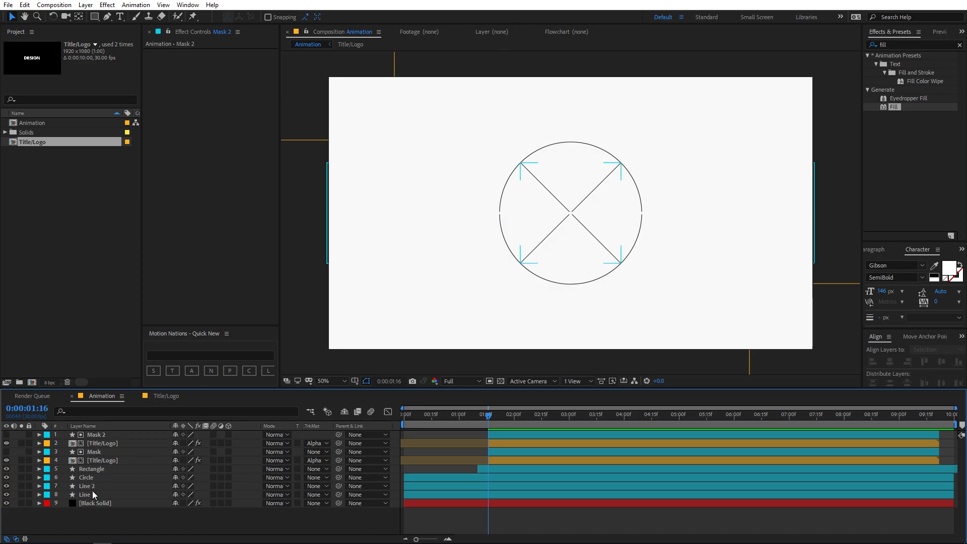
{"action": "left_click", "coordinate": [92, 492]}
{"action": "left_click", "coordinate": [93, 478], "text": "shift"}
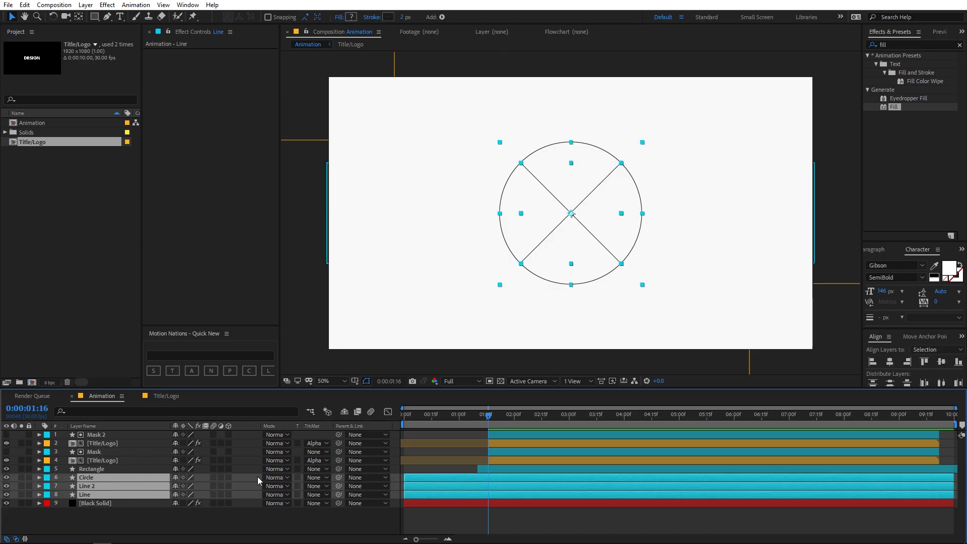
{"action": "key", "text": "ctrl+d"}
{"action": "left_click_drag", "start_coordinate": [123, 479], "coordinate": [118, 528]}
{"action": "left_click", "coordinate": [47, 506]}
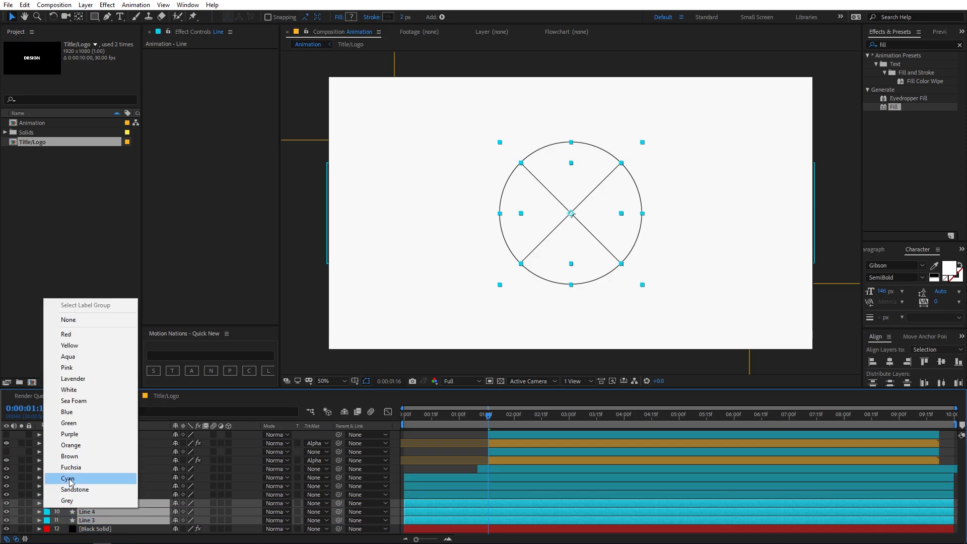
{"action": "left_click", "coordinate": [84, 436]}
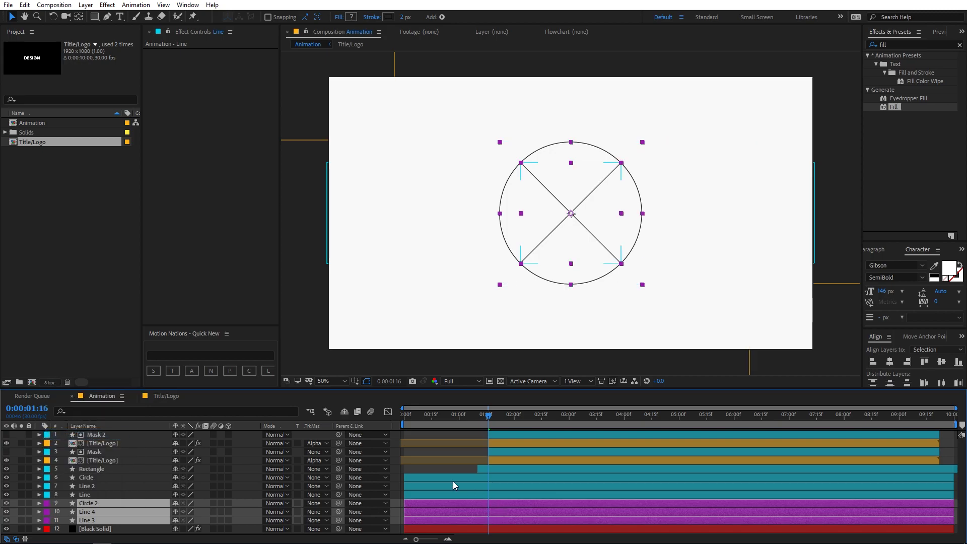
{"action": "left_click", "coordinate": [442, 472]}
{"action": "left_click", "coordinate": [449, 503]}
{"action": "left_click", "coordinate": [439, 521], "text": "shift"}
{"action": "left_click", "coordinate": [442, 471]}
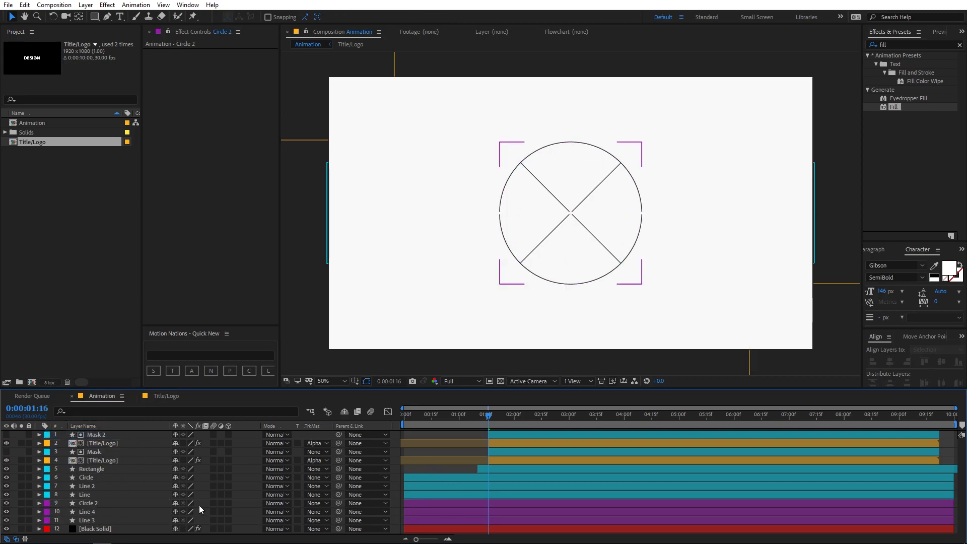
- Scale the Circle 2 layer up to 361% so it nearly spans the composition's width
{"action": "left_click", "coordinate": [111, 504]}
{"action": "key", "text": "s"}
{"action": "left_click_drag", "start_coordinate": [185, 513], "coordinate": [299, 499]}
{"action": "key", "text": "F2"}
{"action": "left_click", "coordinate": [454, 503]}
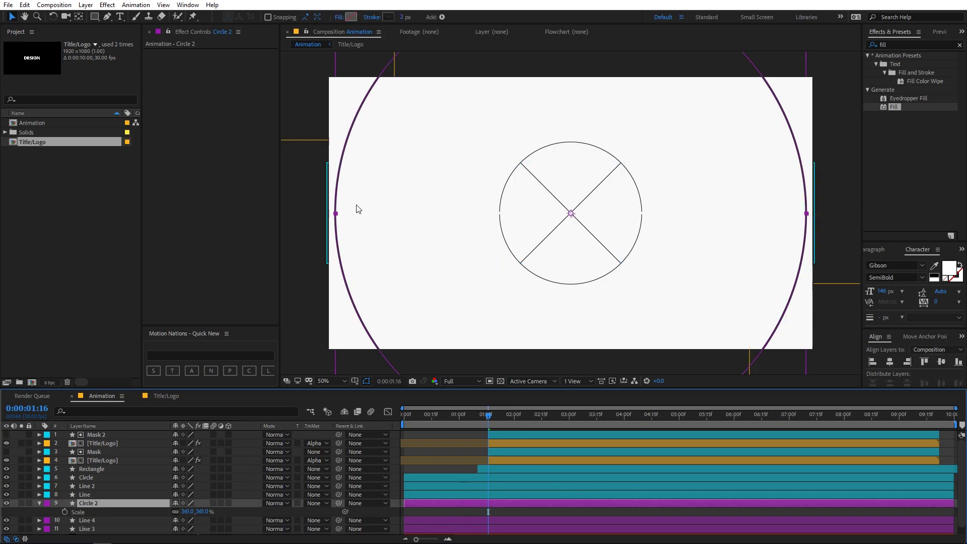
- Set the stroke width of the enlarged Circle 2 shape to 0.5 px and deselect it
{"action": "left_click", "coordinate": [402, 18]}
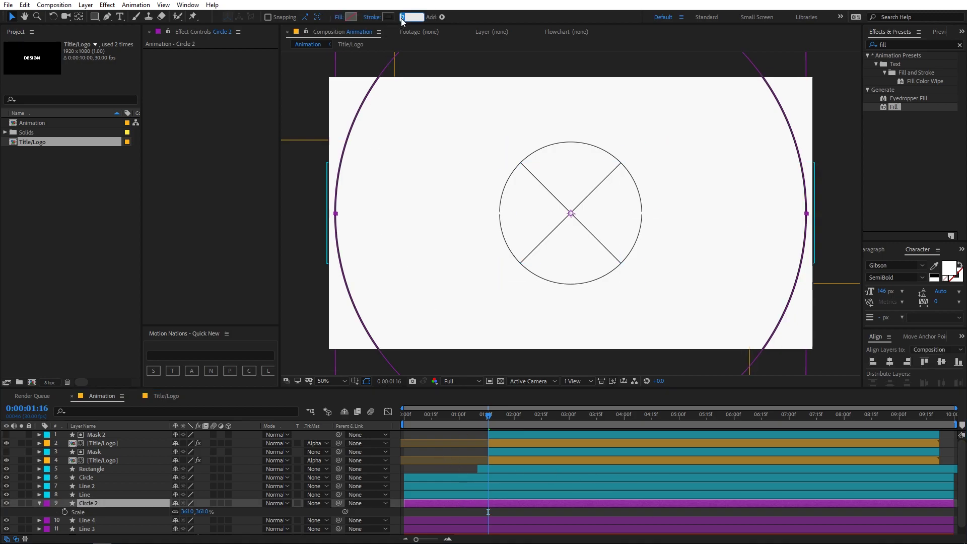
{"action": "type", "text": "0.5"}
{"action": "key", "text": "Return"}
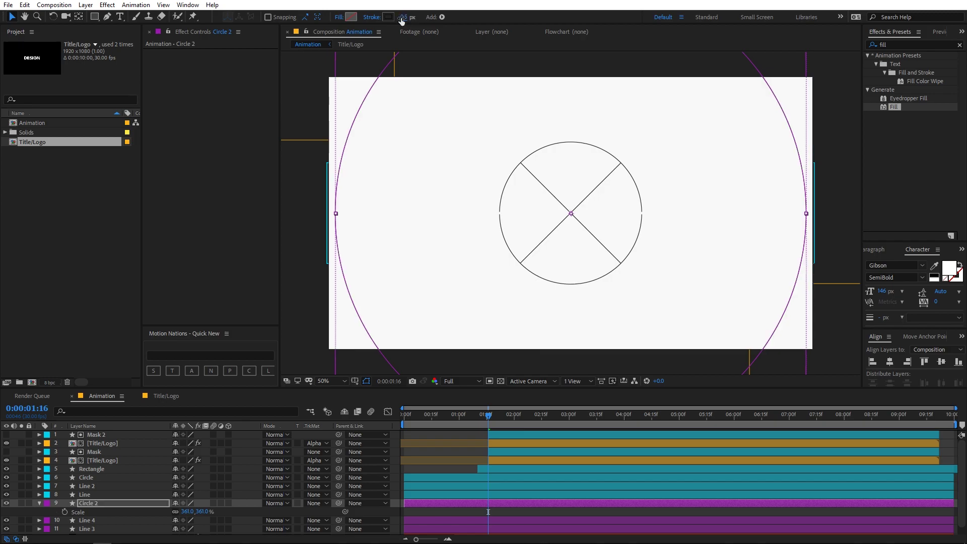
{"action": "left_click", "coordinate": [459, 430]}
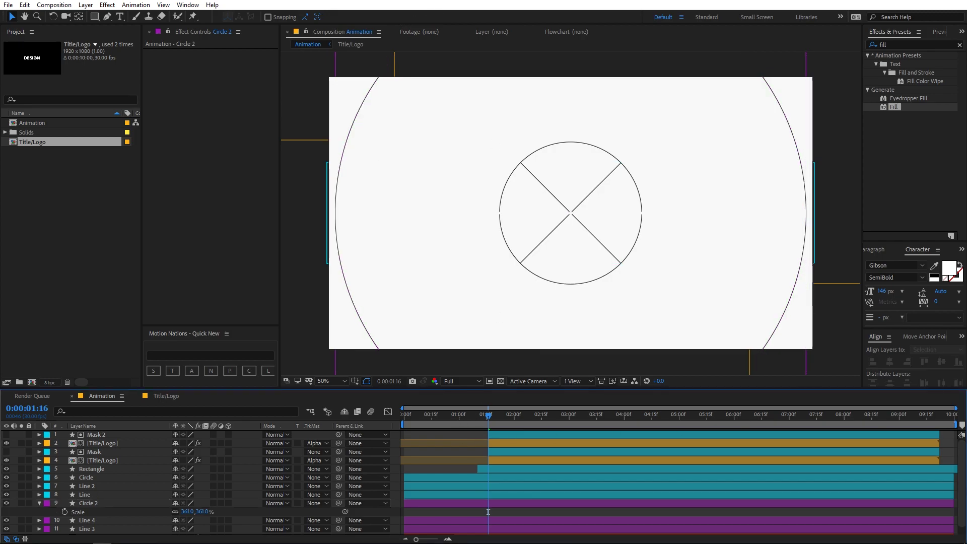
- Scale the purple Line 4 and Line 3 layers together up to 340%
{"action": "left_click", "coordinate": [84, 514]}
{"action": "left_click", "coordinate": [91, 521]}
{"action": "left_click", "coordinate": [94, 529], "text": "shift"}
{"action": "key", "text": "s"}
{"action": "scroll", "coordinate": [122, 519], "scroll_direction": "down", "scroll_amount": 1}
{"action": "left_click_drag", "start_coordinate": [187, 504], "coordinate": [297, 500]}
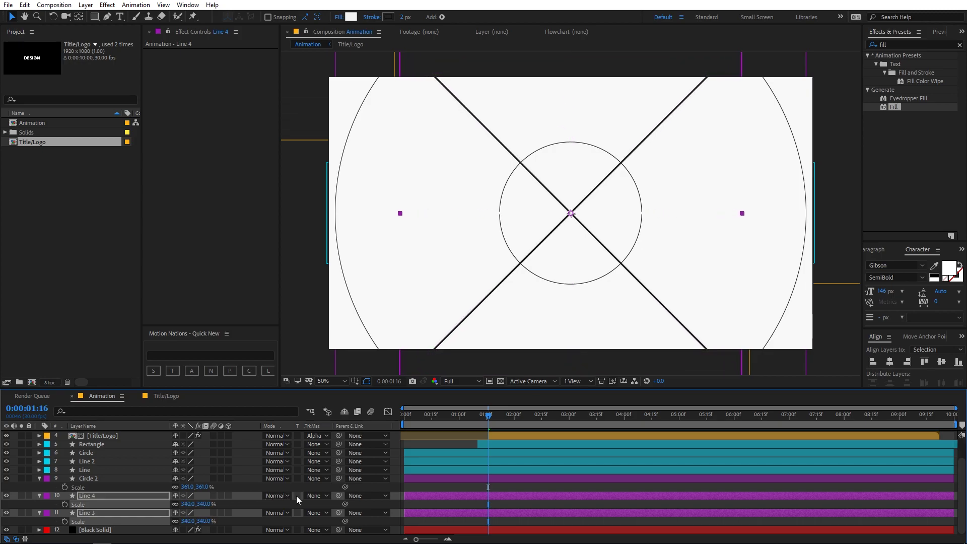
- Set the stroke width of the enlarged Line 4 and Line 3 shapes to 0.5 px and deselect them
{"action": "left_click", "coordinate": [404, 17]}
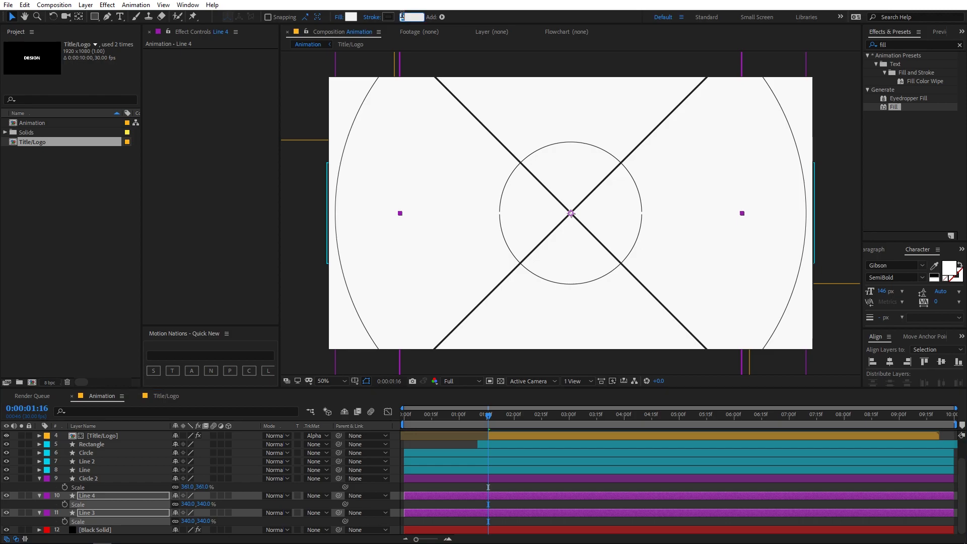
{"action": "type", "text": "0.5"}
{"action": "key", "text": "Return"}
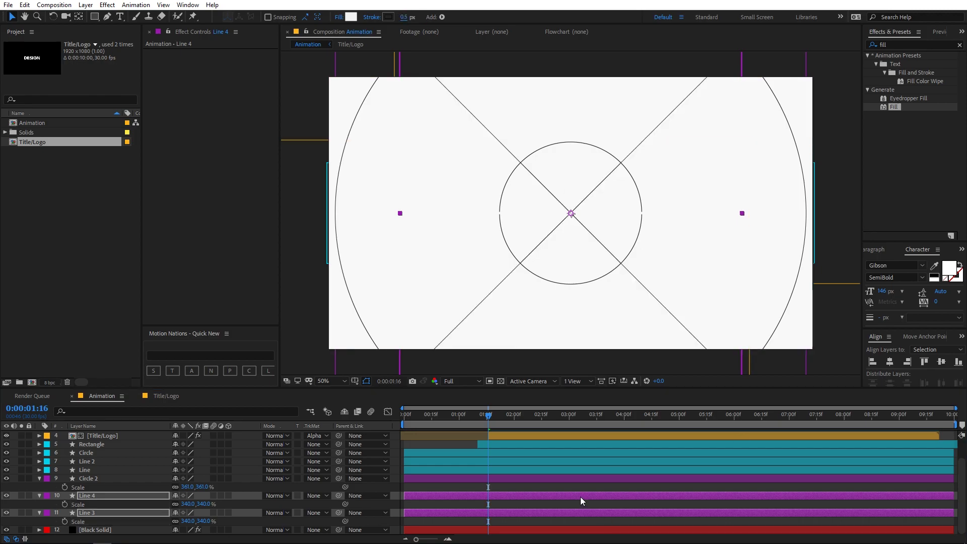
{"action": "key", "text": "ctrl+shift+a"}
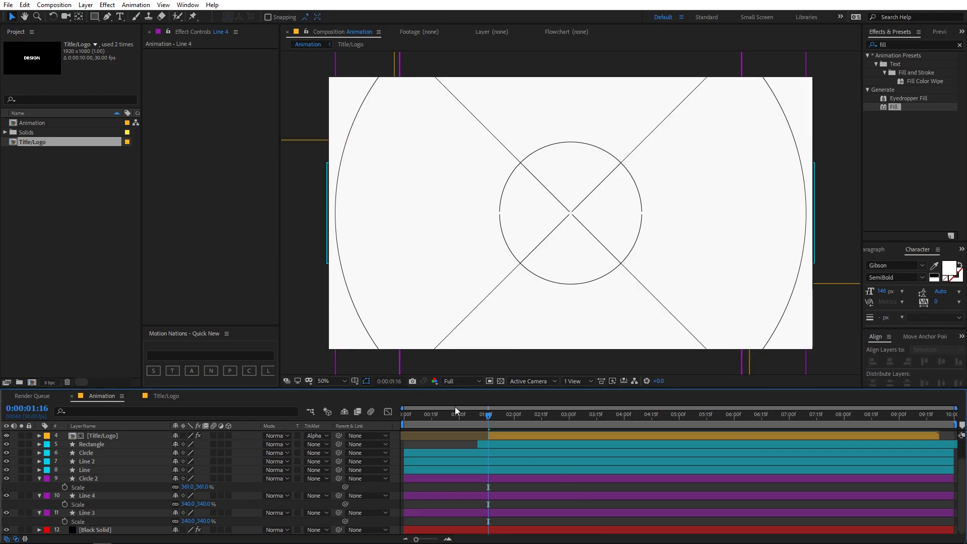
- Preview the animation with the enlarged lines, check all layers' keyframes, and collapse every layer's properties
{"action": "key", "text": "space"}
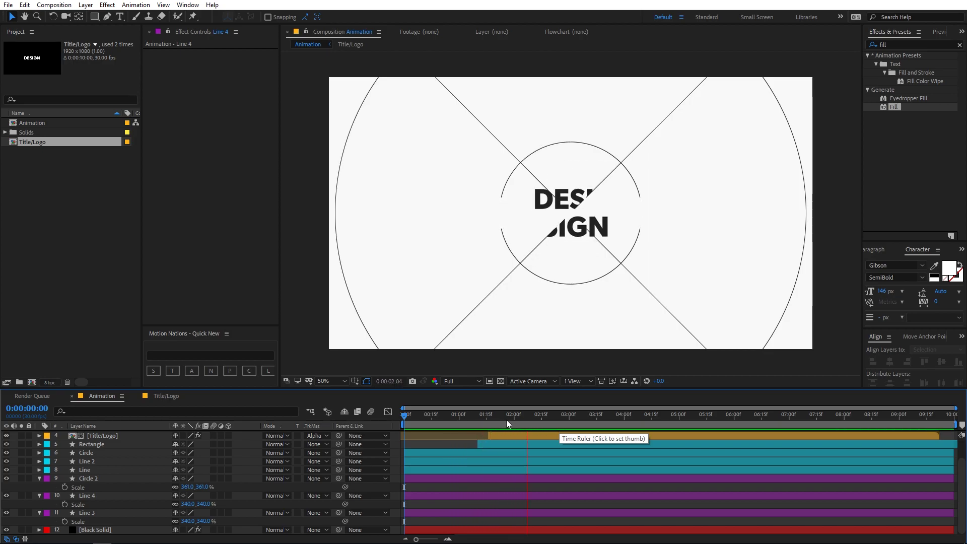
{"action": "key", "text": "space"}
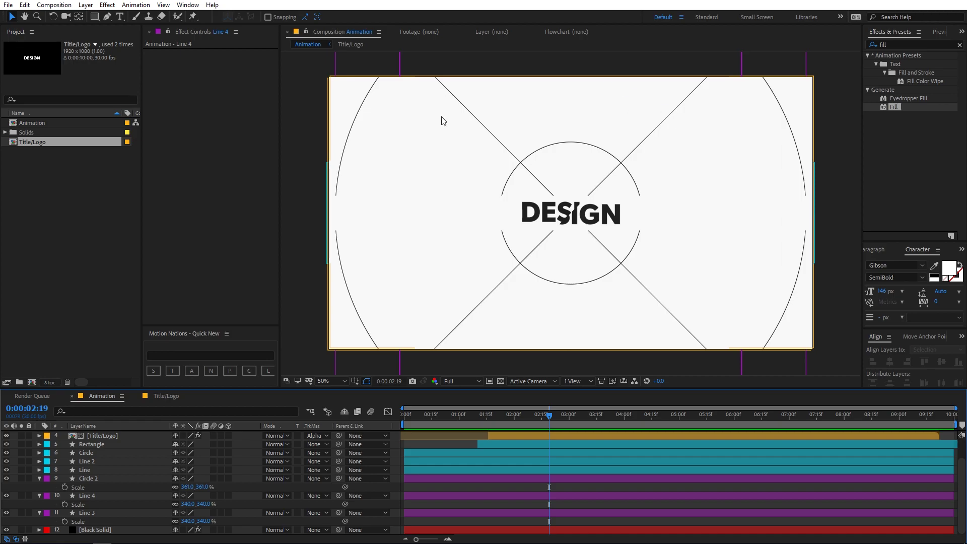
{"action": "key", "text": "ctrl+a"}
{"action": "key", "text": "u"}
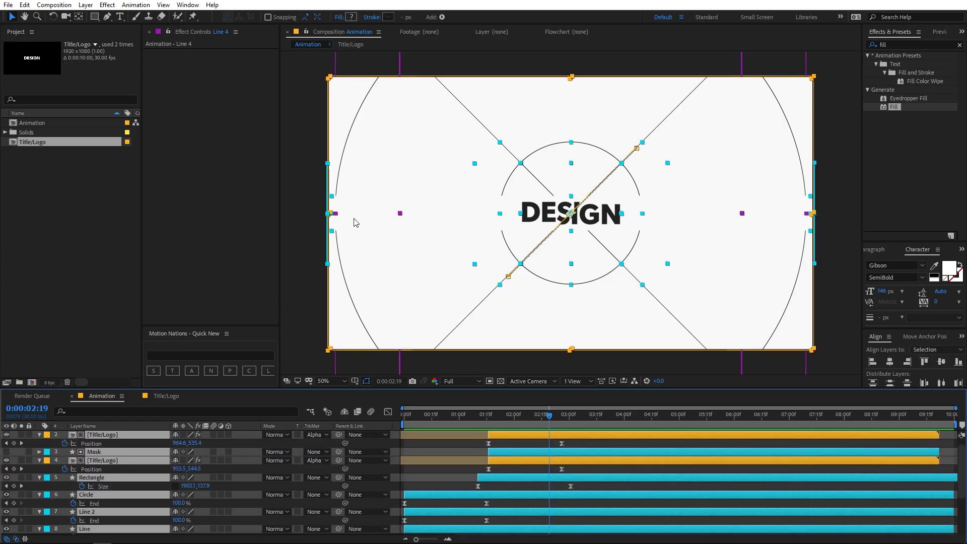
{"action": "key", "text": "u"}
{"action": "key", "text": "F2"}
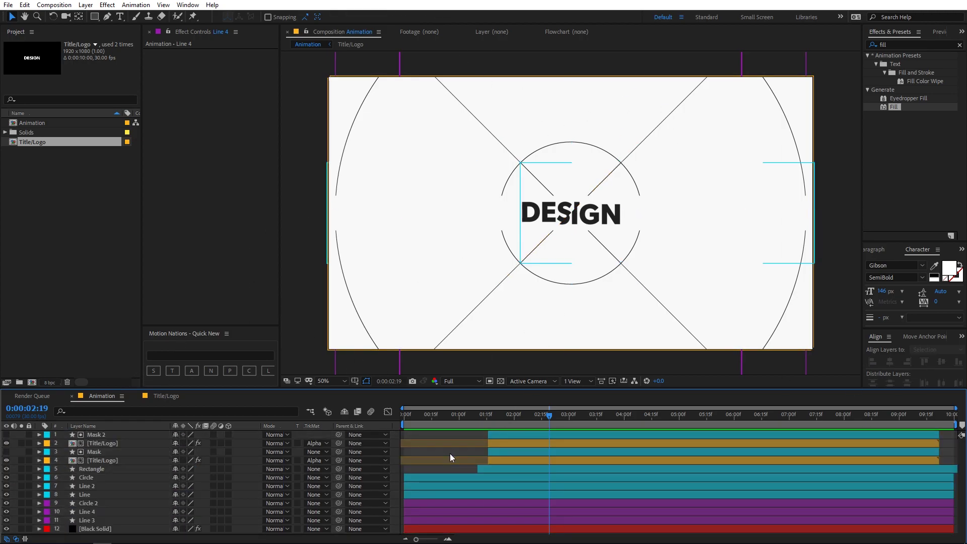
- Draw a white-filled circle slightly larger than the central circle with the Ellipse tool and center it in the composition
{"action": "left_click", "coordinate": [95, 17]}
{"action": "left_click_drag", "start_coordinate": [98, 18], "coordinate": [150, 40]}
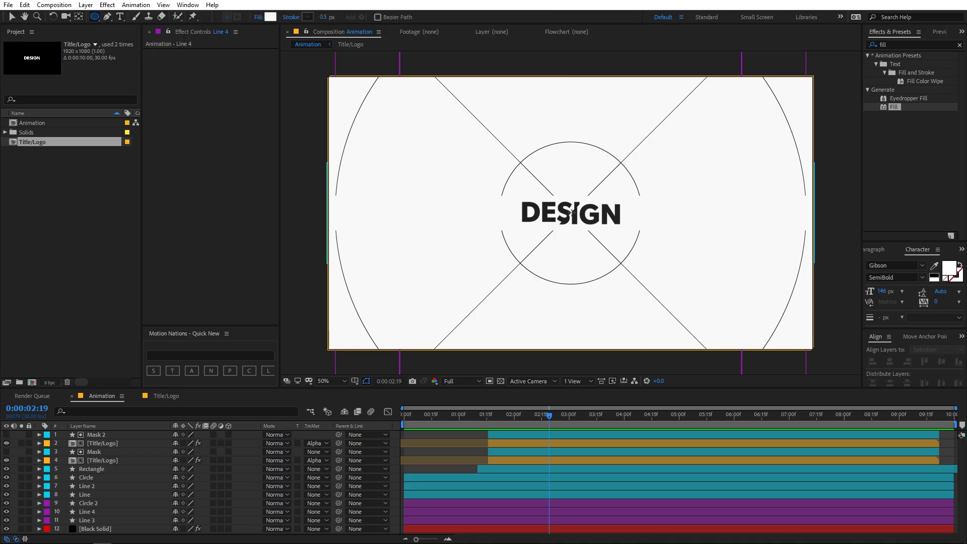
{"action": "left_click_drag", "start_coordinate": [572, 212], "coordinate": [546, 125]}
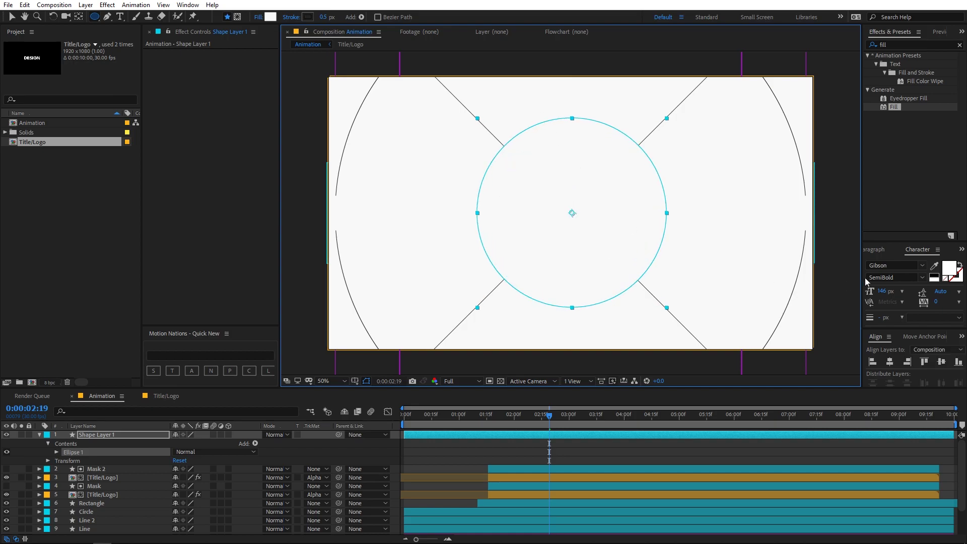
{"action": "left_click", "coordinate": [890, 361]}
{"action": "left_click", "coordinate": [941, 361]}
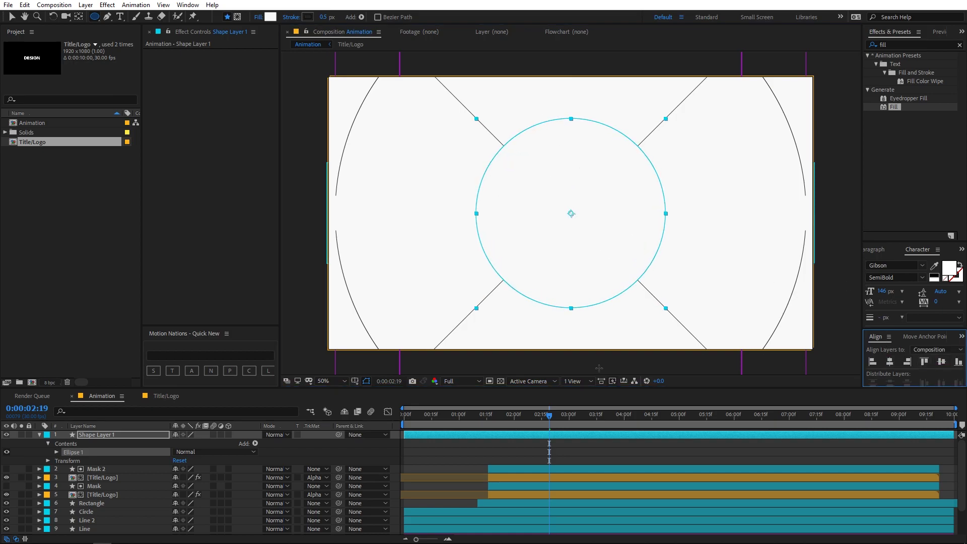
- Animate Shape Layer 1's scale from 0% at 0:00:01:16 to 100% at 0:00:02:19 and trim its in point to 0:00:01:16
{"action": "key", "text": "s"}
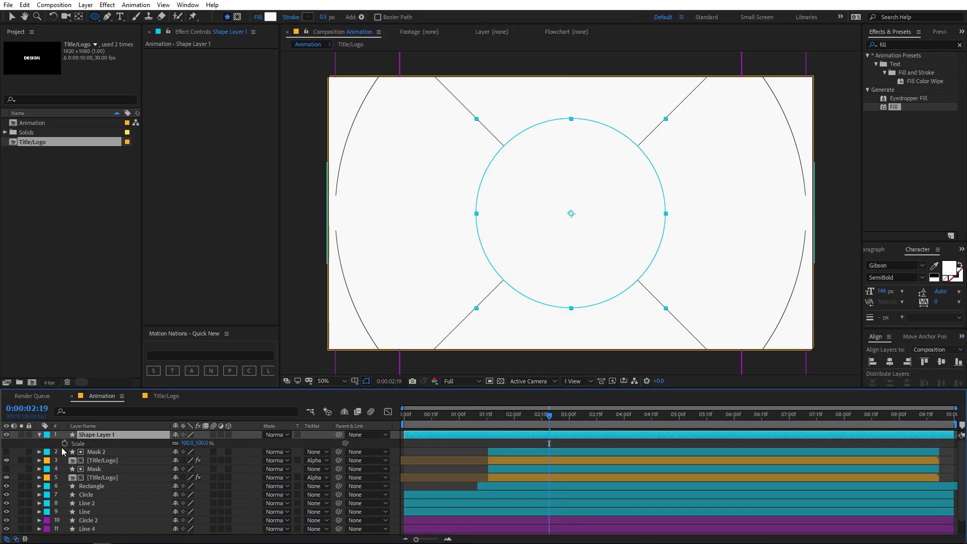
{"action": "left_click", "coordinate": [64, 443]}
{"action": "left_click_drag", "start_coordinate": [509, 420], "coordinate": [488, 418]}
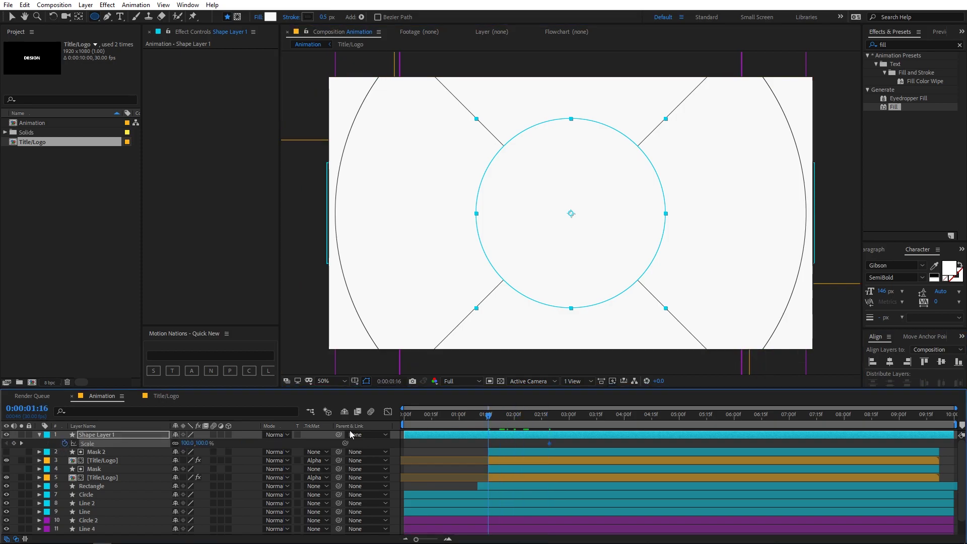
{"action": "key", "text": "Return"}
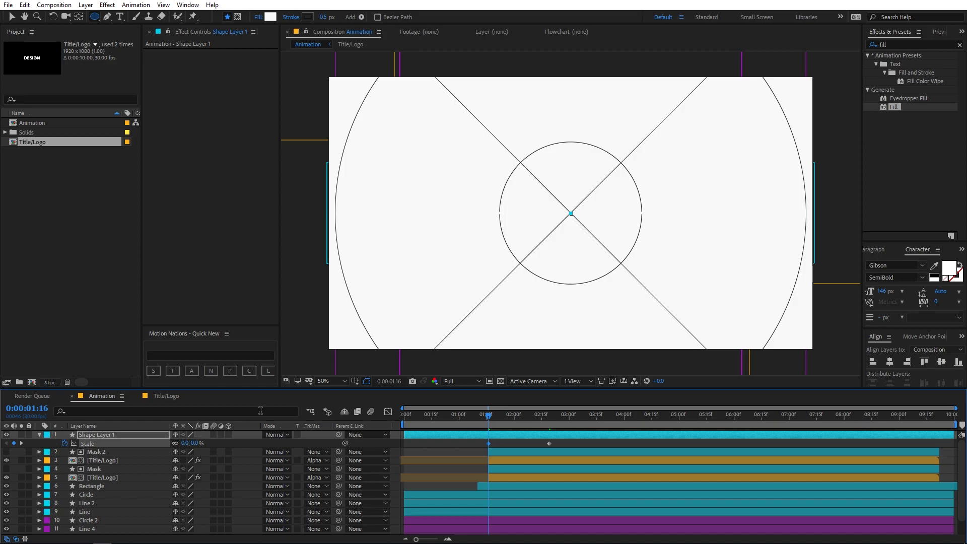
{"action": "key", "text": "alt+["}
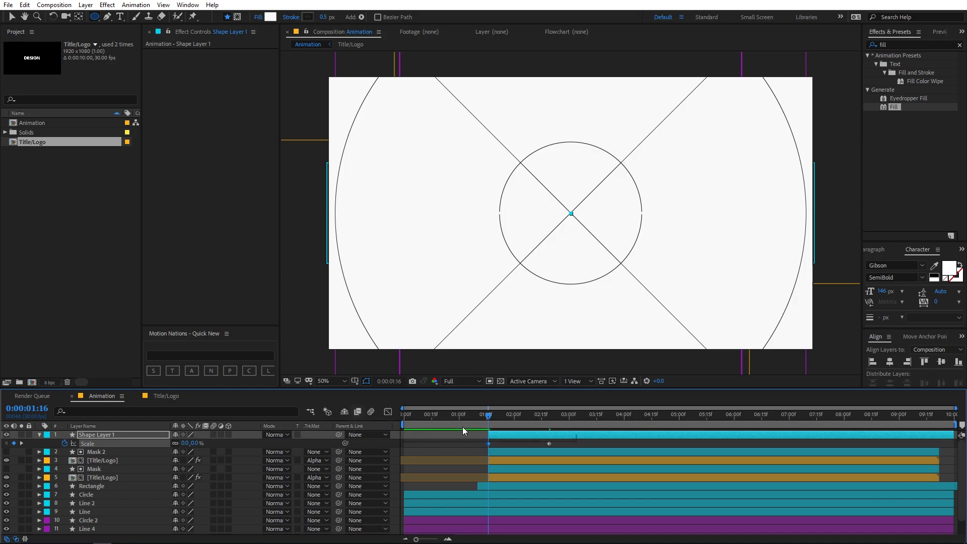
- Preview the growing white circle and set its stroke width to 0 px
{"action": "key", "text": "space"}
{"action": "key", "text": "space"}
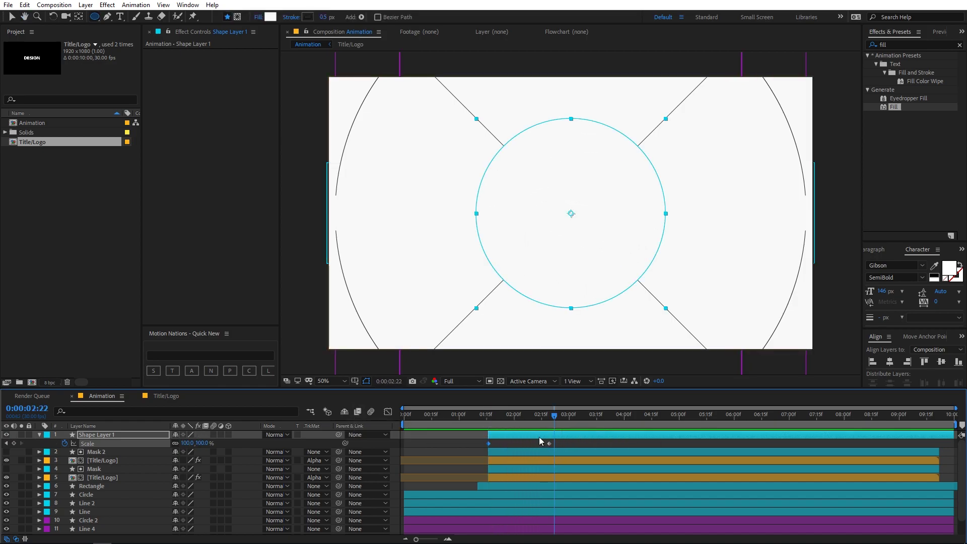
{"action": "left_click", "coordinate": [327, 18]}
{"action": "left_click", "coordinate": [327, 17]}
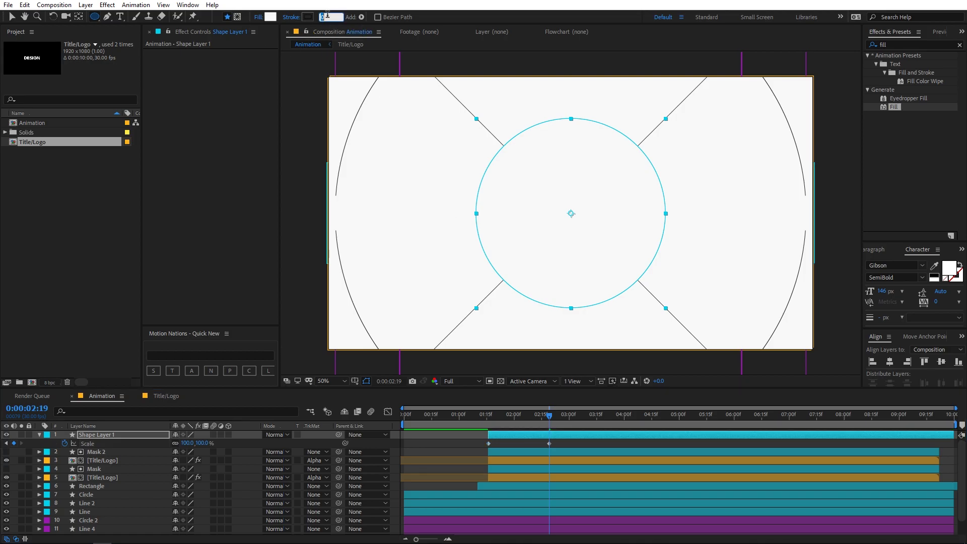
- Easy-ease both scale keyframes of Shape Layer 1, reshape the speed graph so it peaks early, and preview the motion
{"action": "left_click_drag", "start_coordinate": [548, 423], "coordinate": [464, 423]}
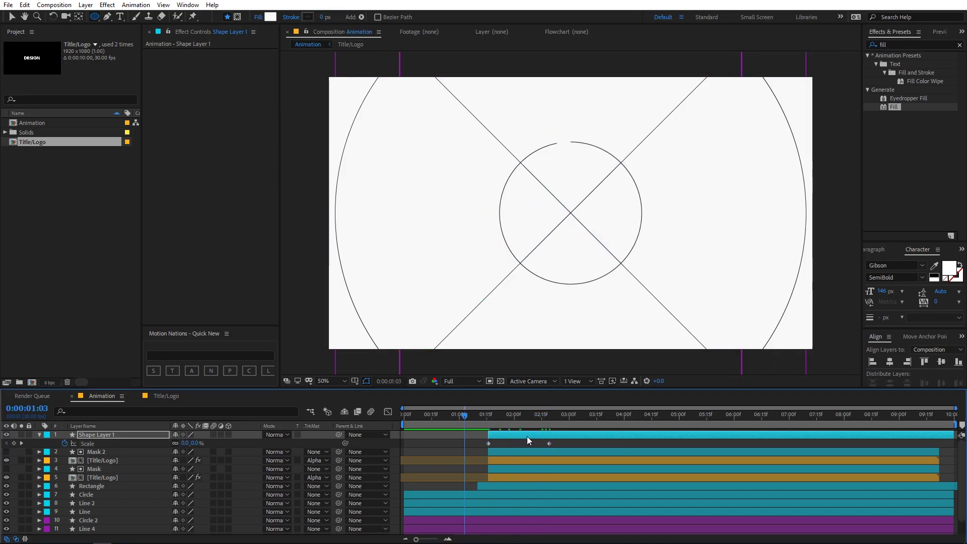
{"action": "left_click_drag", "start_coordinate": [563, 446], "coordinate": [470, 437]}
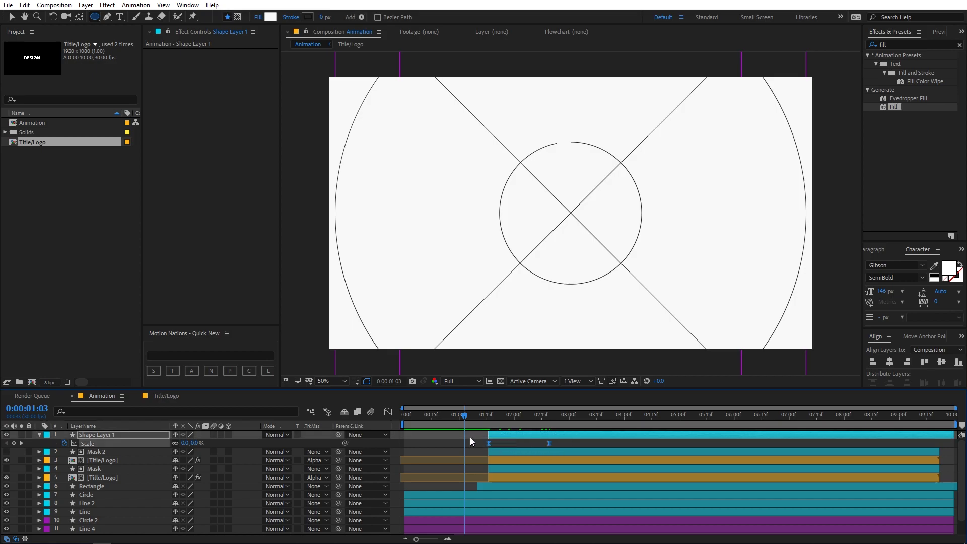
{"action": "left_click", "coordinate": [387, 411]}
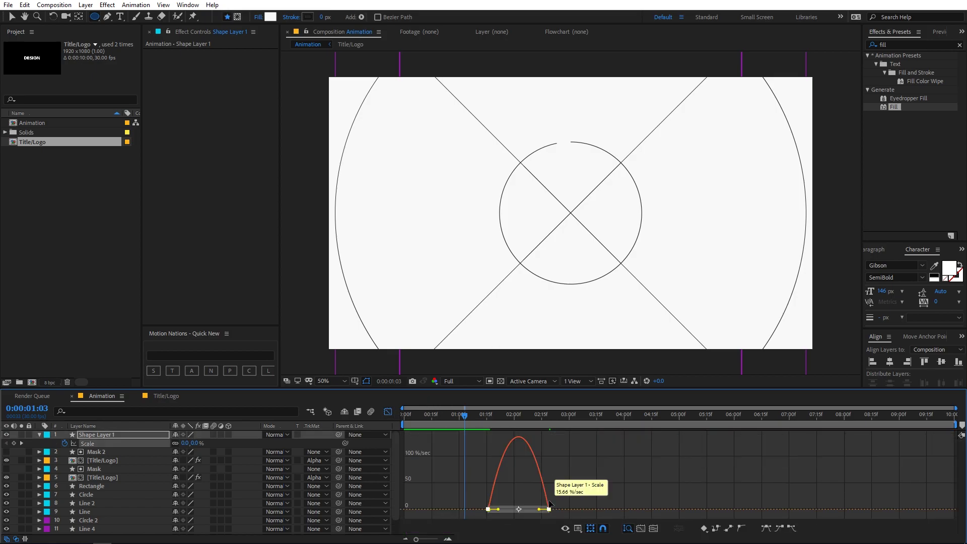
{"action": "left_click_drag", "start_coordinate": [542, 514], "coordinate": [503, 513]}
{"action": "key", "text": "space"}
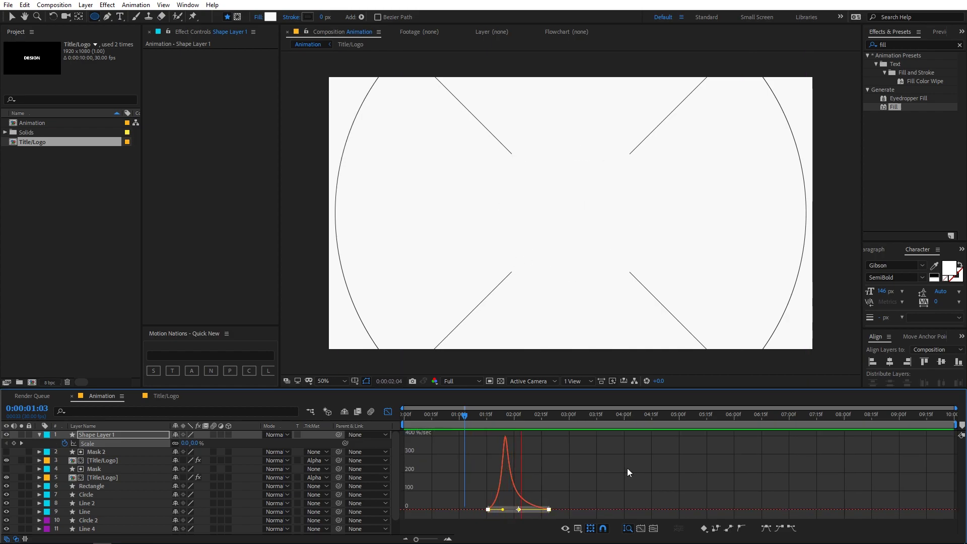
{"action": "key", "text": "space"}
- Close the graph editor, collapse Shape Layer 1 and move it between the Line and Circle 2 layers
{"action": "left_click", "coordinate": [39, 435]}
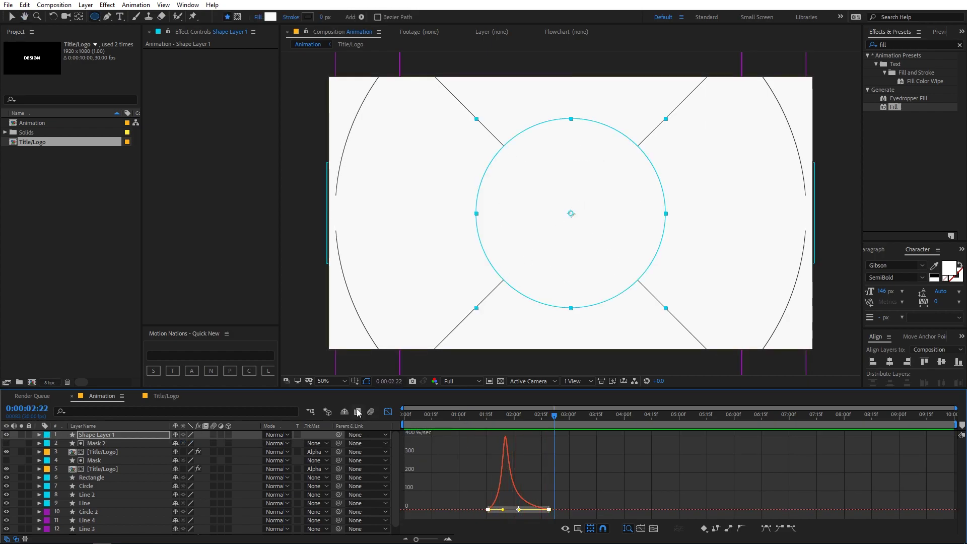
{"action": "left_click", "coordinate": [388, 411]}
{"action": "left_click_drag", "start_coordinate": [116, 437], "coordinate": [121, 506]}
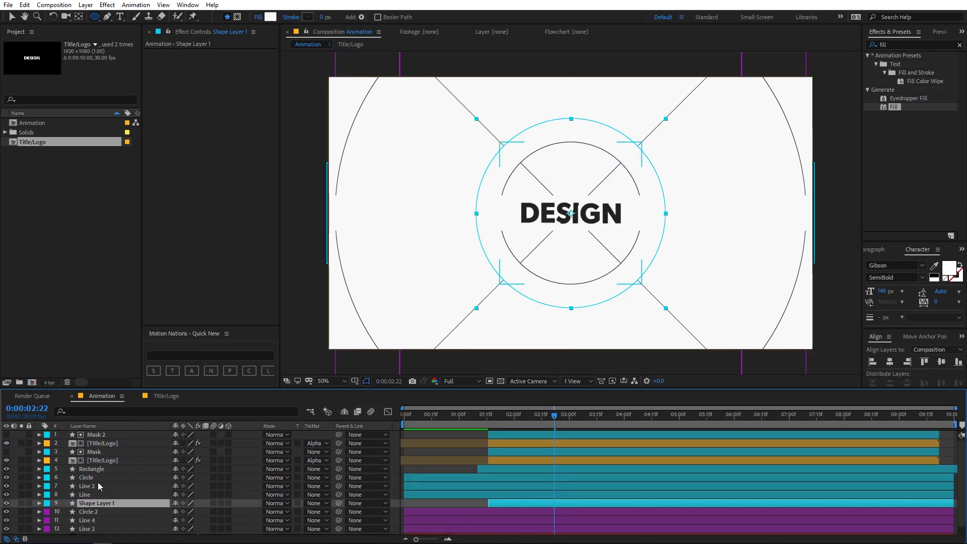
- Preview the animation from the start to check how the white circle cuts the large lines, with all layers deselected
{"action": "key", "text": "Home"}
{"action": "key", "text": "space"}
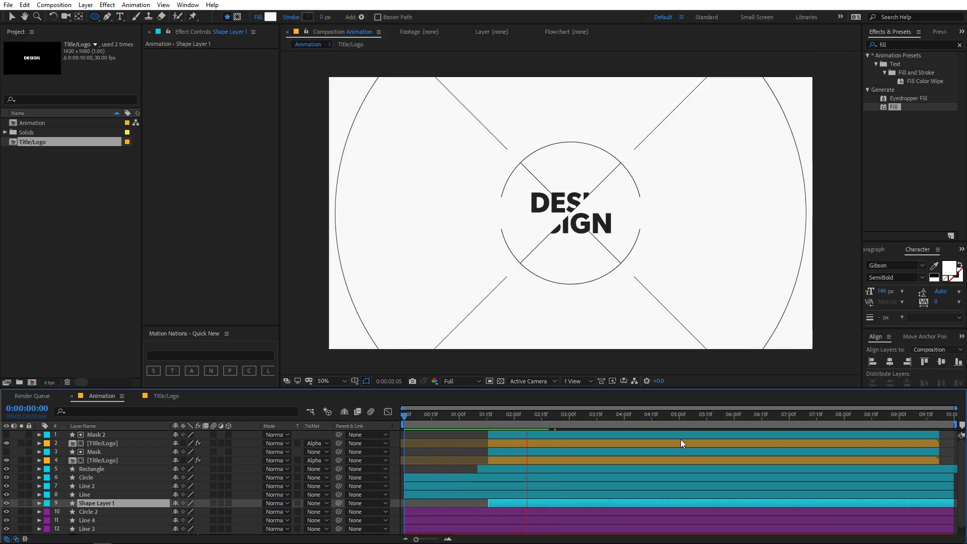
{"action": "key", "text": "space"}
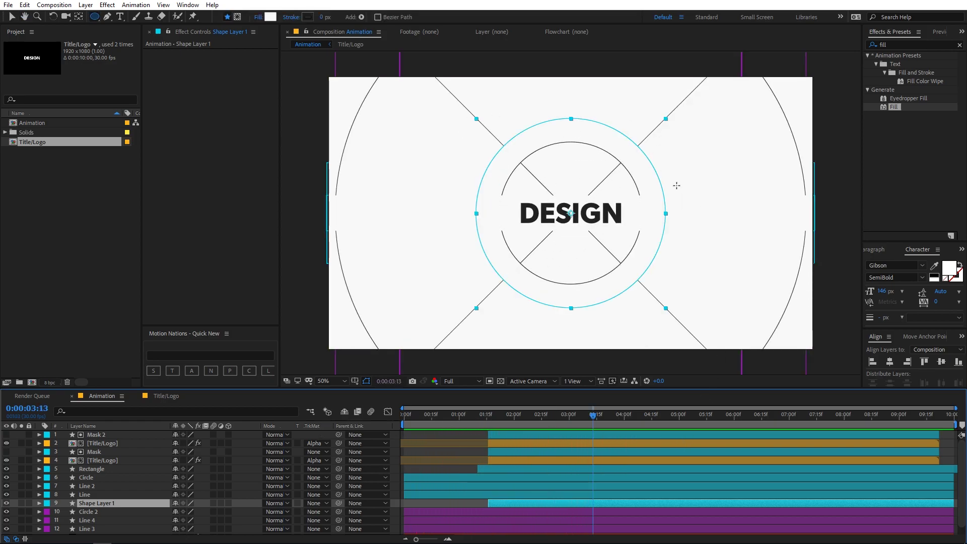
{"action": "key", "text": "F2"}
{"action": "key", "text": "Home"}
{"action": "key", "text": "space"}
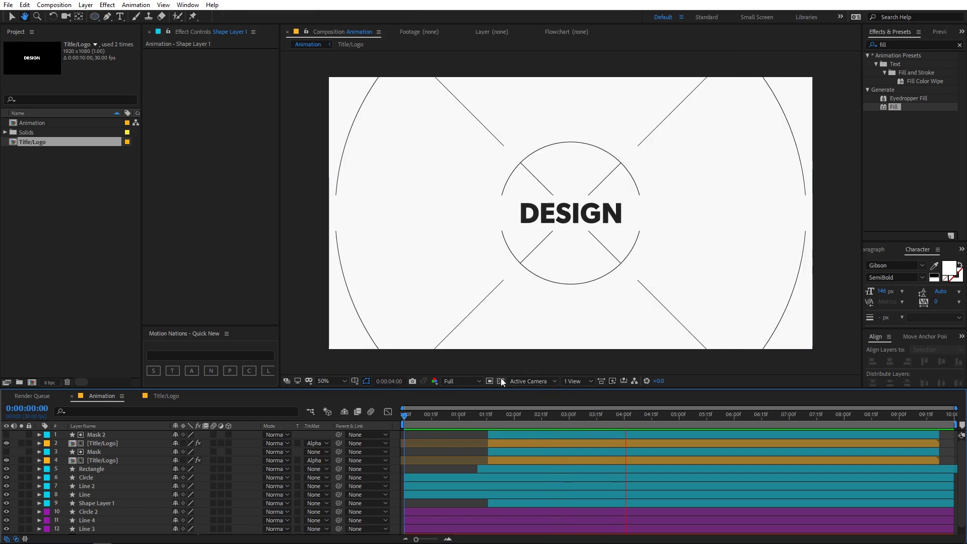
- Create a 1920 x 1080, 30 fps, 10-second composition named Camera and place the Animation composition in it
{"action": "left_click", "coordinate": [49, 155]}
{"action": "left_click", "coordinate": [85, 5]}
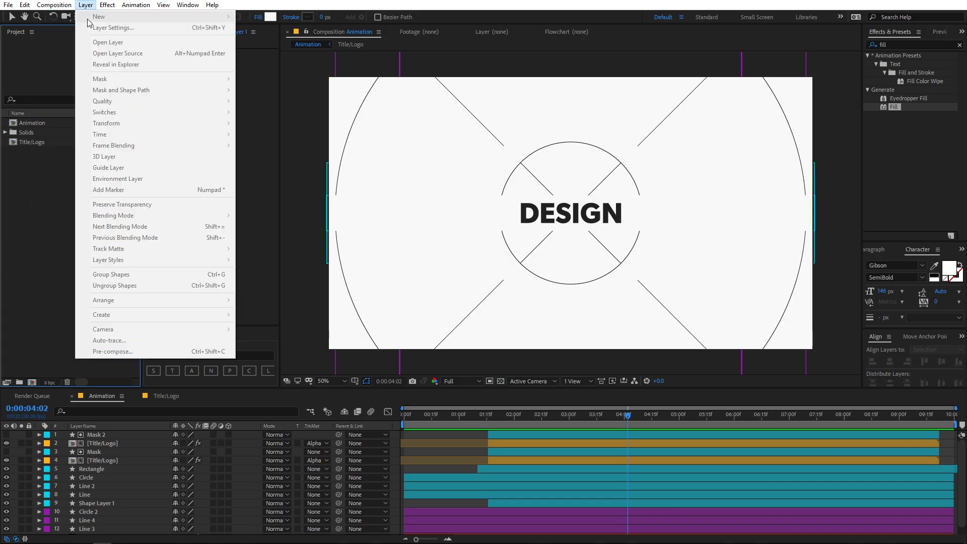
{"action": "left_click", "coordinate": [57, 15]}
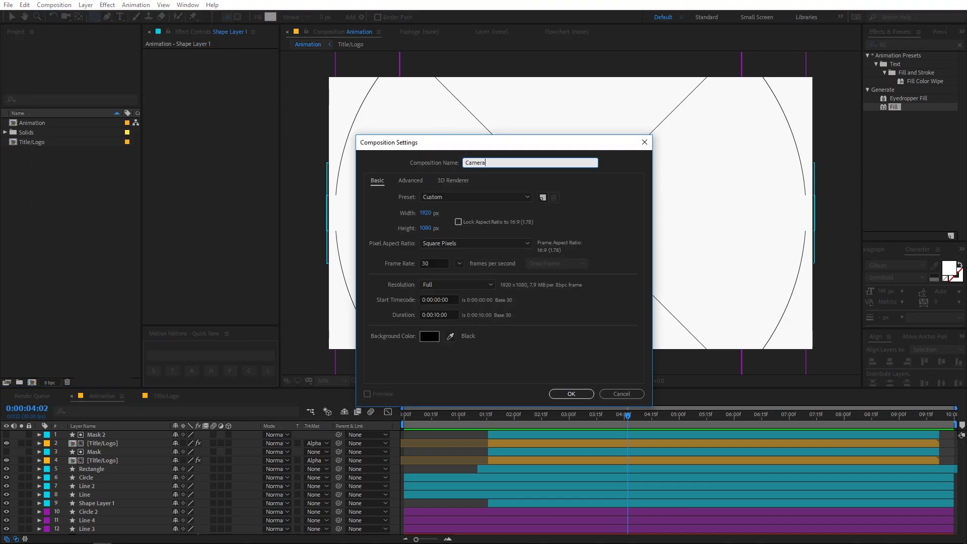
{"action": "key", "text": "Return"}
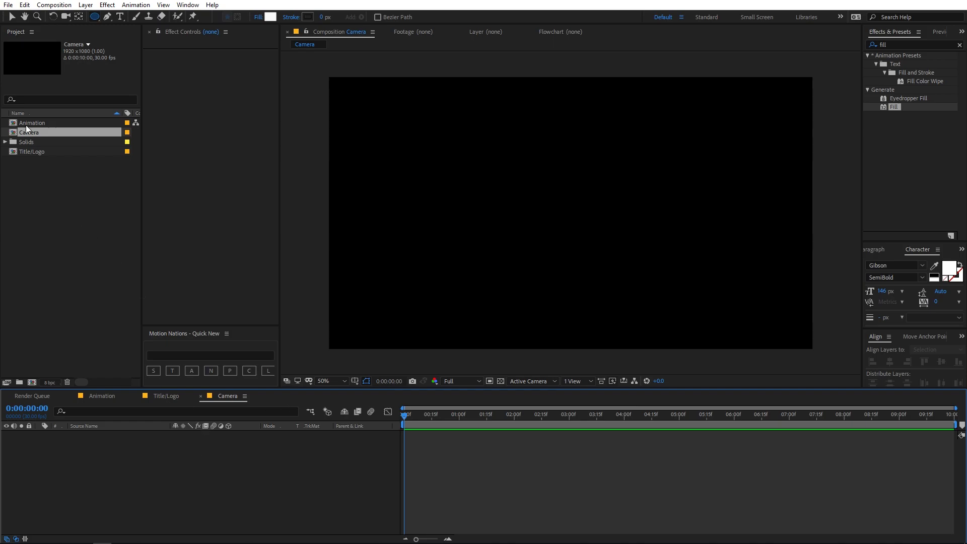
{"action": "left_click_drag", "start_coordinate": [28, 124], "coordinate": [134, 449]}
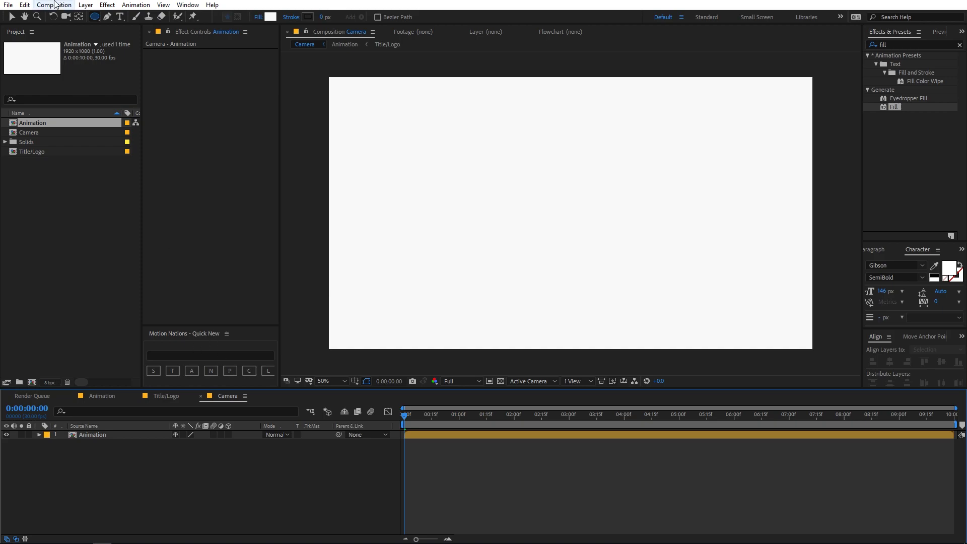
- Add a two-node camera with the 24mm preset to the Camera composition
{"action": "left_click", "coordinate": [86, 4]}
{"action": "mouse_move", "coordinate": [151, 16]}
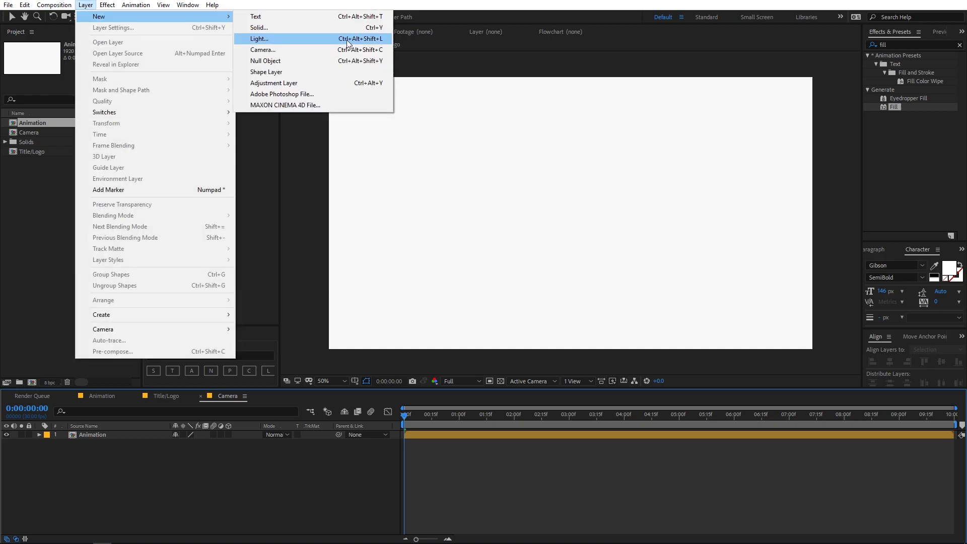
{"action": "left_click", "coordinate": [295, 49]}
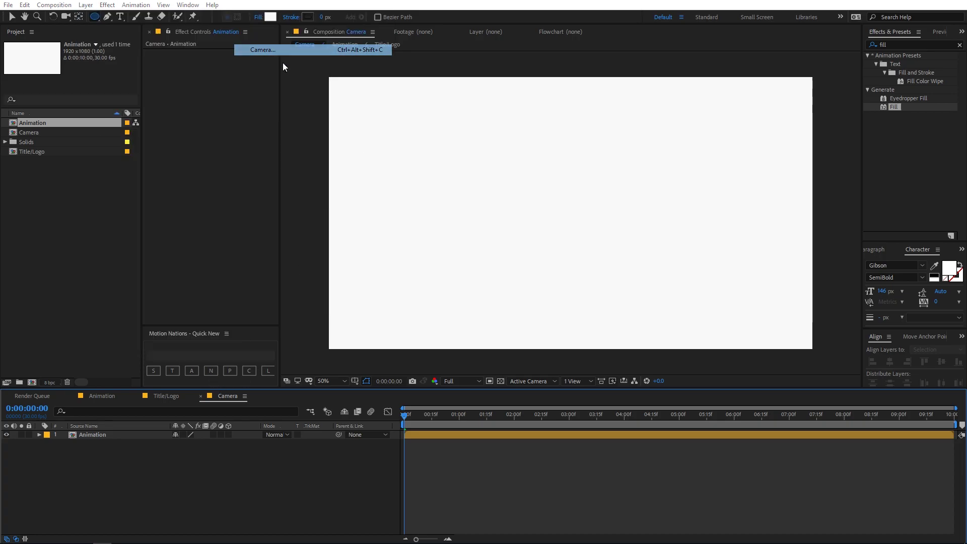
{"action": "left_click", "coordinate": [339, 340]}
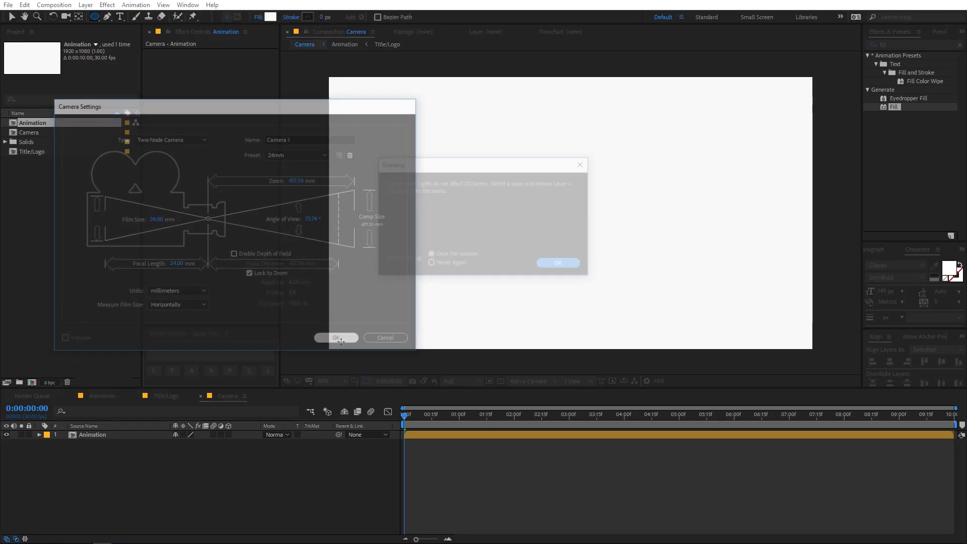
{"action": "left_click", "coordinate": [548, 264]}
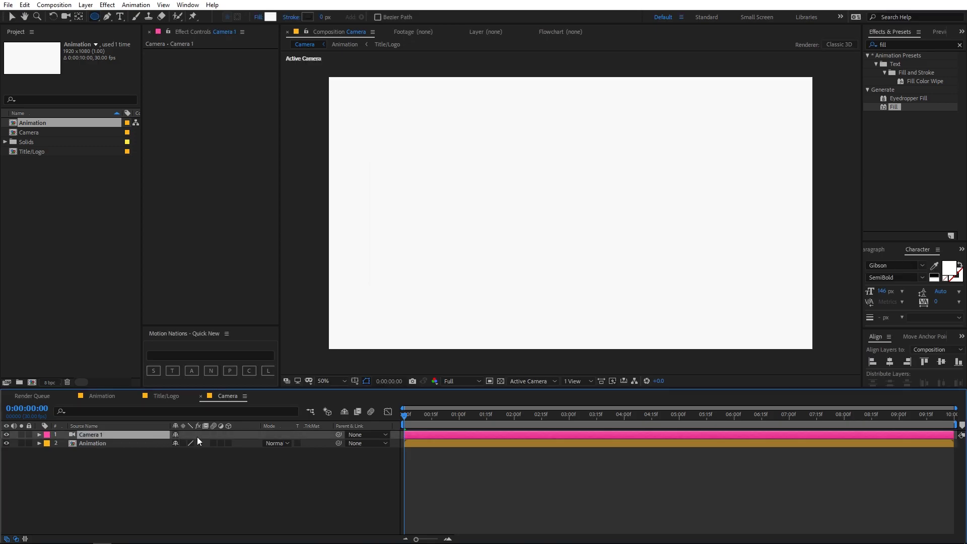
- Make the Animation layer 3D and open its nested composition
{"action": "left_click", "coordinate": [228, 443]}
{"action": "left_click", "coordinate": [91, 443]}
{"action": "double_click", "coordinate": [90, 443]}
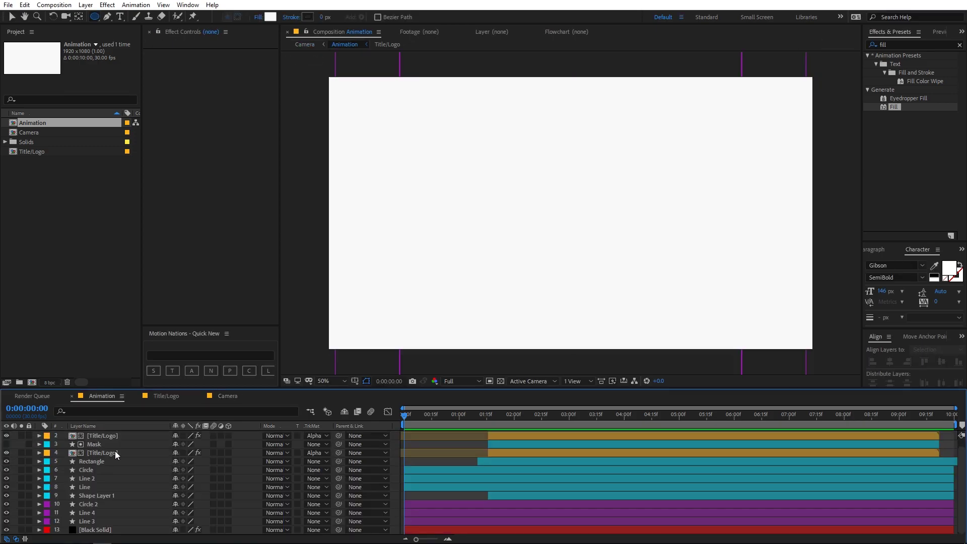
- Make all layers in the Animation composition 3D
{"action": "left_click", "coordinate": [115, 451]}
{"action": "key", "text": "ctrl+a"}
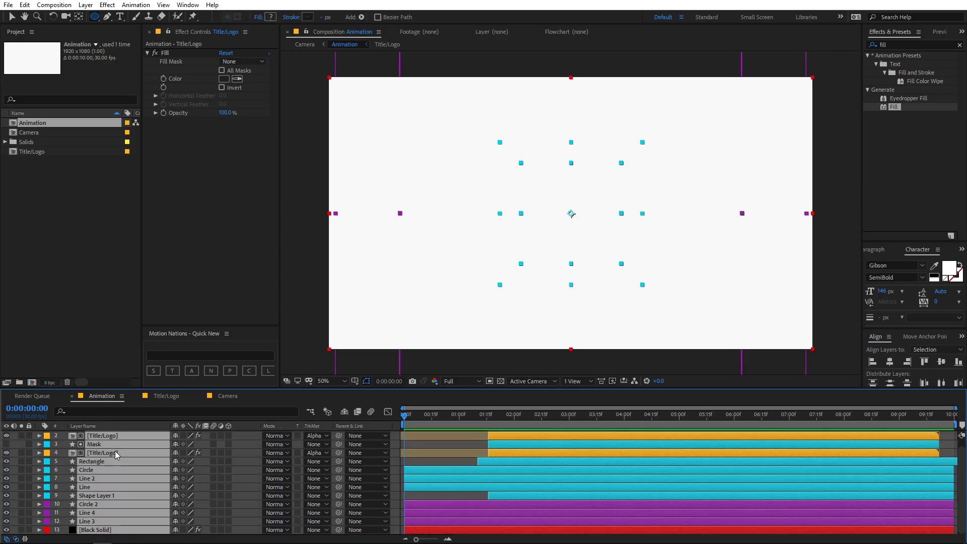
{"action": "left_click", "coordinate": [228, 435]}
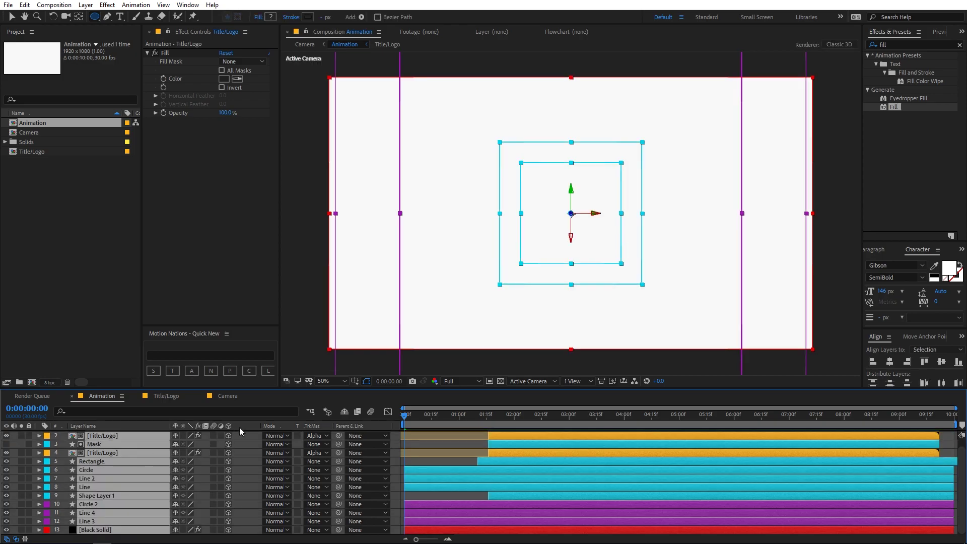
- Enable Collapse Transformations on the Animation layer in the Camera composition and check the frame at 0:00:01:07
{"action": "left_click", "coordinate": [227, 396]}
{"action": "left_click", "coordinate": [123, 443]}
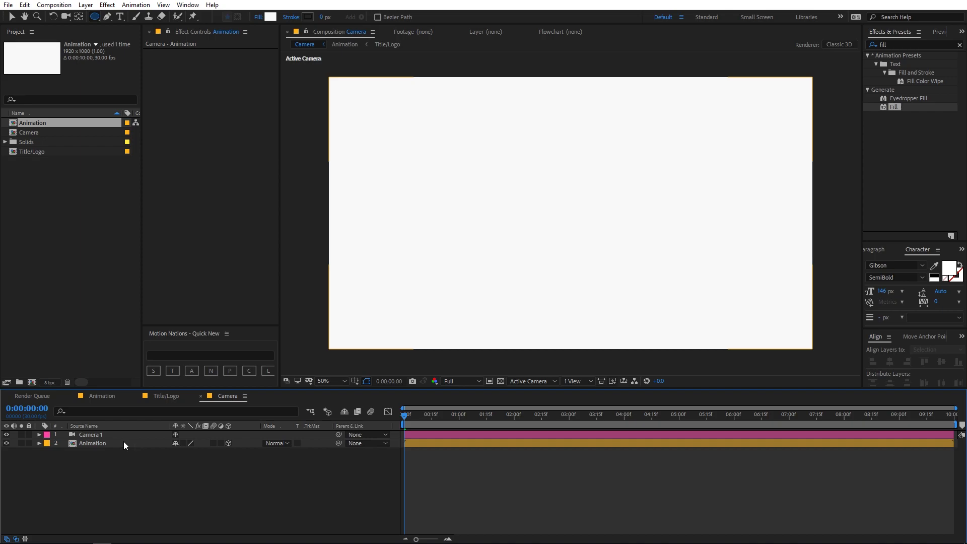
{"action": "left_click", "coordinate": [182, 444]}
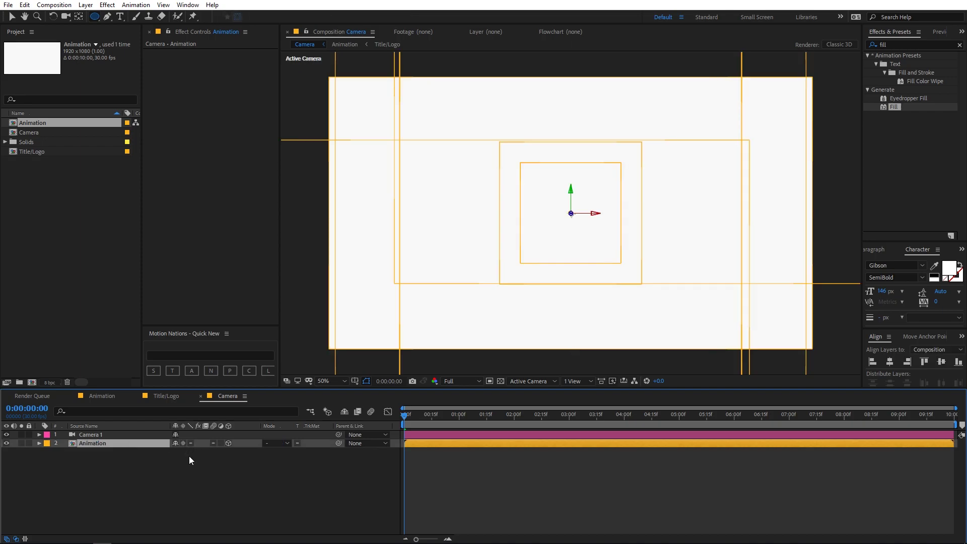
{"action": "left_click", "coordinate": [261, 478]}
{"action": "left_click_drag", "start_coordinate": [416, 419], "coordinate": [476, 414]}
{"action": "left_click", "coordinate": [102, 436]}
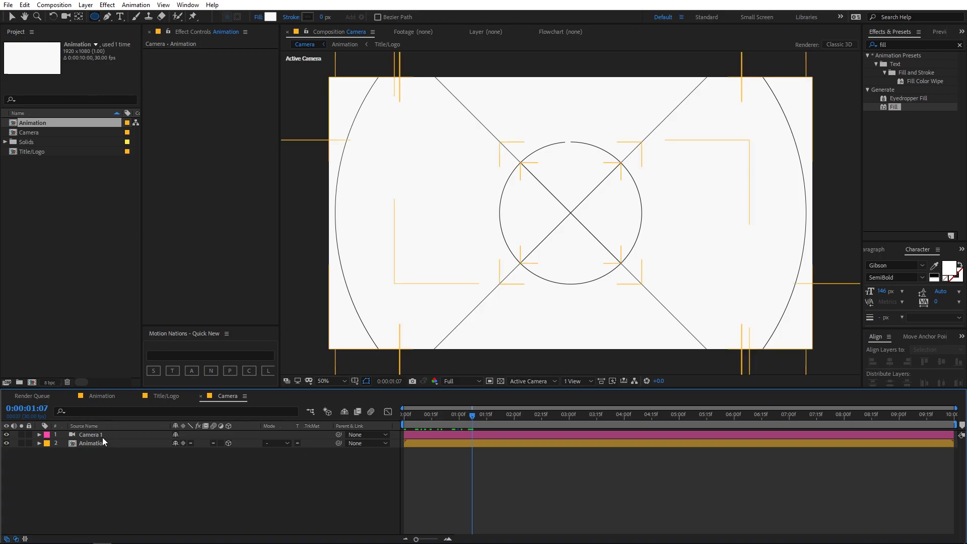
- Move the Black Solid from the Animation composition to the bottom of the Camera composition's layer stack and make it 2D
{"action": "double_click", "coordinate": [104, 443]}
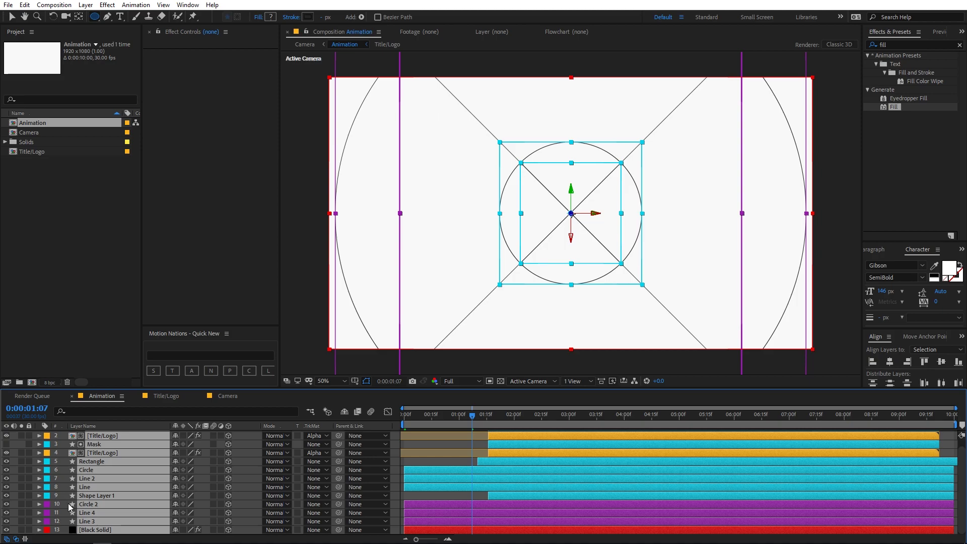
{"action": "left_click", "coordinate": [258, 487]}
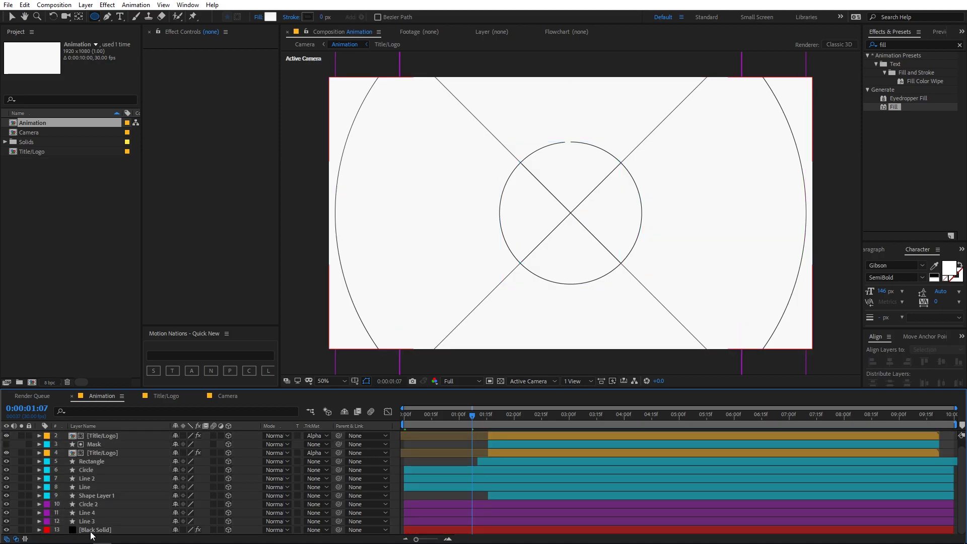
{"action": "left_click", "coordinate": [93, 531]}
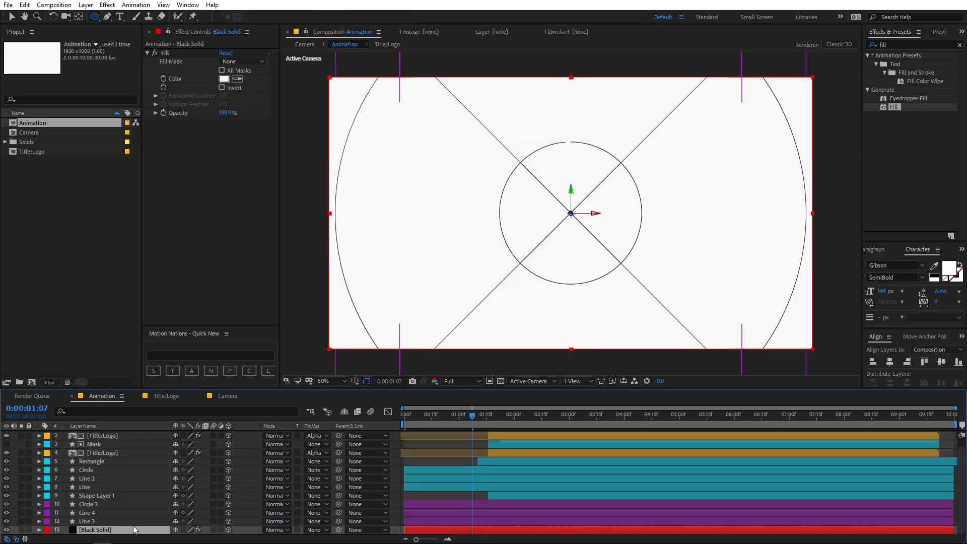
{"action": "left_click", "coordinate": [227, 396]}
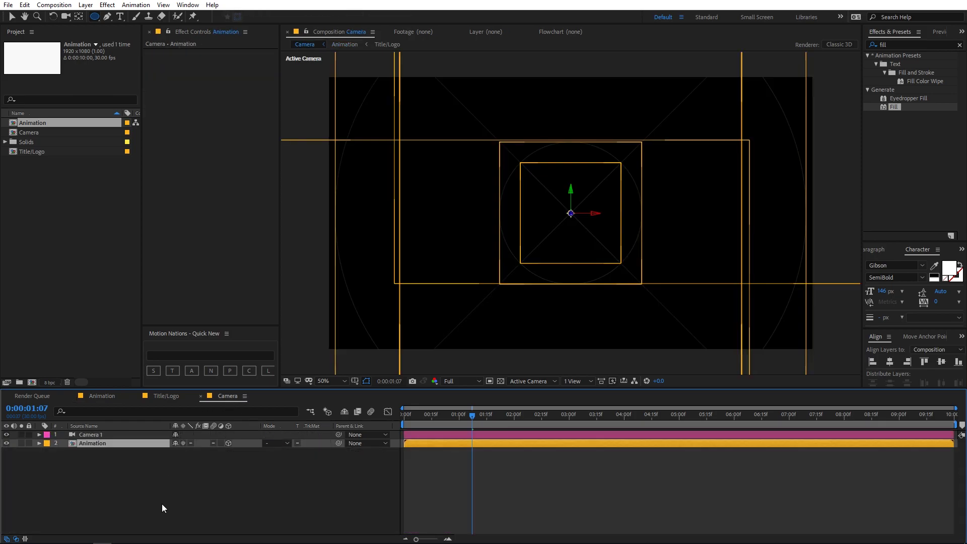
{"action": "key", "text": "ctrl+v"}
{"action": "left_click_drag", "start_coordinate": [118, 438], "coordinate": [141, 485]}
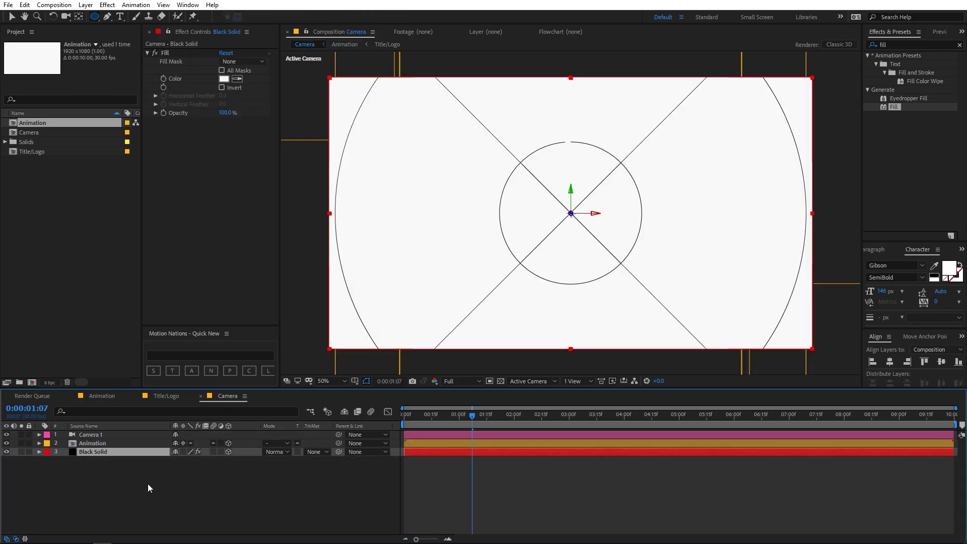
{"action": "left_click", "coordinate": [141, 485]}
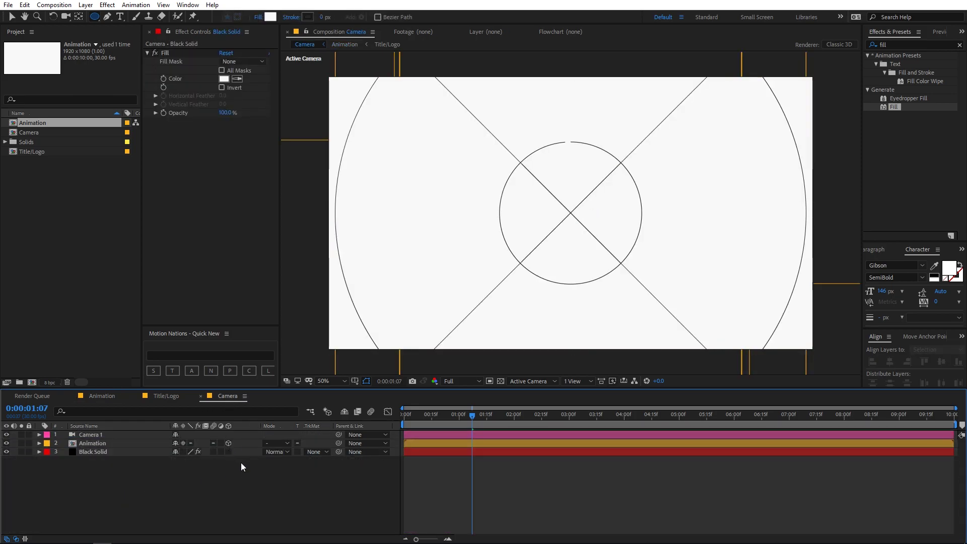
- Keyframe all Transform properties of Camera 1 and shift those keyframes to about 0:00:03:15
{"action": "left_click", "coordinate": [109, 440]}
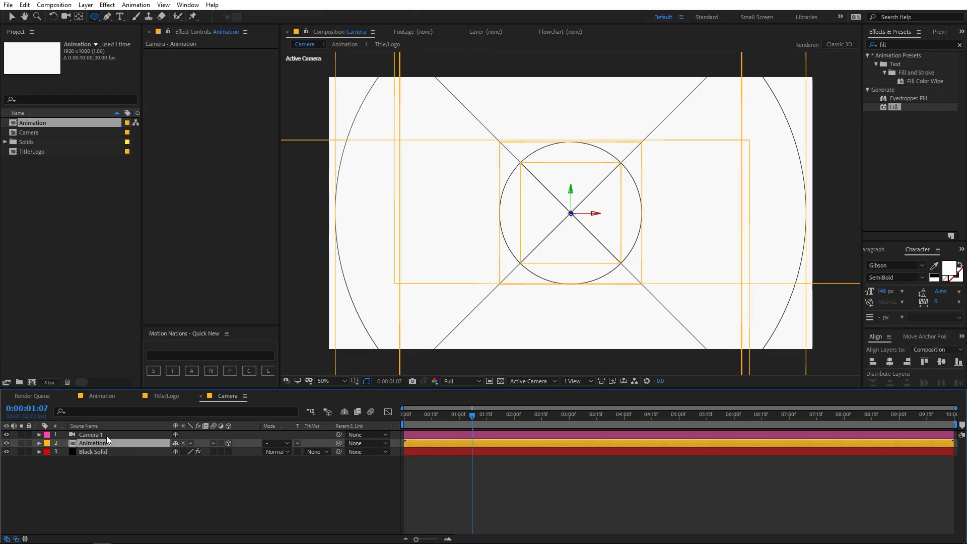
{"action": "left_click", "coordinate": [107, 437]}
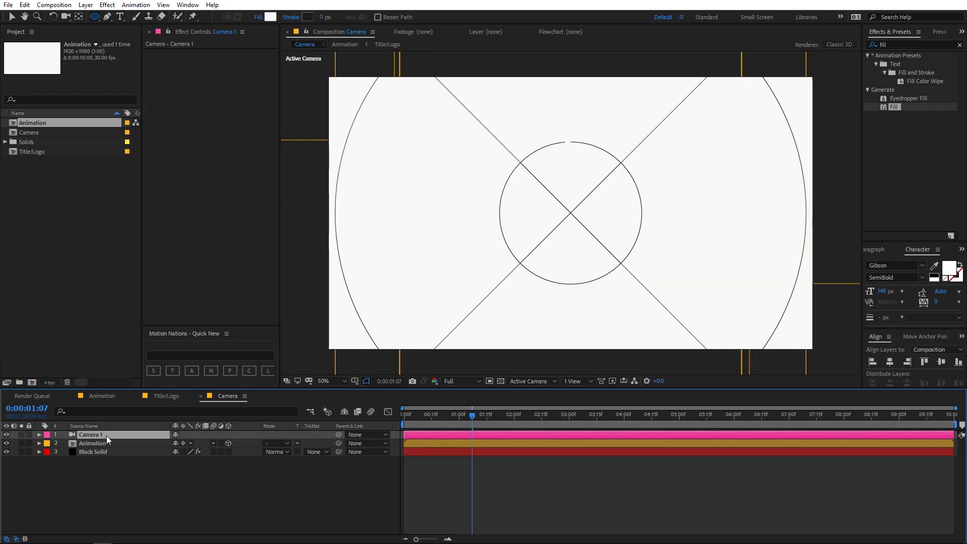
{"action": "left_click", "coordinate": [40, 434]}
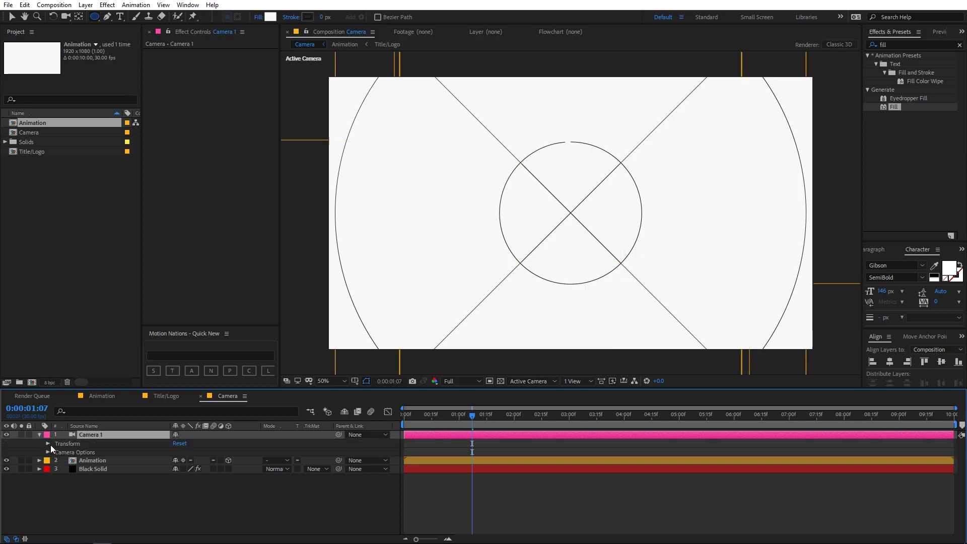
{"action": "left_click", "coordinate": [49, 443]}
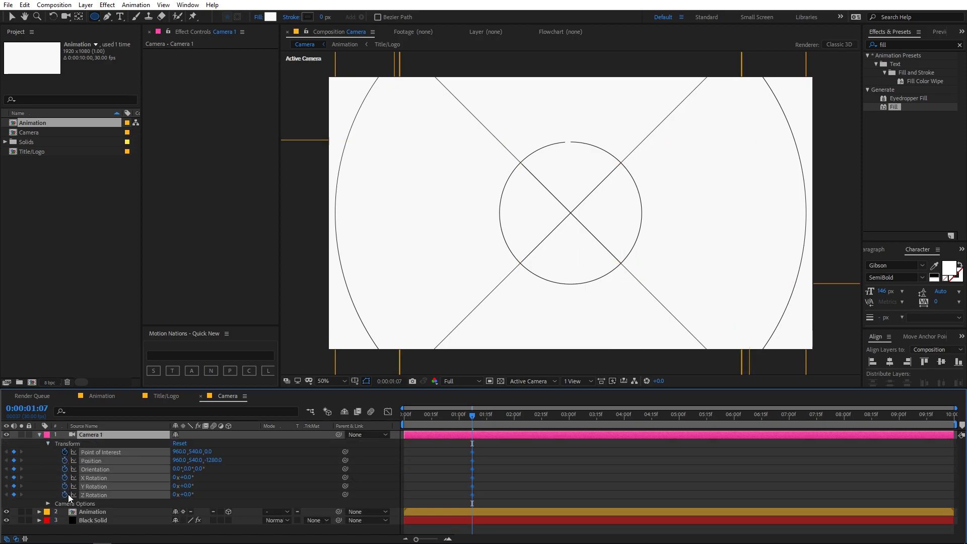
{"action": "left_click_drag", "start_coordinate": [458, 509], "coordinate": [472, 491]}
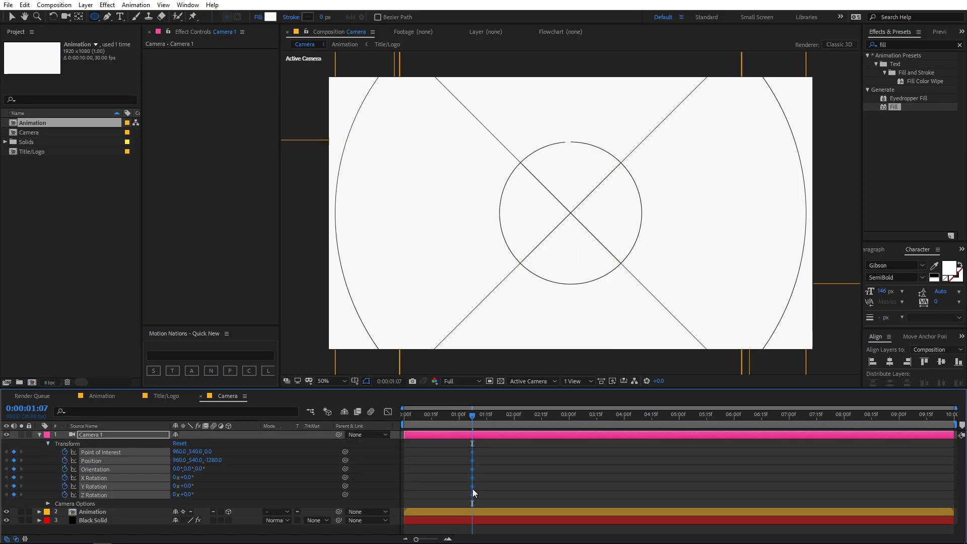
{"action": "left_click_drag", "start_coordinate": [600, 492], "coordinate": [596, 493]}
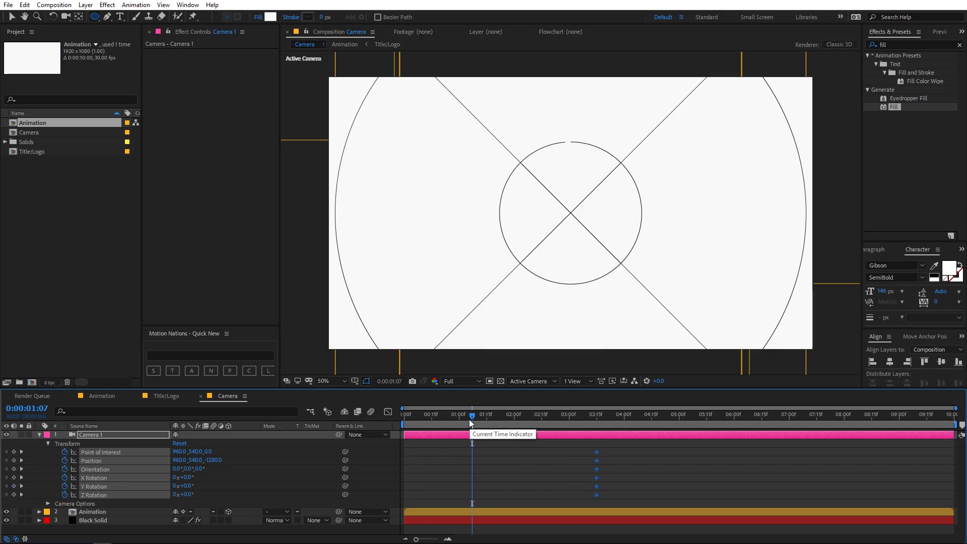
- At 0:00:01:00, orbit the camera and move it closer, to about position 759.2, 1068.7, -805.2, and preview the move
{"action": "left_click", "coordinate": [540, 475]}
{"action": "left_click", "coordinate": [478, 418]}
{"action": "left_click", "coordinate": [459, 428]}
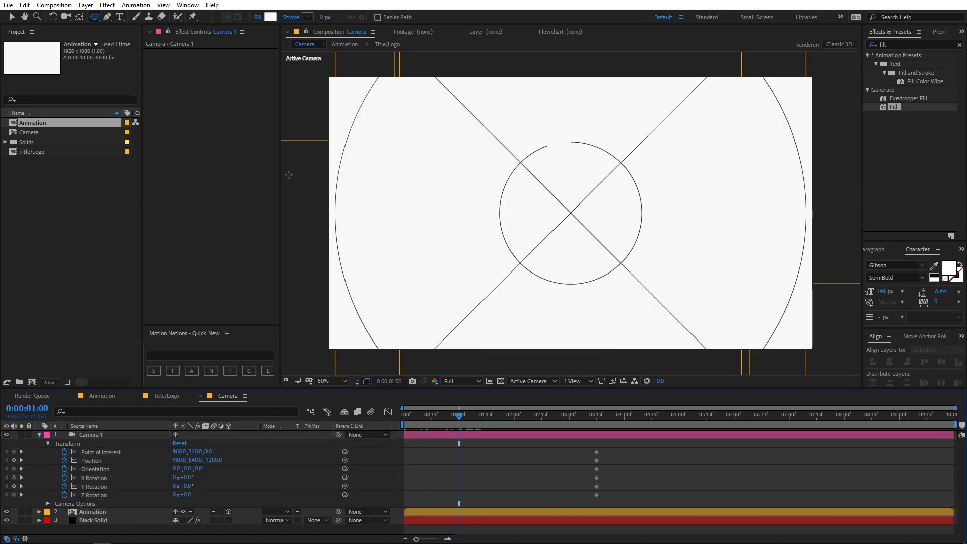
{"action": "left_click_drag", "start_coordinate": [66, 16], "coordinate": [110, 26]}
{"action": "left_click_drag", "start_coordinate": [626, 172], "coordinate": [639, 140]}
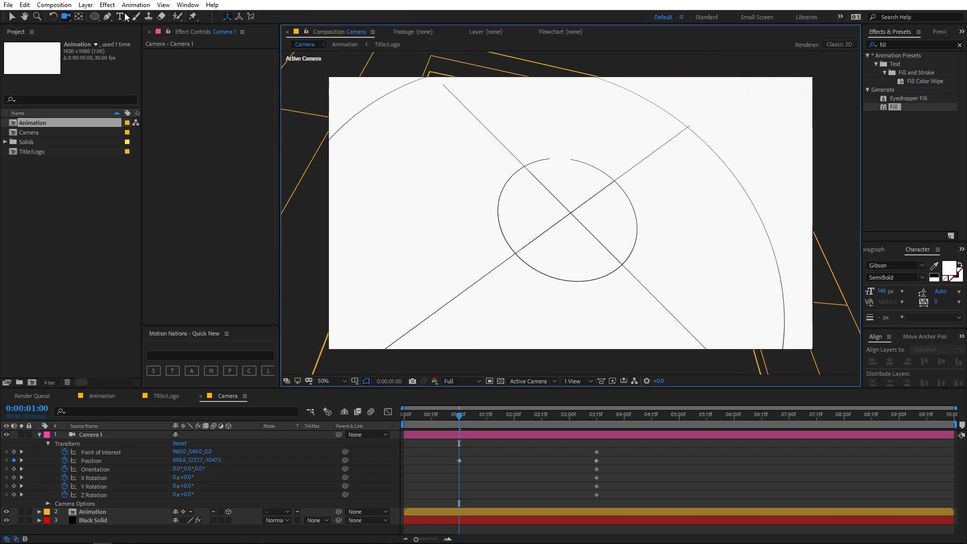
{"action": "left_click_drag", "start_coordinate": [66, 16], "coordinate": [135, 51]}
{"action": "left_click_drag", "start_coordinate": [751, 240], "coordinate": [620, 358]}
{"action": "key", "text": "space"}
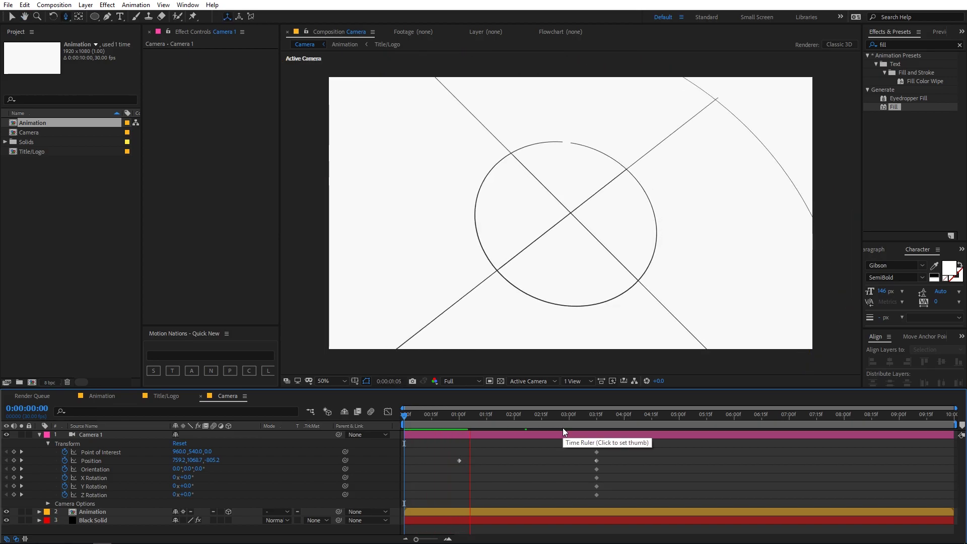
- Apply Easy Ease to both of Camera 1's Position keyframes
{"action": "left_click_drag", "start_coordinate": [497, 417], "coordinate": [447, 458]}
{"action": "left_click_drag", "start_coordinate": [616, 455], "coordinate": [451, 462]}
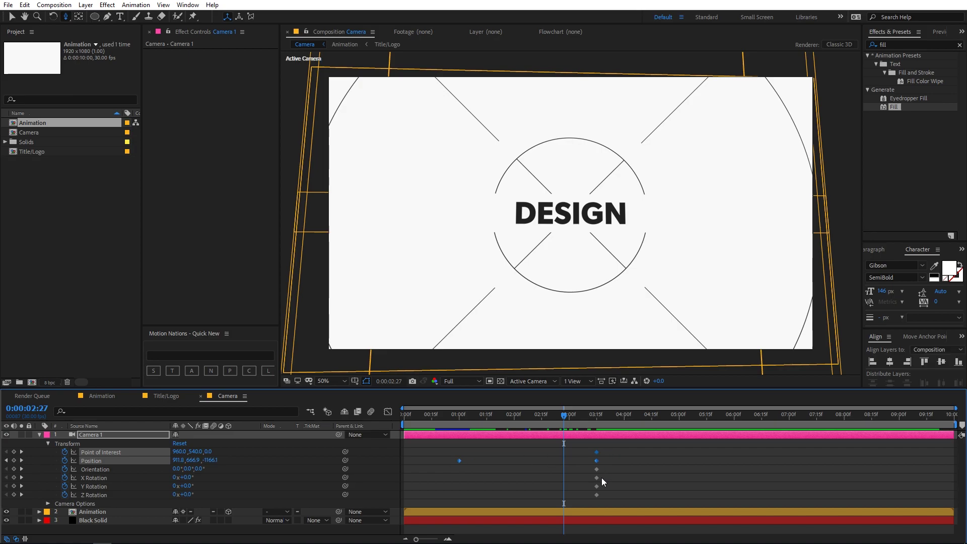
{"action": "left_click_drag", "start_coordinate": [613, 458], "coordinate": [446, 463]}
{"action": "key", "text": "F9"}
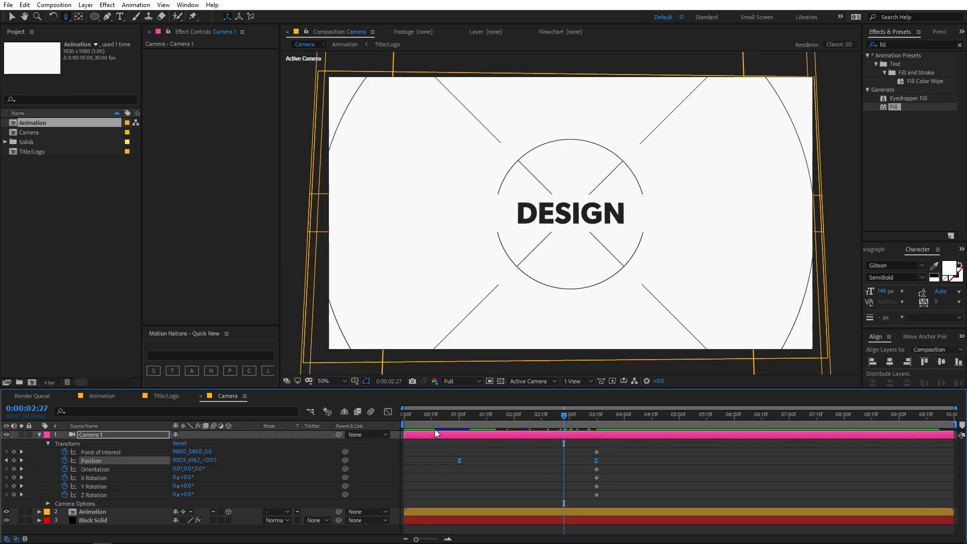
- Reshape the camera Position speed graph into a sharp early peak with a long ease-out, and preview it
{"action": "left_click", "coordinate": [388, 411]}
{"action": "left_click_drag", "start_coordinate": [674, 489], "coordinate": [428, 516]}
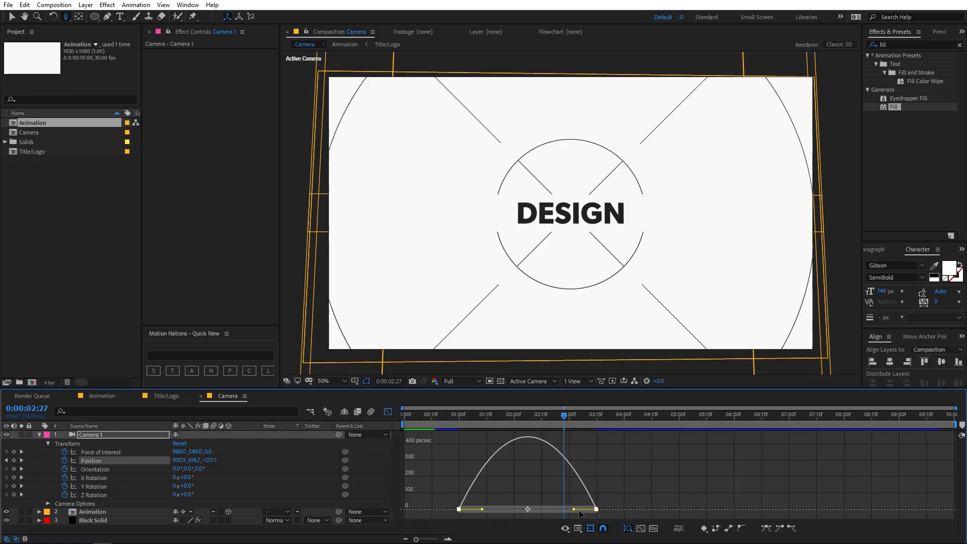
{"action": "left_click_drag", "start_coordinate": [575, 509], "coordinate": [551, 510]}
{"action": "left_click_drag", "start_coordinate": [497, 488], "coordinate": [531, 513]}
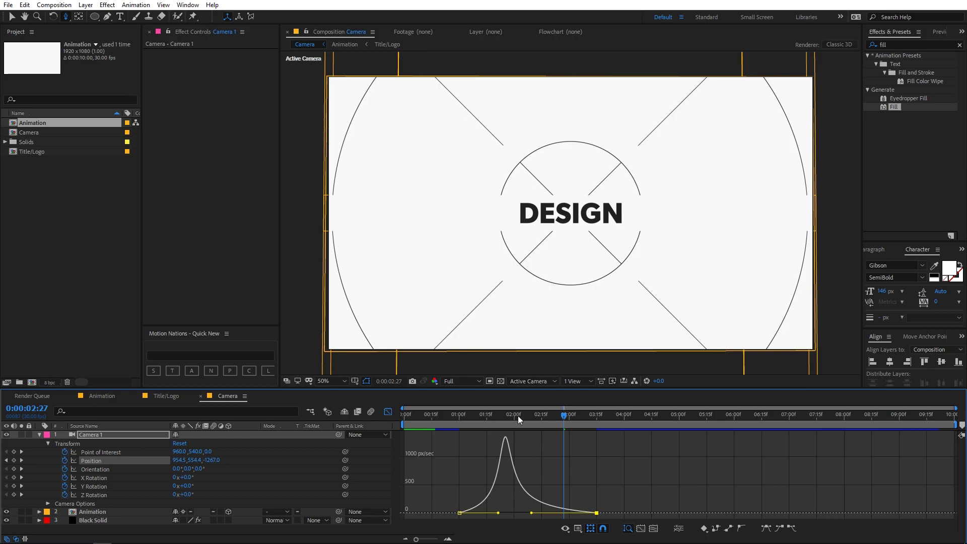
{"action": "key", "text": "space"}
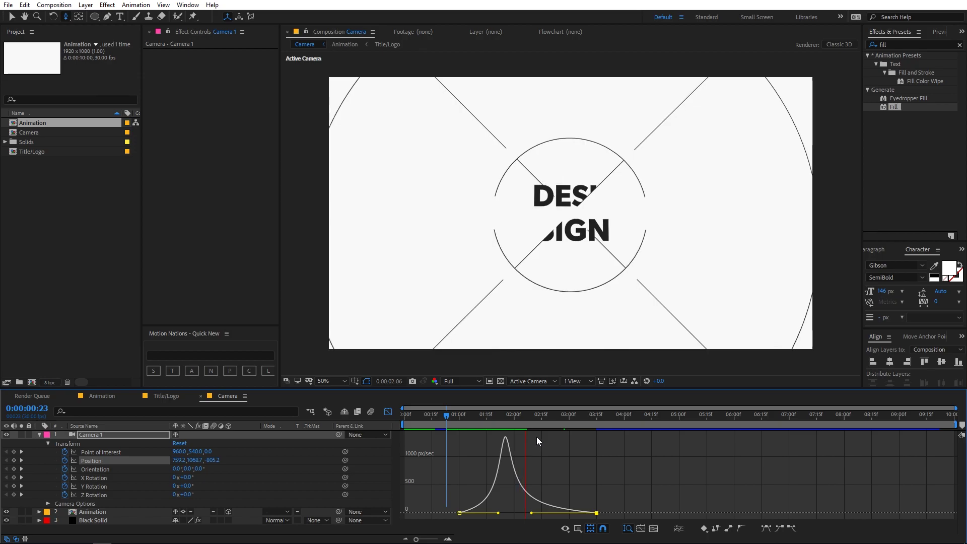
- Shift the camera's Position keyframes to start at 0:00:00:00 and delete the keyframes of all its other Transform properties
{"action": "left_click", "coordinate": [387, 412]}
{"action": "left_click", "coordinate": [573, 414]}
{"action": "left_click_drag", "start_coordinate": [636, 464], "coordinate": [407, 461]}
{"action": "left_click", "coordinate": [554, 458]}
{"action": "left_click_drag", "start_coordinate": [609, 442], "coordinate": [595, 497]}
{"action": "key", "text": "Delete"}
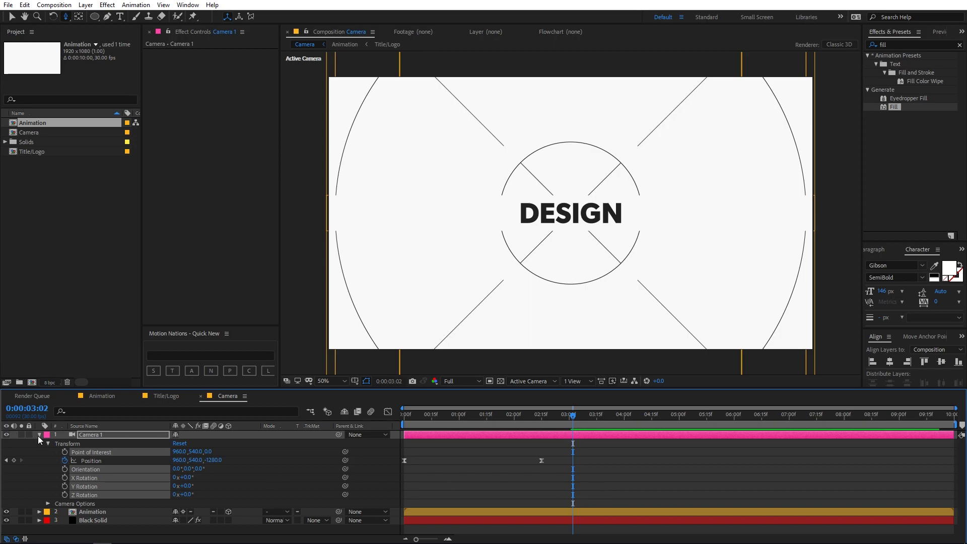
- Preview the camera move from the start with Camera 1's properties collapsed
{"action": "left_click", "coordinate": [38, 436]}
{"action": "key", "text": "Home"}
{"action": "key", "text": "space"}
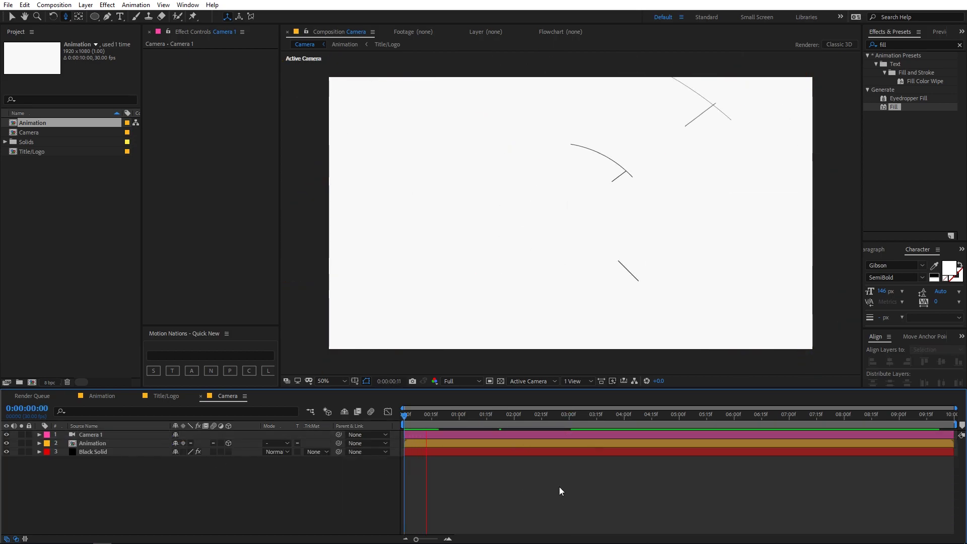
{"action": "key", "text": "space"}
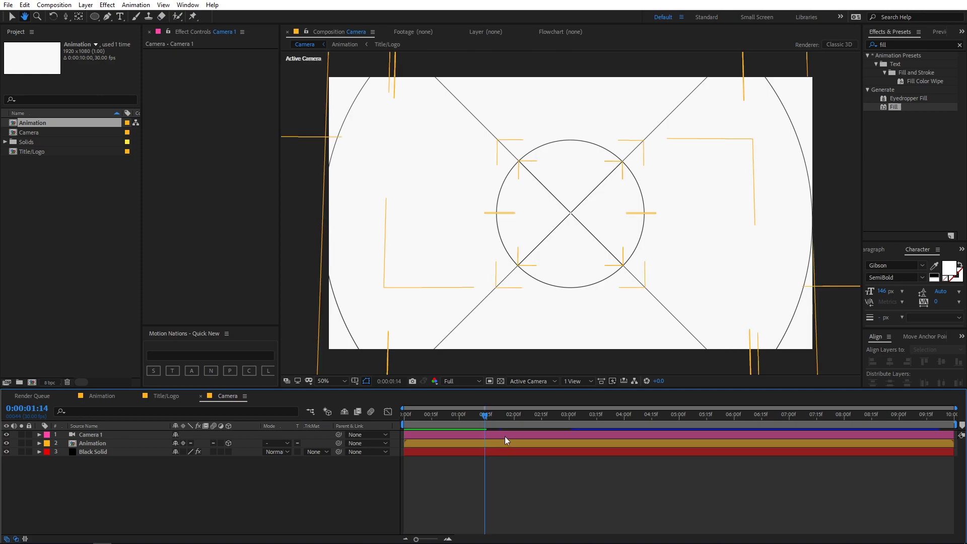
- Move Camera 1's last Position keyframe to about 0:00:03:15 and preview the slower move from the start
{"action": "left_click", "coordinate": [504, 434]}
{"action": "key", "text": "u"}
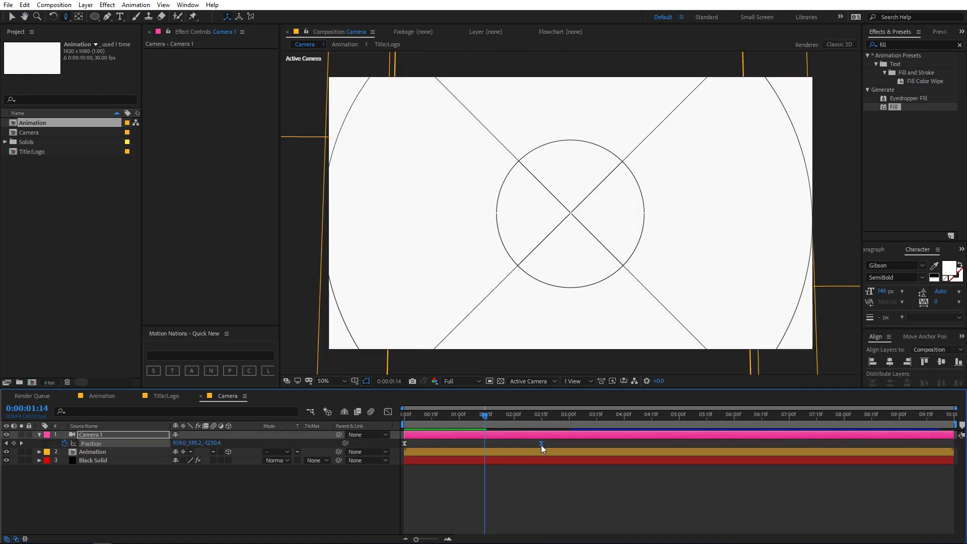
{"action": "left_click_drag", "start_coordinate": [542, 443], "coordinate": [594, 444]}
{"action": "key", "text": "Home"}
{"action": "key", "text": "space"}
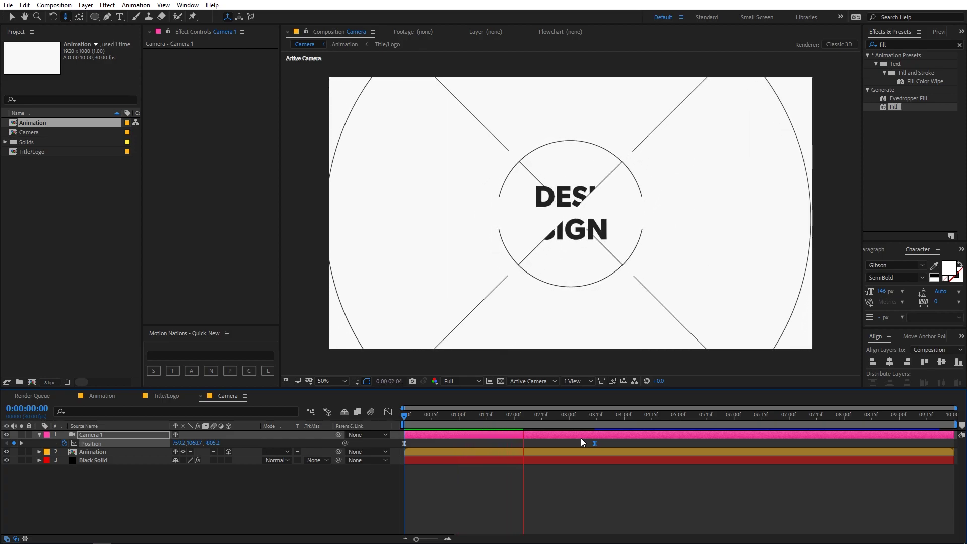
{"action": "left_click_drag", "start_coordinate": [476, 418], "coordinate": [377, 426]}
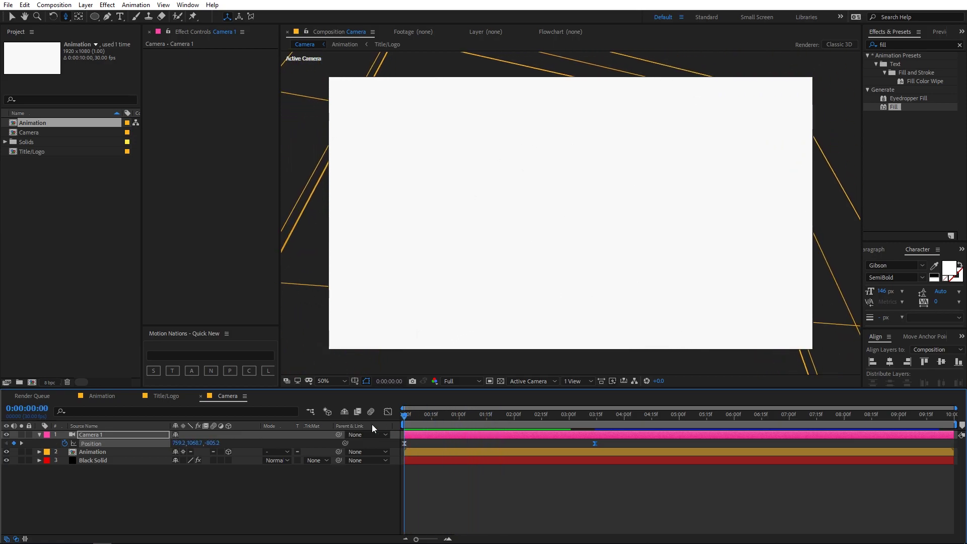
- Turn on Depth of Field in Camera 1's options and go to the frame at 0:00:00:29
{"action": "left_click", "coordinate": [97, 434]}
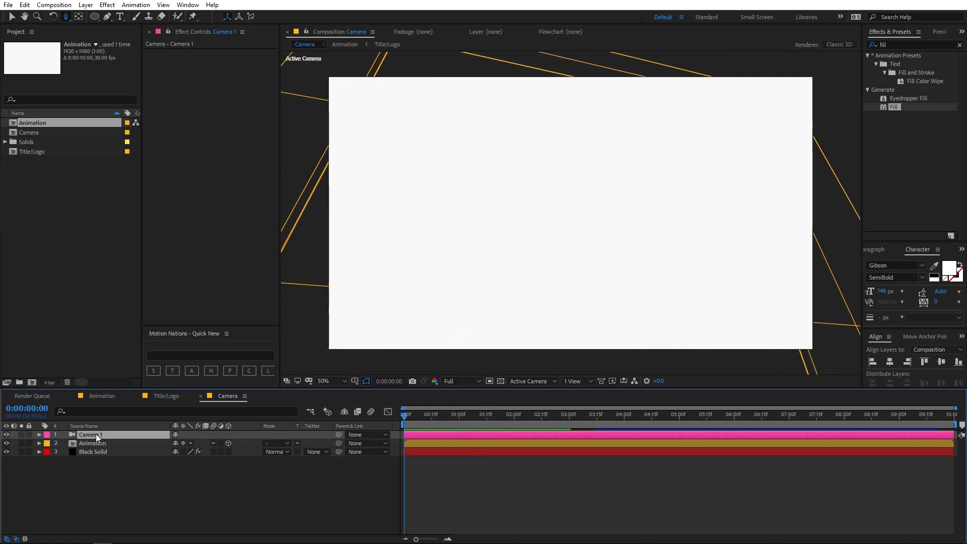
{"action": "key", "text": "a"}
{"action": "key", "text": "a"}
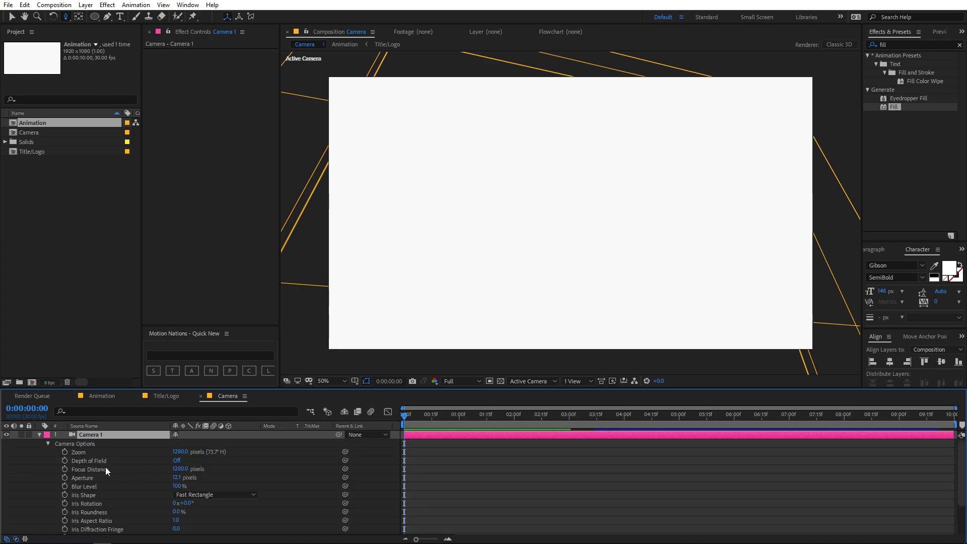
{"action": "left_click", "coordinate": [179, 460]}
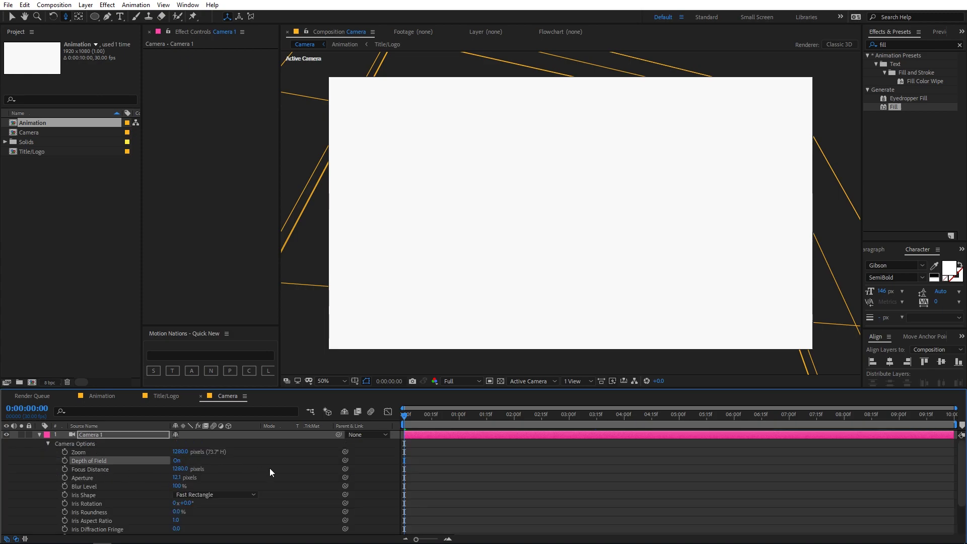
{"action": "left_click_drag", "start_coordinate": [423, 415], "coordinate": [458, 416]}
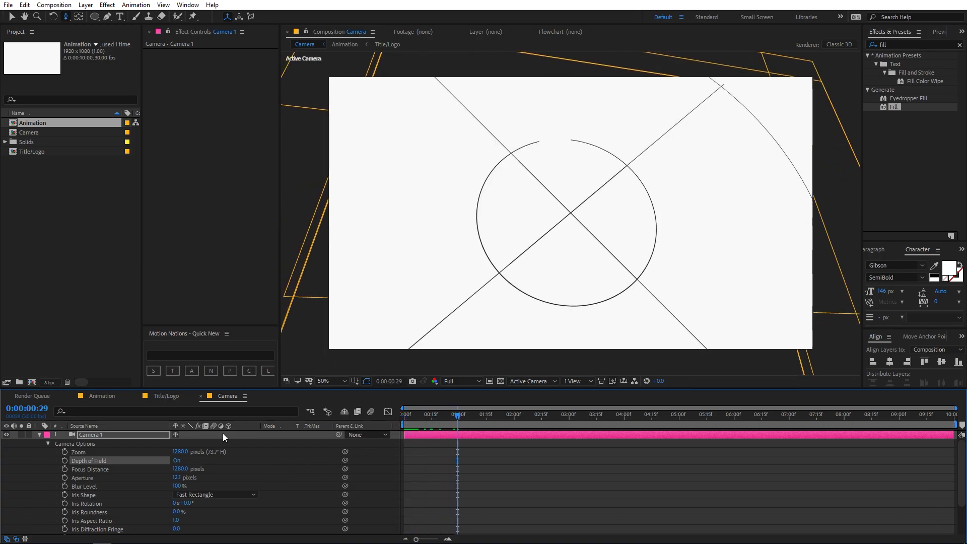
- Set Camera 1's Aperture to 200 pixels, and raise it further to 300 pixels for a stronger blur
{"action": "left_click", "coordinate": [178, 477]}
{"action": "type", "text": "20"}
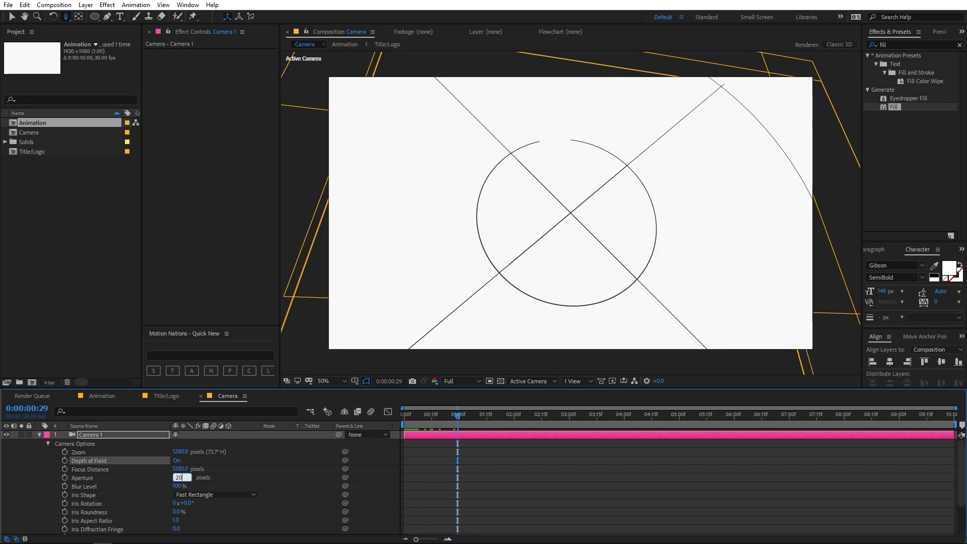
{"action": "type", "text": "0"}
{"action": "key", "text": "Return"}
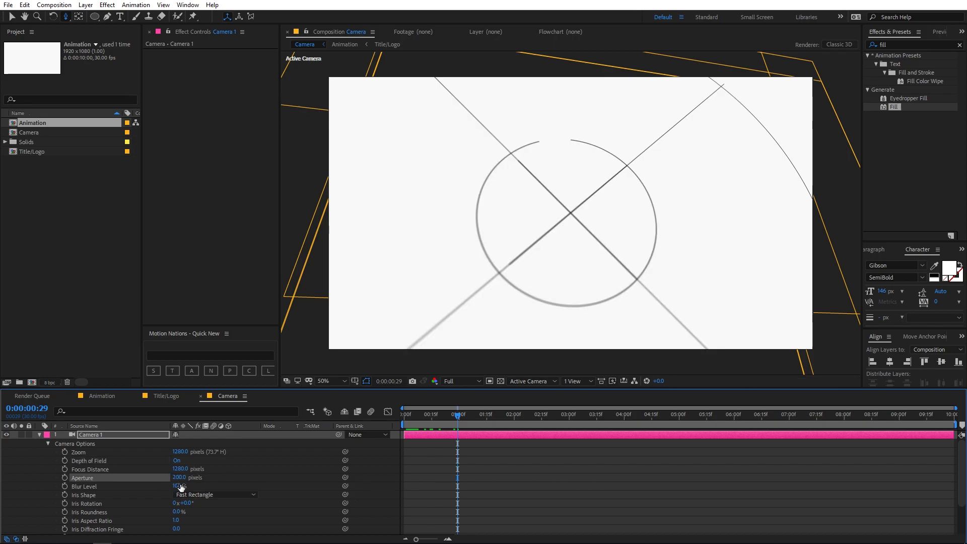
{"action": "key", "text": "Return"}
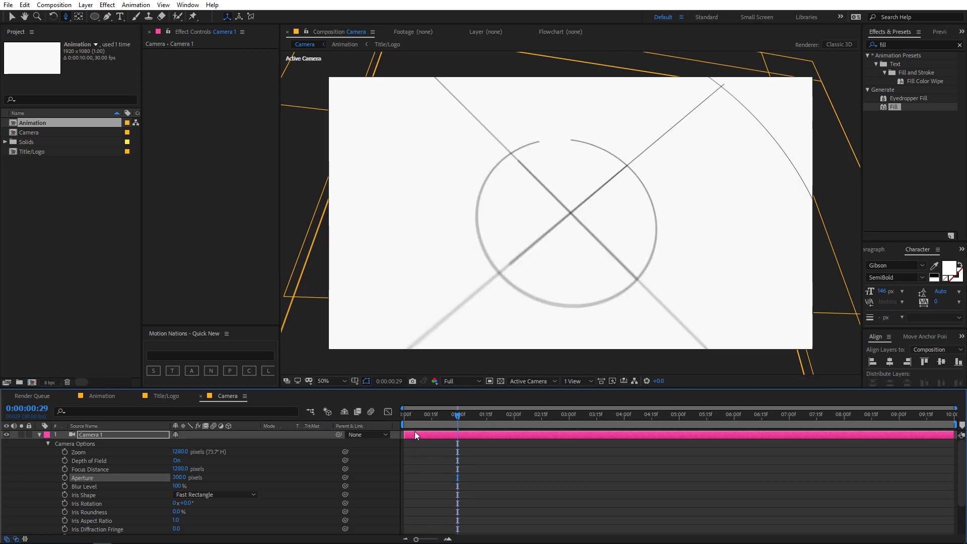
- Set Camera 1's Focus Distance to 1000 pixels and check the sharpness of the circle and lines up close
{"action": "left_click", "coordinate": [111, 469]}
{"action": "key", "text": "v"}
{"action": "left_click_drag", "start_coordinate": [180, 473], "coordinate": [149, 471]}
{"action": "scroll", "coordinate": [566, 220], "scroll_direction": "up", "scroll_amount": 2}
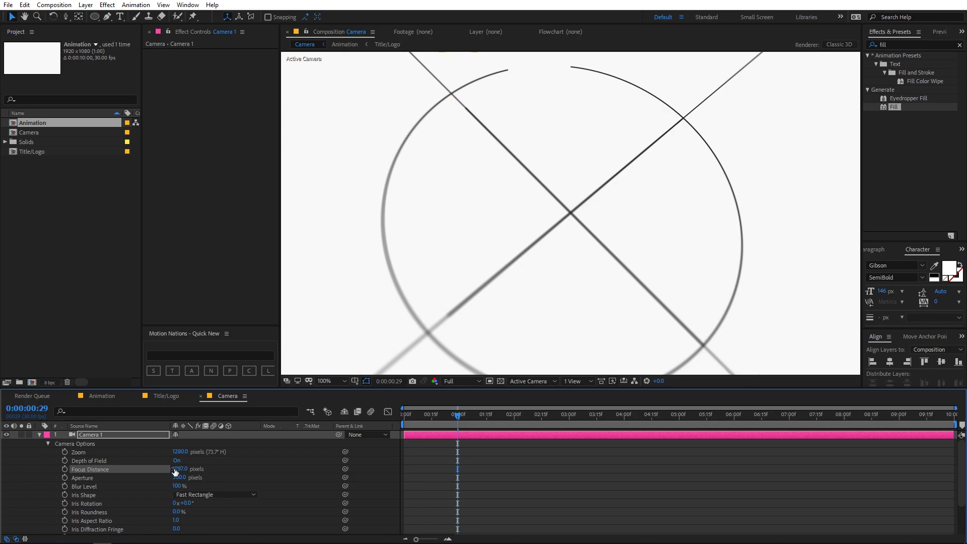
{"action": "key", "text": "comma"}
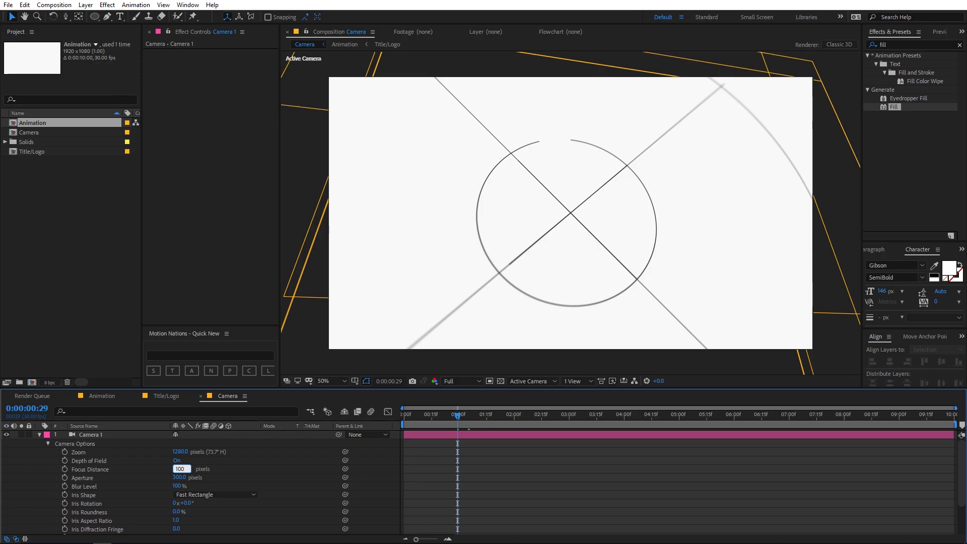
{"action": "type", "text": "0"}
{"action": "key", "text": "Return"}
{"action": "key", "text": "period"}
{"action": "key", "text": "period"}
{"action": "key", "text": "comma"}
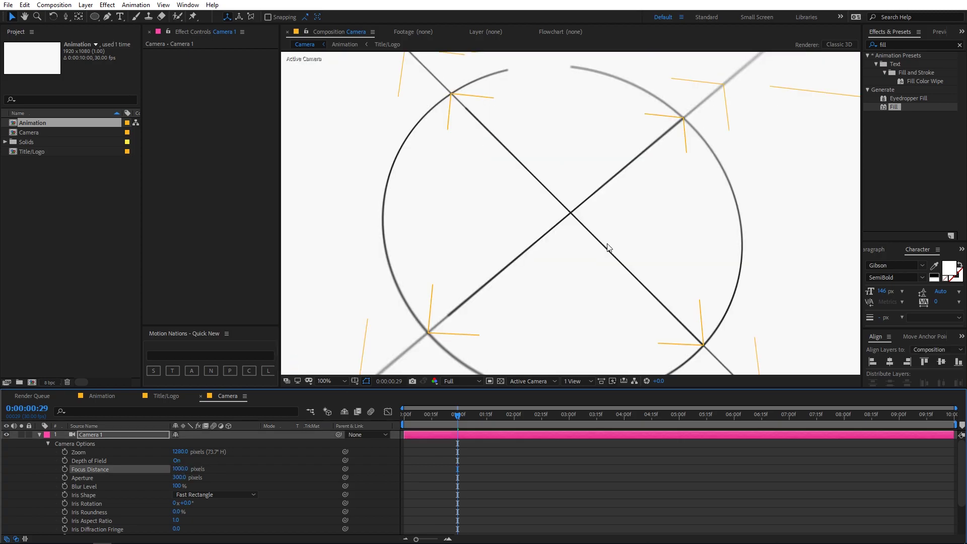
{"action": "key", "text": "comma"}
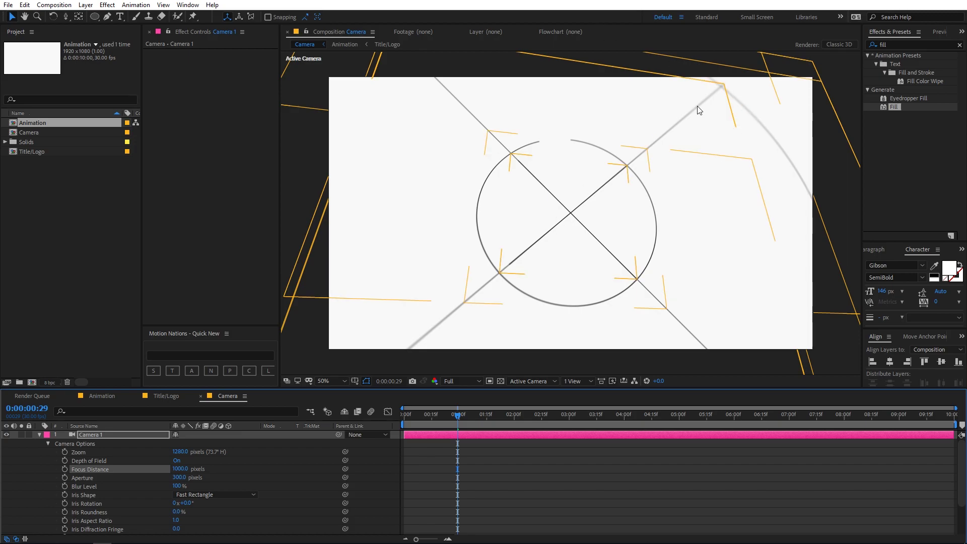
- Keyframe Focus Distance at 1000 pixels on 0:00:00:29 and at 1300 pixels on 0:00:03:05, where the DESIGN title is revealed
{"action": "key", "text": "F2"}
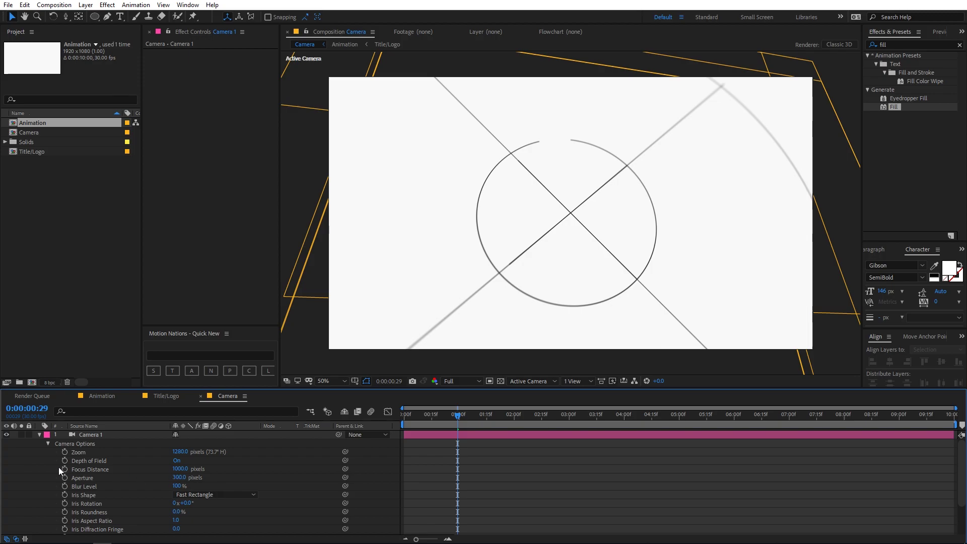
{"action": "left_click", "coordinate": [64, 469]}
{"action": "left_click_drag", "start_coordinate": [446, 414], "coordinate": [580, 416]}
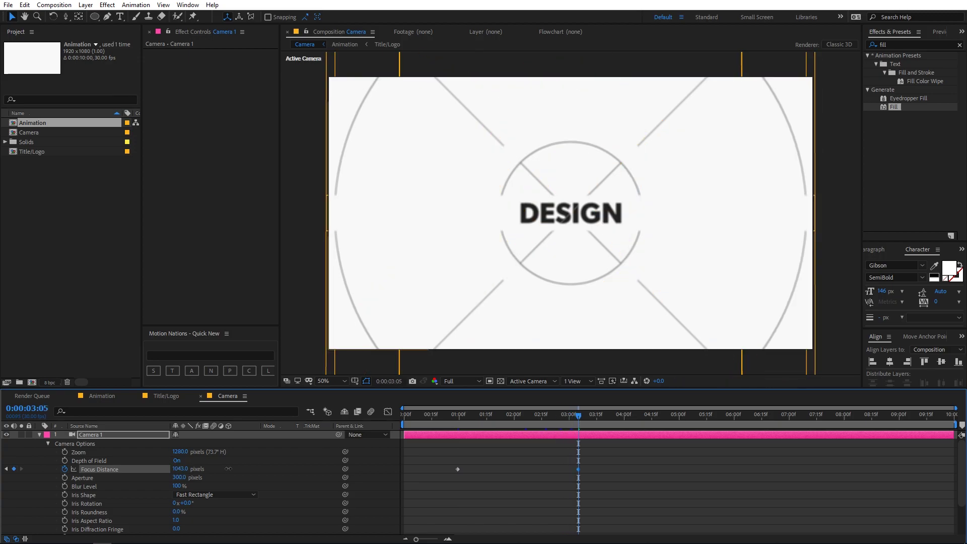
{"action": "scroll", "coordinate": [564, 237], "scroll_direction": "up", "scroll_amount": 4}
{"action": "mouse_move", "coordinate": [224, 468]}
{"action": "left_mouse_down"}
{"action": "mouse_move", "coordinate": [254, 468]}
{"action": "mouse_move", "coordinate": [220, 467]}
{"action": "left_mouse_up"}
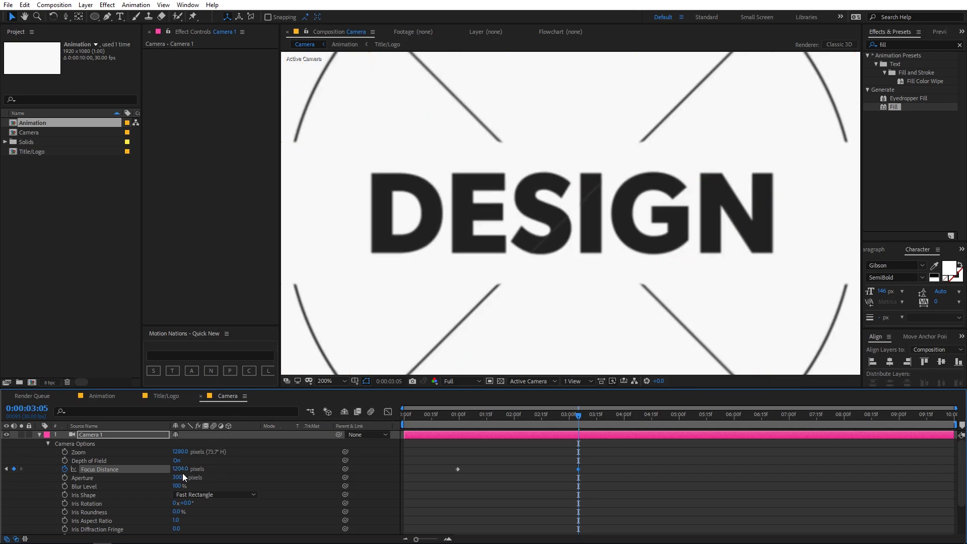
{"action": "type", "text": "0"}
{"action": "key", "text": "Return"}
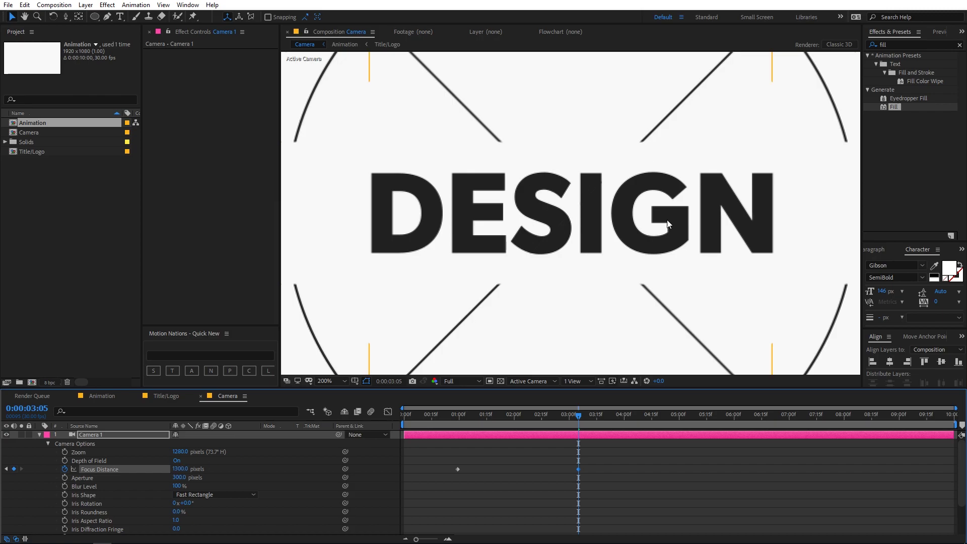
- Try 1400 and 1350 pixels for the Focus Distance at 0:00:03:05, and return it to 1300 pixels
{"action": "left_click_drag", "start_coordinate": [173, 469], "coordinate": [184, 471]}
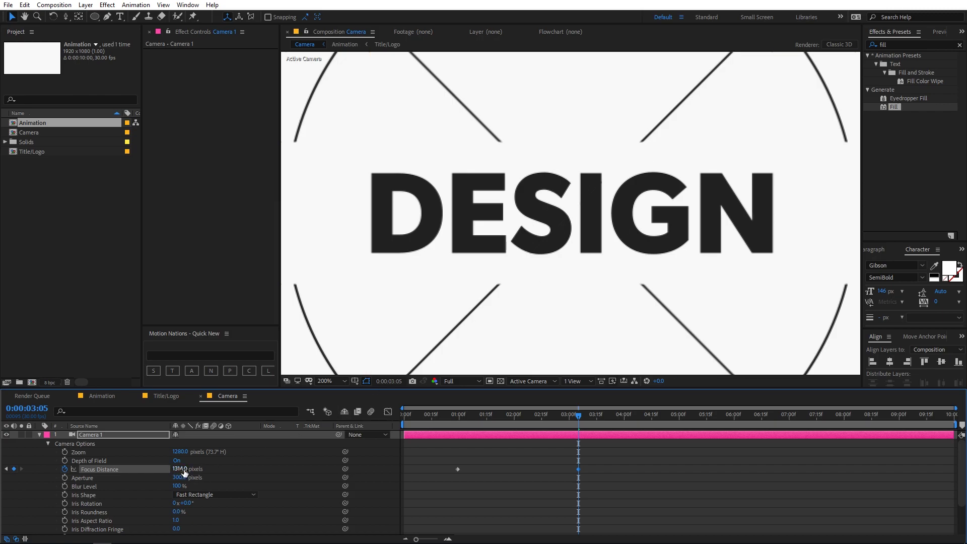
{"action": "left_click", "coordinate": [182, 469]}
{"action": "type", "text": "1400"}
{"action": "key", "text": "Return"}
{"action": "left_click", "coordinate": [182, 469]}
{"action": "type", "text": "1350"}
{"action": "key", "text": "Return"}
{"action": "left_click", "coordinate": [181, 469]}
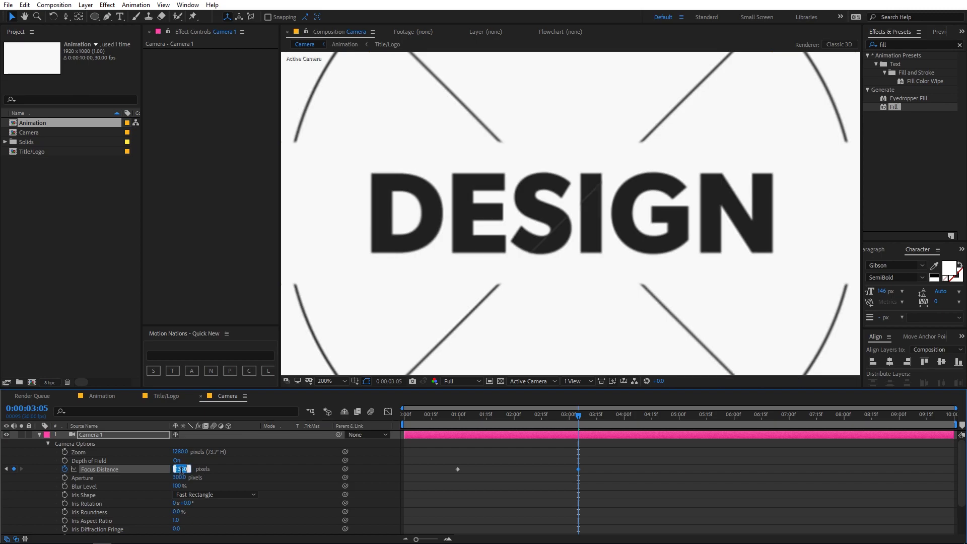
{"action": "type", "text": "1300"}
{"action": "key", "text": "Return"}
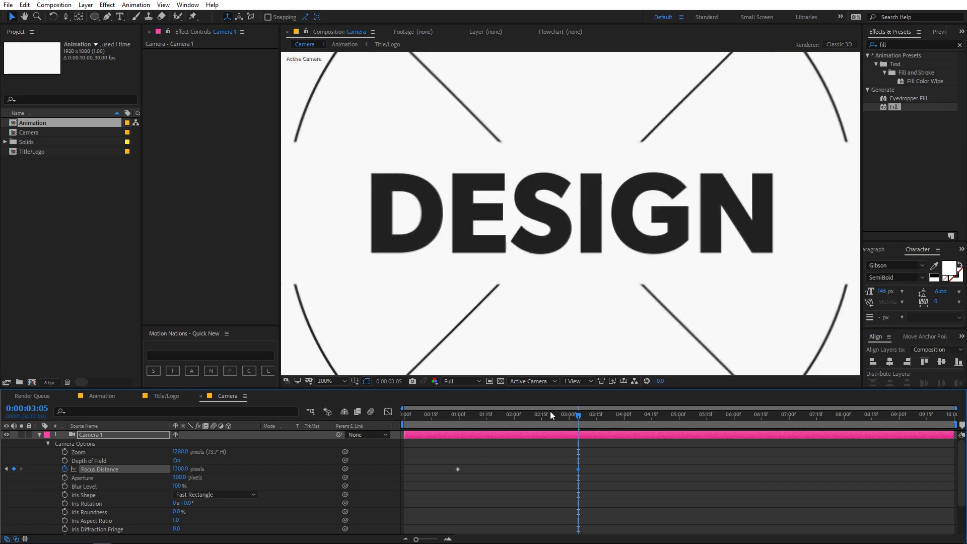
- Keyframe Camera 1's Aperture at 300 pixels on 0:00:00:29 and at 0 pixels on 0:00:03:05
{"action": "left_click", "coordinate": [561, 456]}
{"action": "scroll", "coordinate": [583, 260], "scroll_direction": "down", "scroll_amount": 4}
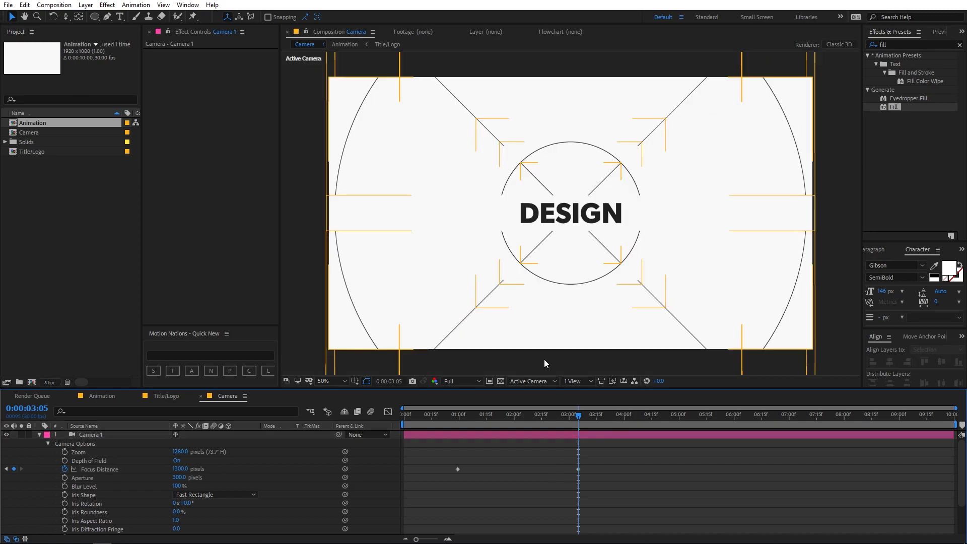
{"action": "left_click", "coordinate": [461, 417]}
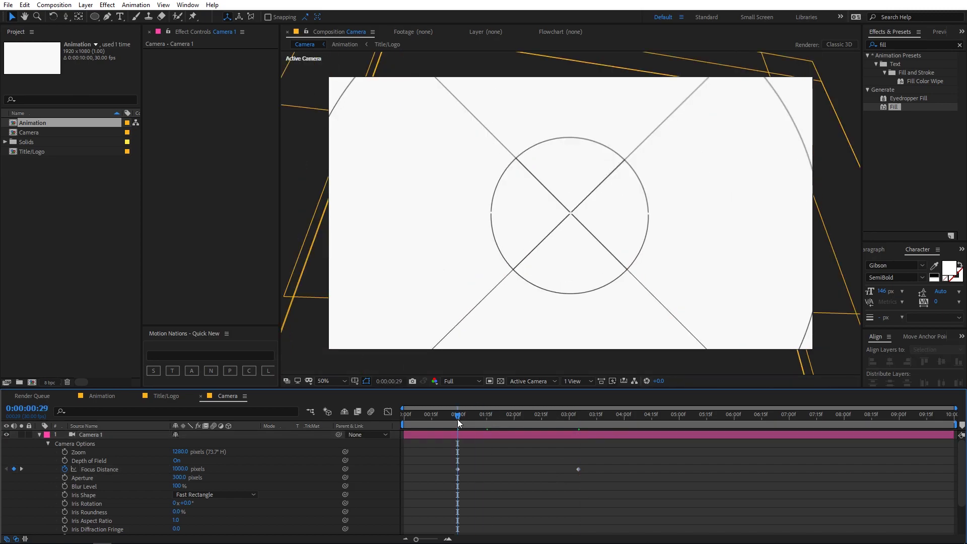
{"action": "left_click", "coordinate": [64, 478]}
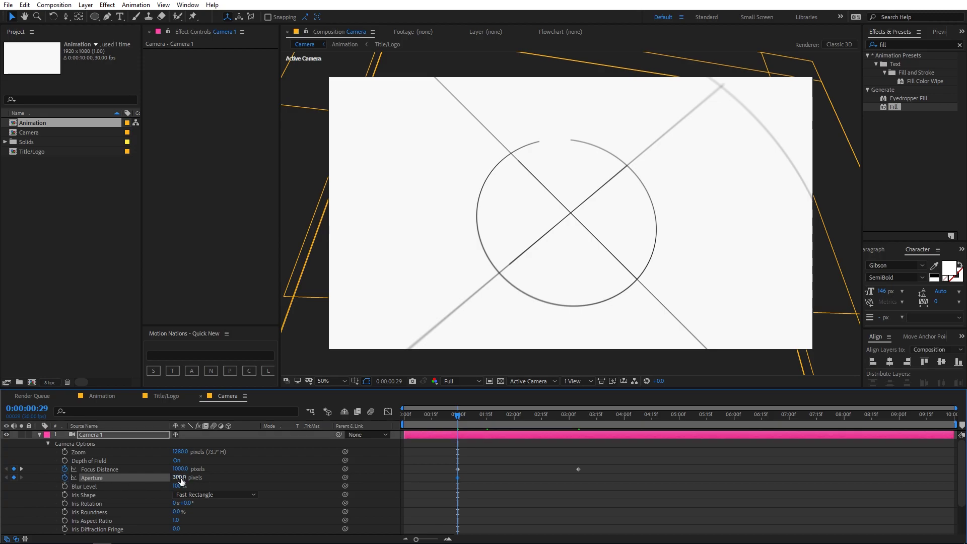
{"action": "left_click_drag", "start_coordinate": [487, 415], "coordinate": [578, 416]}
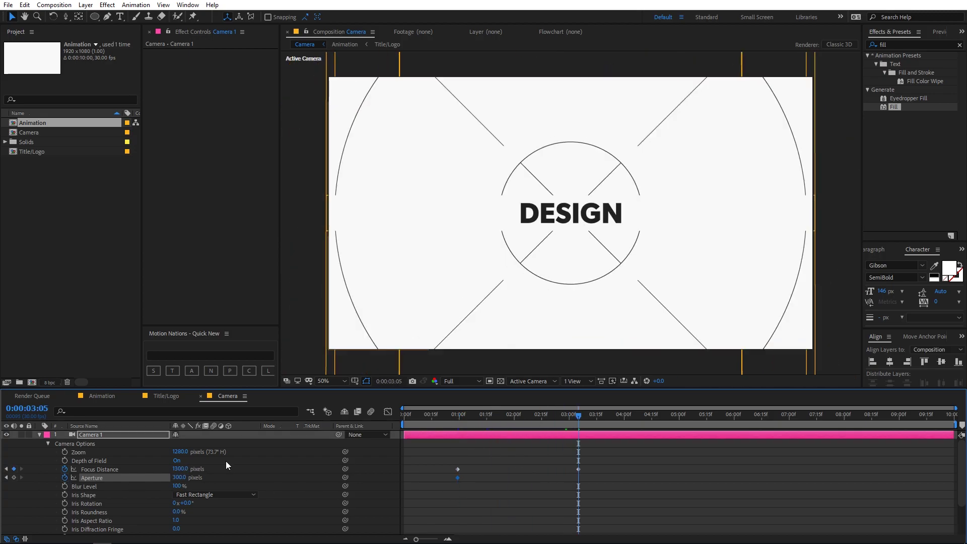
{"action": "left_click", "coordinate": [181, 477]}
{"action": "type", "text": "0"}
{"action": "key", "text": "Return"}
- Ease the Focus Distance and Aperture keyframes and align them with the Position keyframes at 0:00:00:00 and about 0:00:03:14
{"action": "left_click_drag", "start_coordinate": [601, 458], "coordinate": [456, 466]}
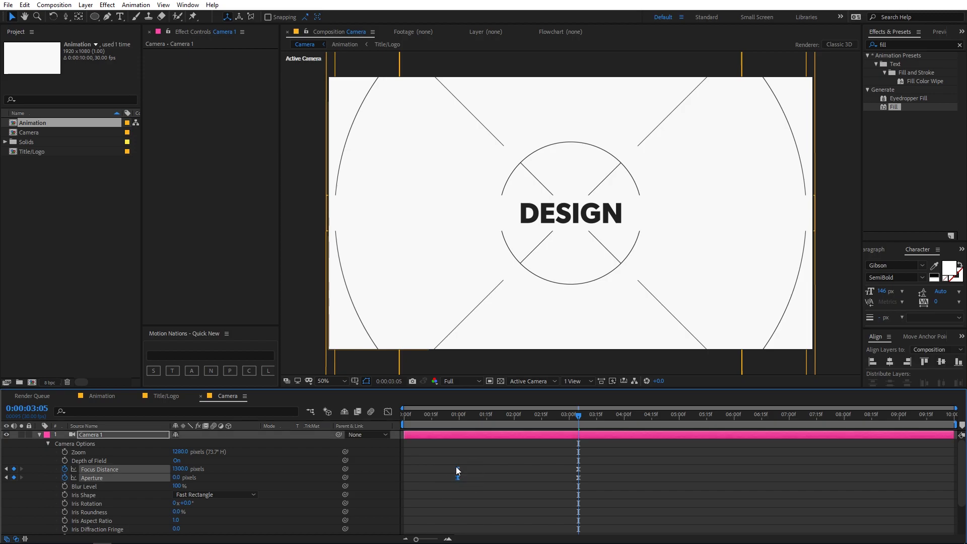
{"action": "left_click", "coordinate": [456, 436]}
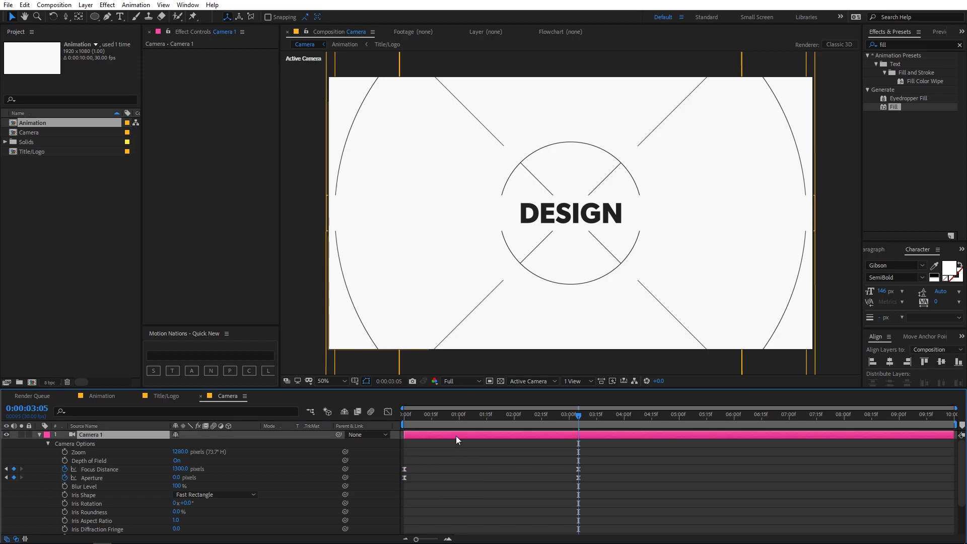
{"action": "key", "text": "u"}
{"action": "left_click_drag", "start_coordinate": [578, 456], "coordinate": [595, 452]}
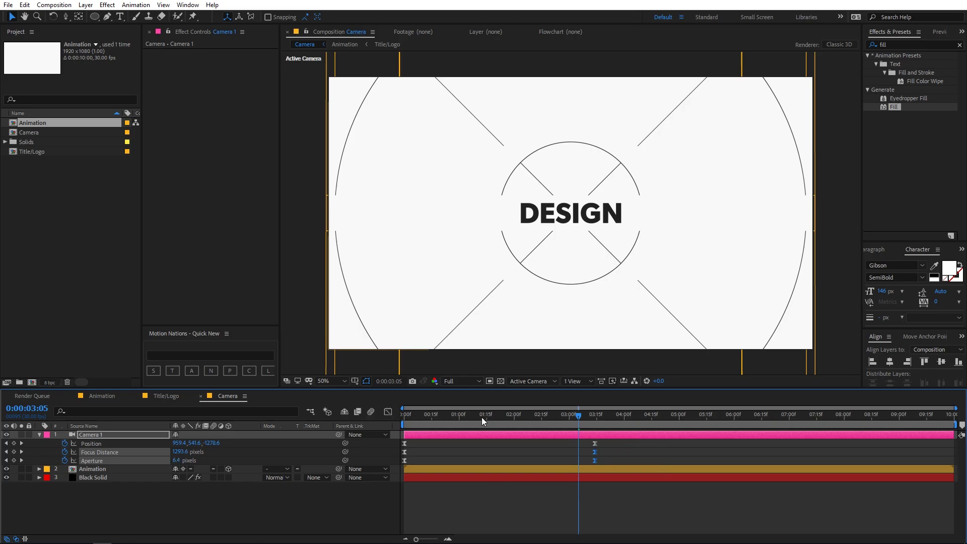
- Preview the camera move with the animated depth of field from the start
{"action": "key", "text": "Home"}
{"action": "key", "text": "space"}
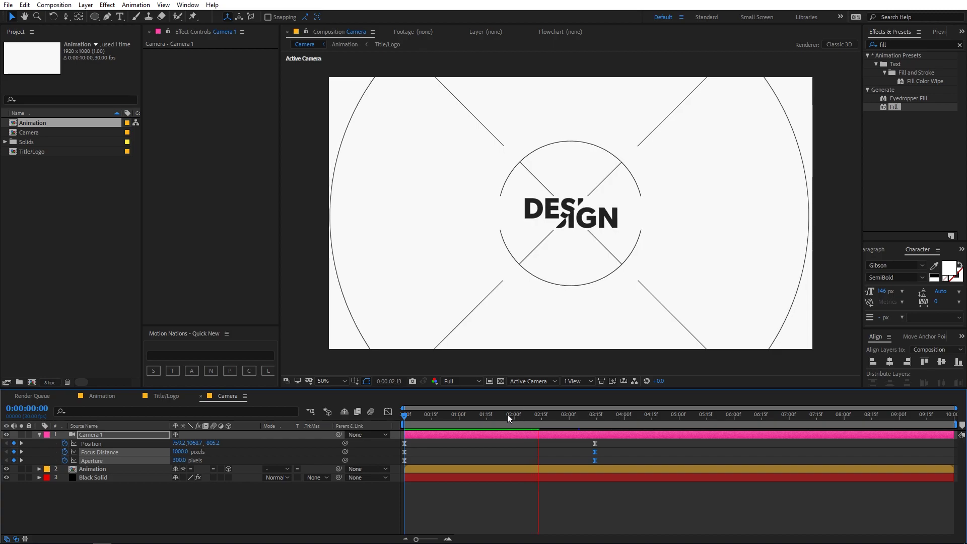
{"action": "key", "text": "space"}
- Move the last Aperture keyframe earlier to about 0:00:02:28 and preview the composition
{"action": "left_click_drag", "start_coordinate": [595, 461], "coordinate": [567, 461]}
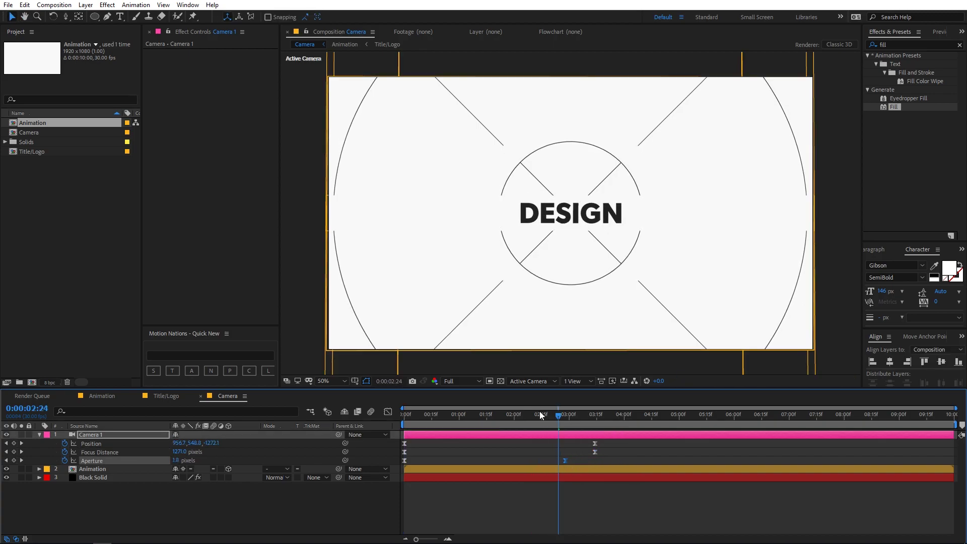
{"action": "left_click", "coordinate": [541, 411]}
{"action": "key", "text": "space"}
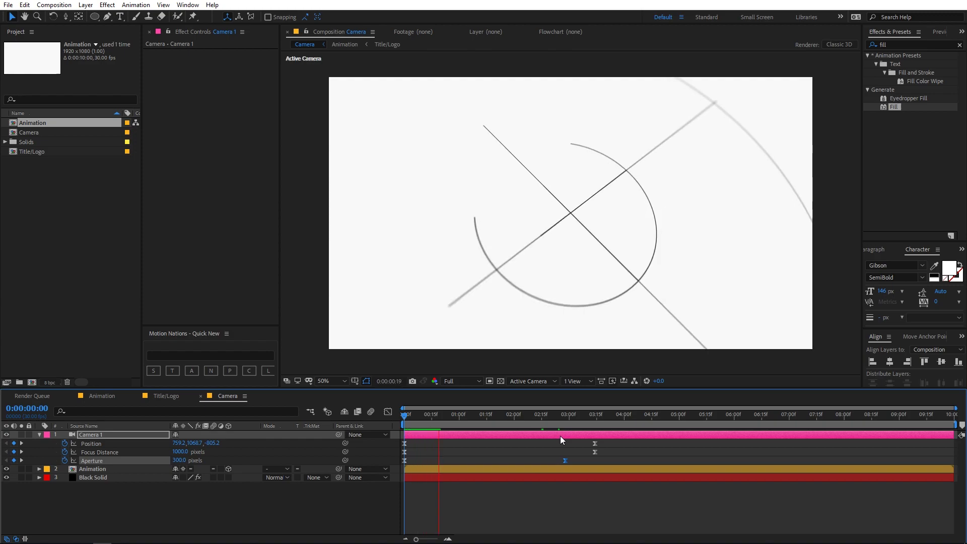
- Try the Quarter preview resolution and play the composition
{"action": "left_click", "coordinate": [935, 32]}
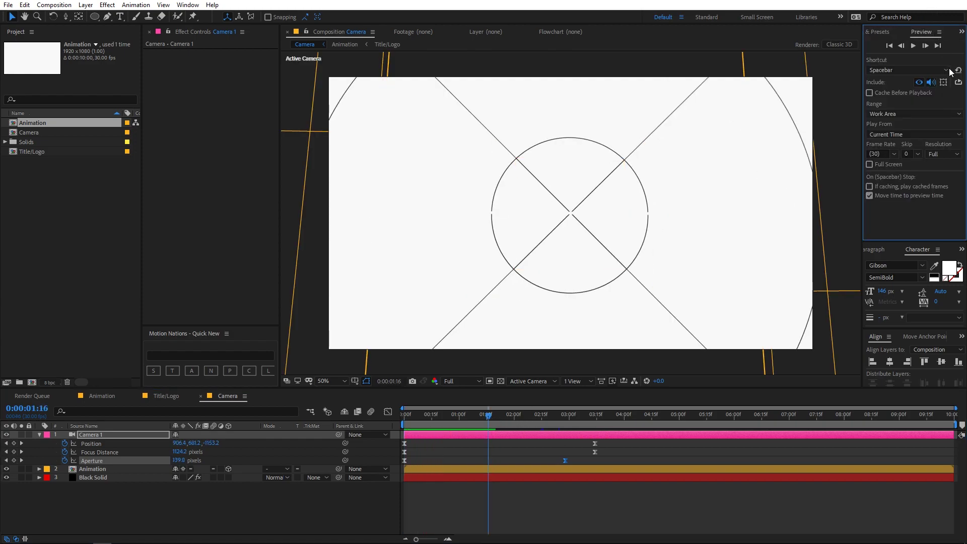
{"action": "left_click", "coordinate": [950, 155]}
{"action": "left_click", "coordinate": [938, 211]}
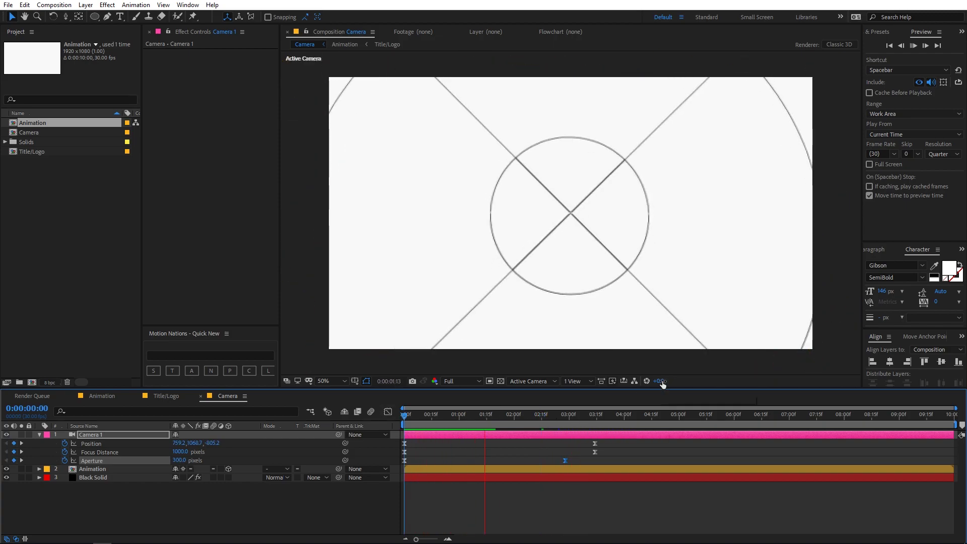
{"action": "key", "text": "space"}
- Set the preview resolution to Half and preview the composition from the start through about 0:00:03:14
{"action": "left_click", "coordinate": [945, 159]}
{"action": "left_click", "coordinate": [949, 189]}
{"action": "left_click", "coordinate": [567, 401]}
{"action": "key", "text": "Home"}
{"action": "key", "text": "space"}
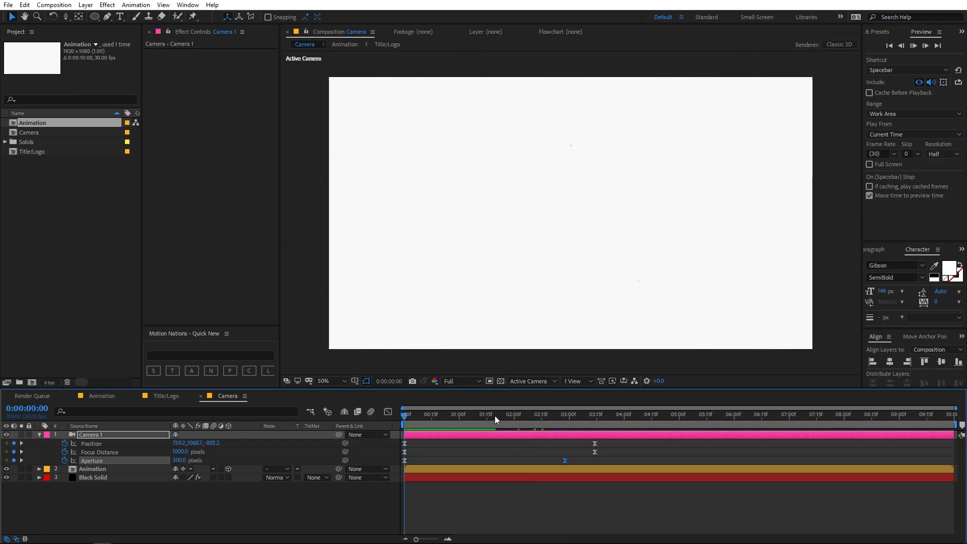
{"action": "key", "text": "space"}
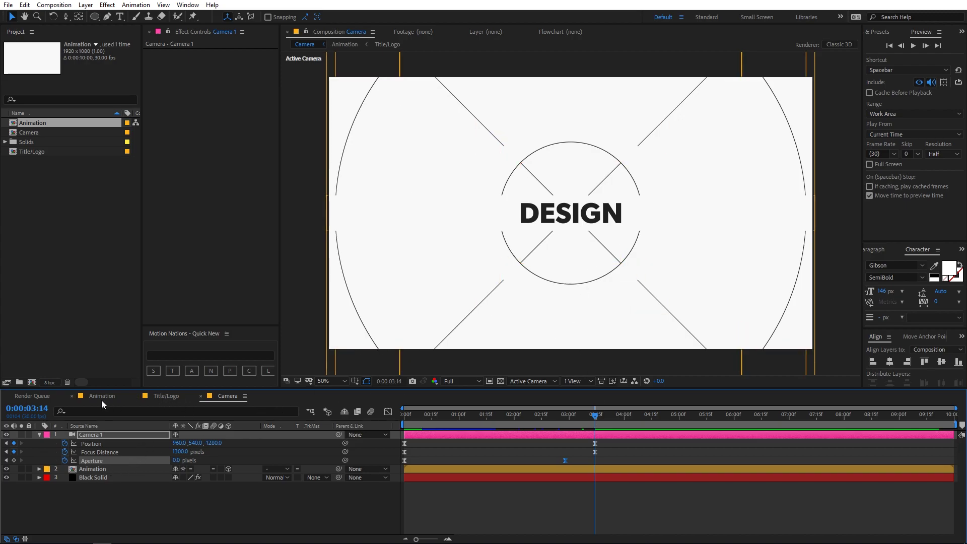
- Replace the text in the Title/Logo composition with ANIMATION
{"action": "left_click", "coordinate": [101, 396]}
{"action": "left_click", "coordinate": [171, 396]}
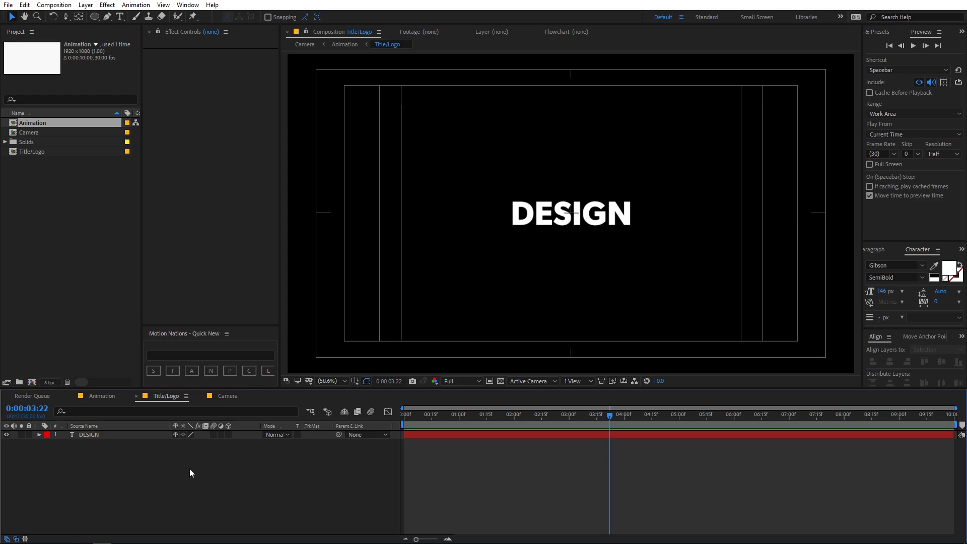
{"action": "left_click", "coordinate": [72, 433]}
{"action": "double_click", "coordinate": [72, 434]}
{"action": "type", "text": "ANIMATION"}
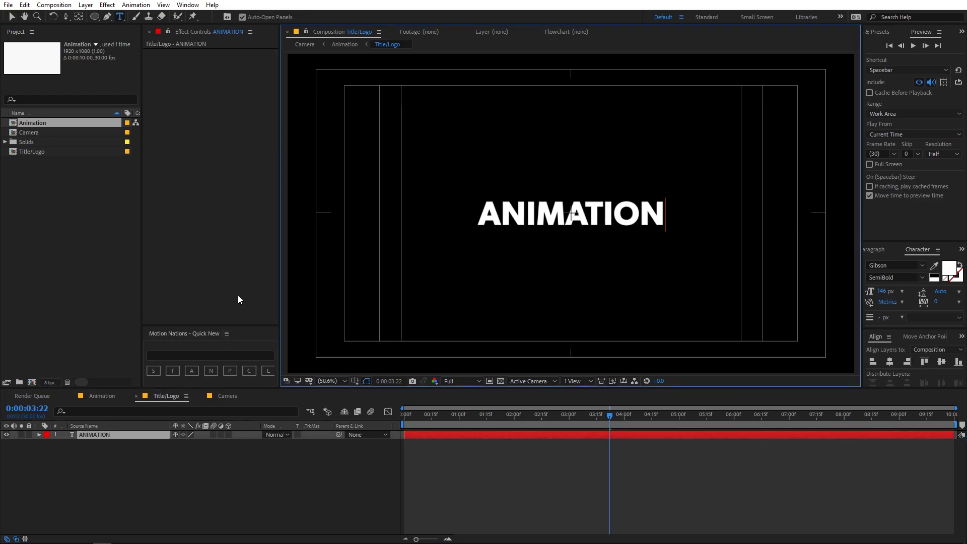
{"action": "left_click", "coordinate": [292, 478]}
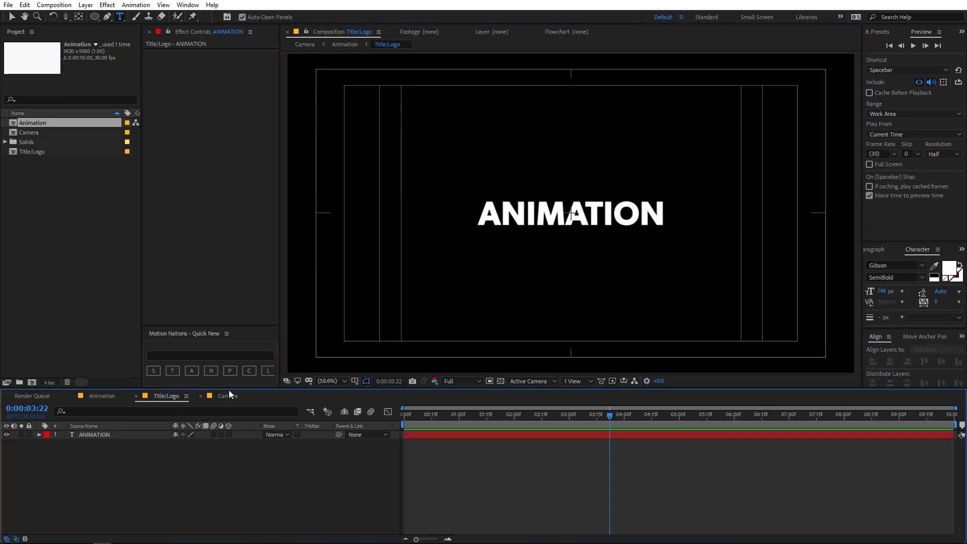
- Check the new title in the Animation composition and preview the Camera composition from the start
{"action": "left_click", "coordinate": [105, 395]}
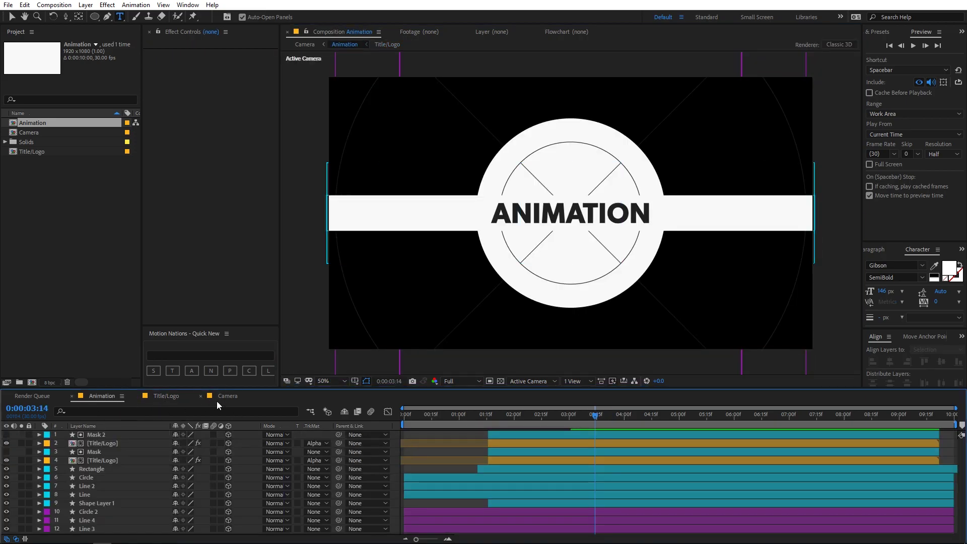
{"action": "left_click", "coordinate": [217, 398]}
{"action": "key", "text": "Home"}
{"action": "key", "text": "space"}
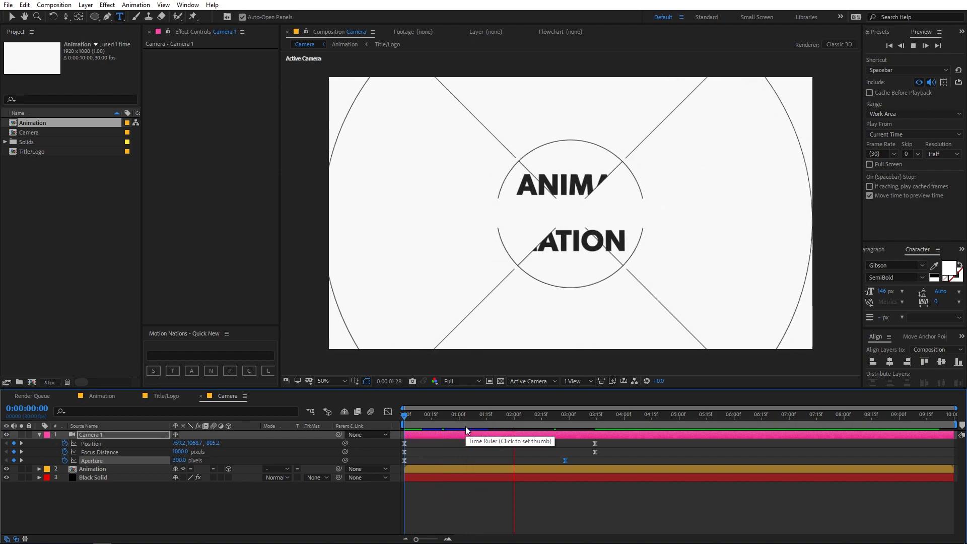
{"action": "left_click_drag", "start_coordinate": [574, 419], "coordinate": [591, 421]}
- Import google.png from the Logo folder and add it above the ANIMATION text in the Title/Logo composition
{"action": "left_click", "coordinate": [14, 18]}
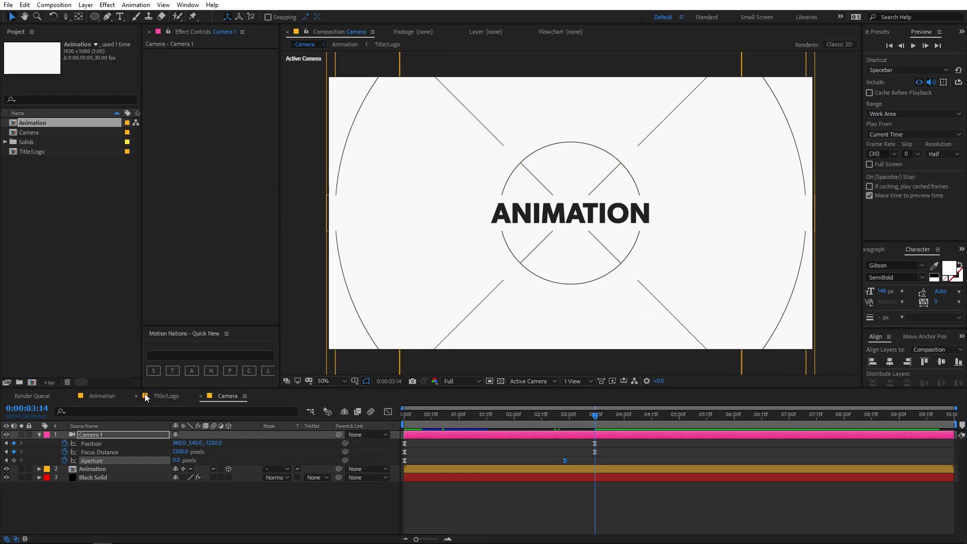
{"action": "left_click", "coordinate": [168, 396]}
{"action": "key", "text": "alt+Tab"}
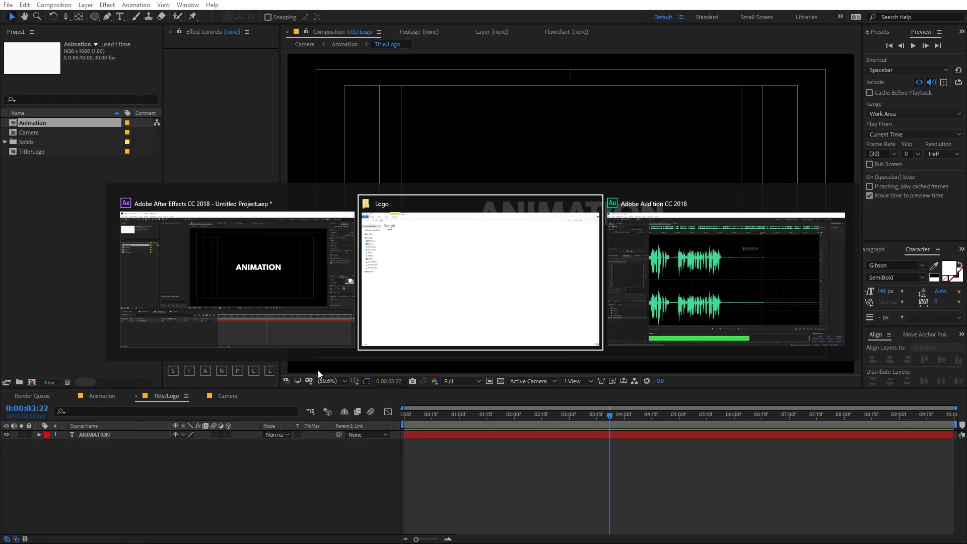
{"action": "left_click_drag", "start_coordinate": [118, 58], "coordinate": [51, 226]}
{"action": "key", "text": "alt+Tab"}
{"action": "left_click_drag", "start_coordinate": [34, 142], "coordinate": [81, 433]}
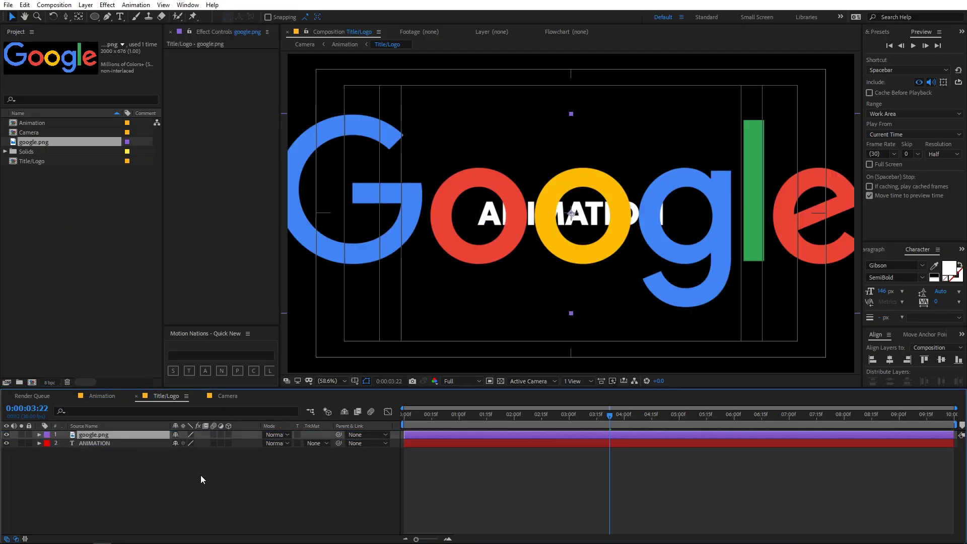
- Scale the google.png layer to 24%, hide the ANIMATION text layer, and center the logo in the composition
{"action": "key", "text": "s"}
{"action": "left_click_drag", "start_coordinate": [187, 443], "coordinate": [150, 451]}
{"action": "left_click", "coordinate": [6, 452]}
{"action": "left_click", "coordinate": [63, 476]}
{"action": "left_click", "coordinate": [132, 435]}
{"action": "left_click", "coordinate": [924, 361]}
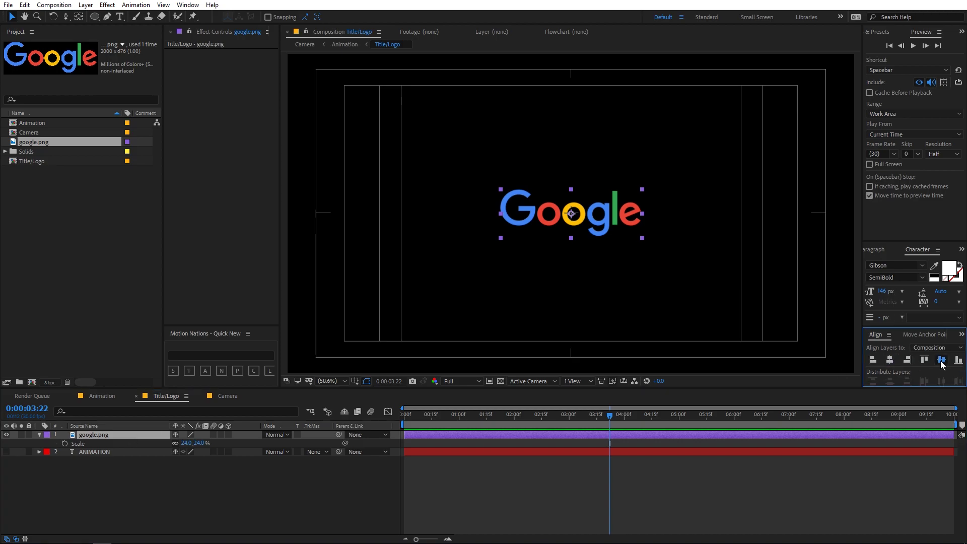
- Preview the Camera composition from the start with the Google logo in place of the title
{"action": "left_click", "coordinate": [226, 396]}
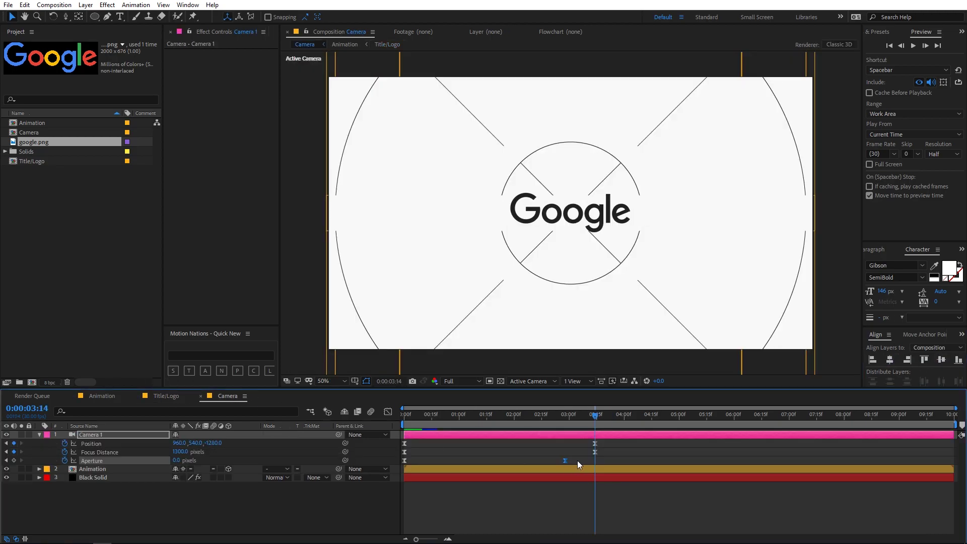
{"action": "key", "text": "Home"}
{"action": "key", "text": "space"}
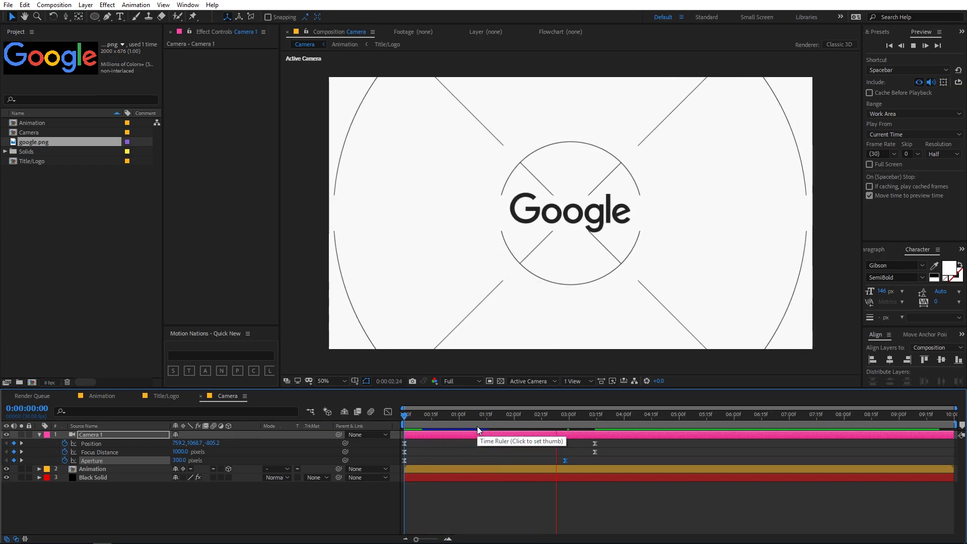
{"action": "key", "text": "space"}
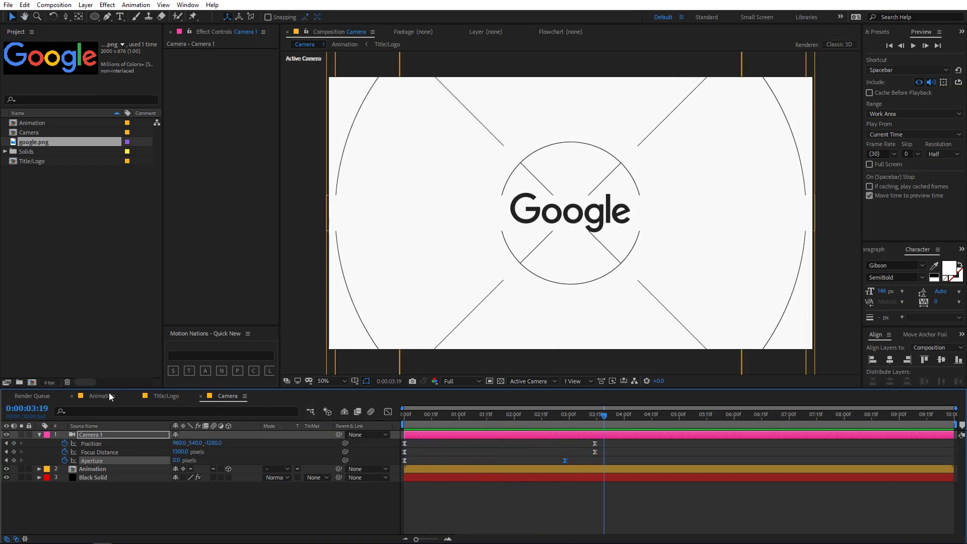
- Reduce the google.png layer's scale to 19.7% in Title/Logo and check the logo in the Camera composition
{"action": "left_click", "coordinate": [166, 396]}
{"action": "left_click", "coordinate": [195, 463]}
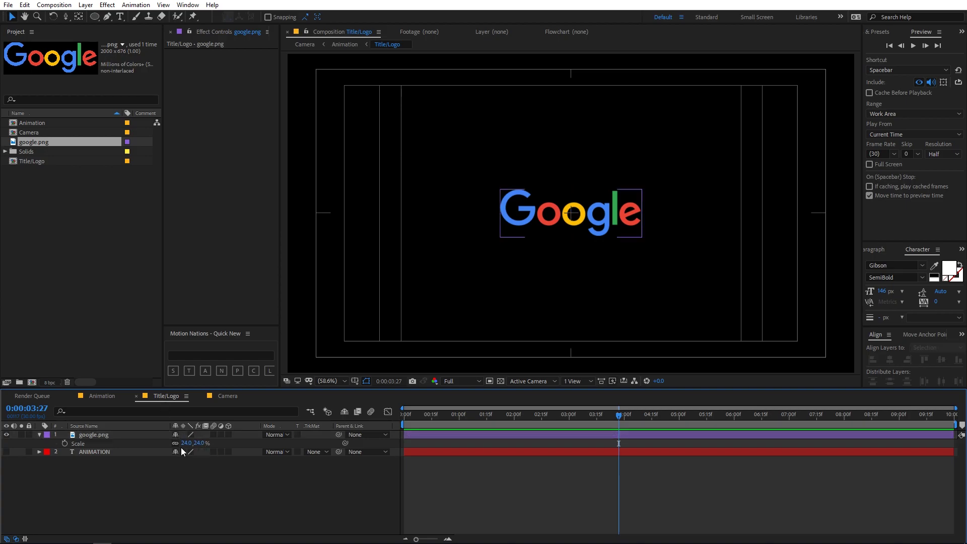
{"action": "left_click_drag", "start_coordinate": [185, 443], "coordinate": [171, 443]}
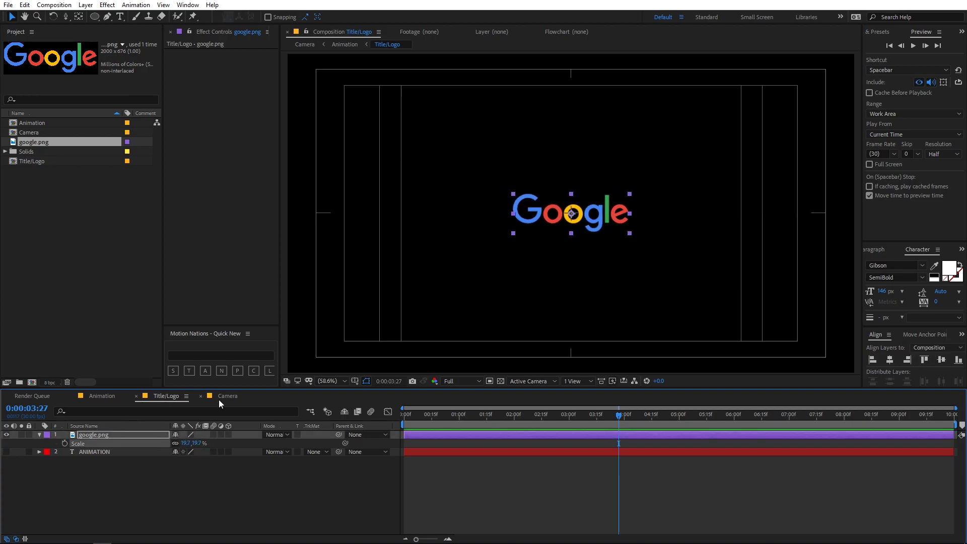
{"action": "left_click", "coordinate": [224, 396]}
{"action": "left_click", "coordinate": [500, 468]}
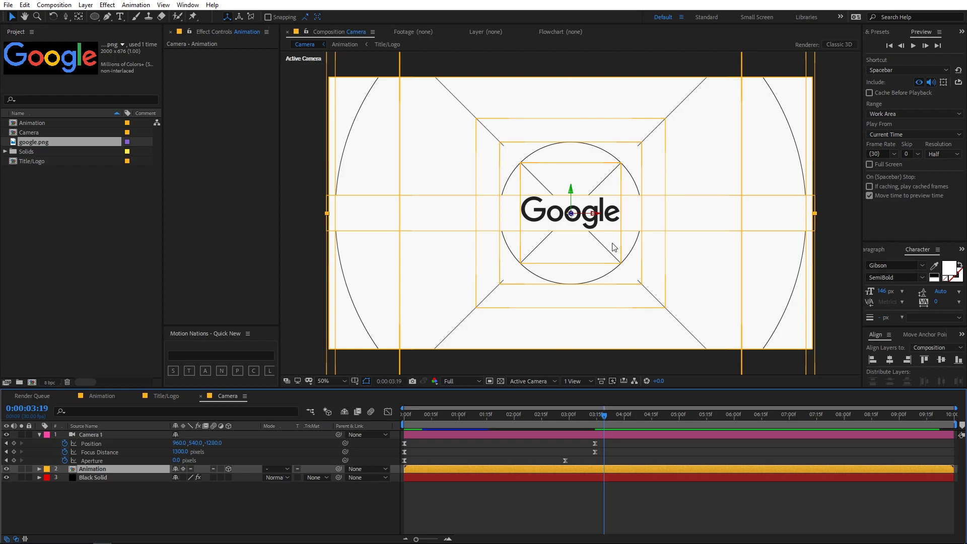
- In the Animation composition, set the Rectangle layer's height to 168 at its 0:00:03:01 Size keyframe
{"action": "left_click", "coordinate": [110, 398]}
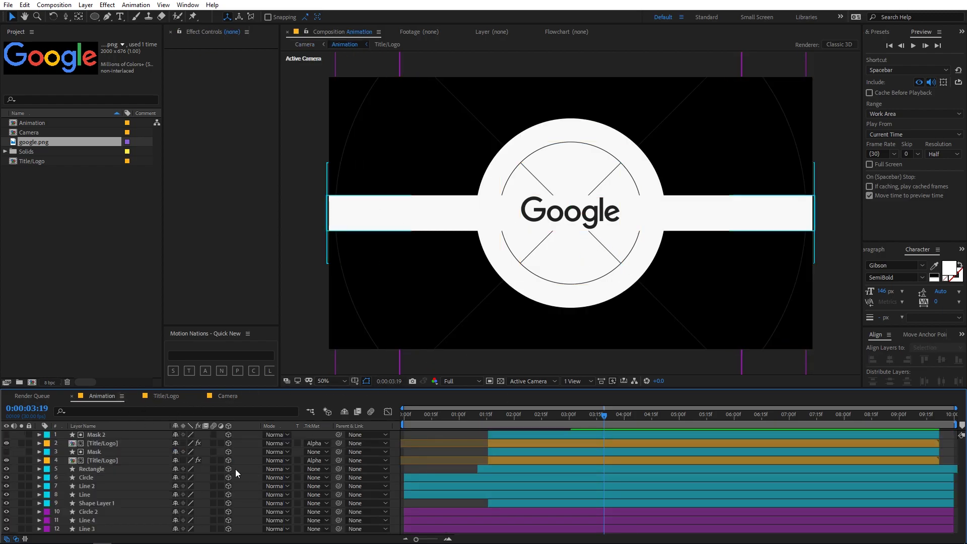
{"action": "left_click", "coordinate": [124, 446]}
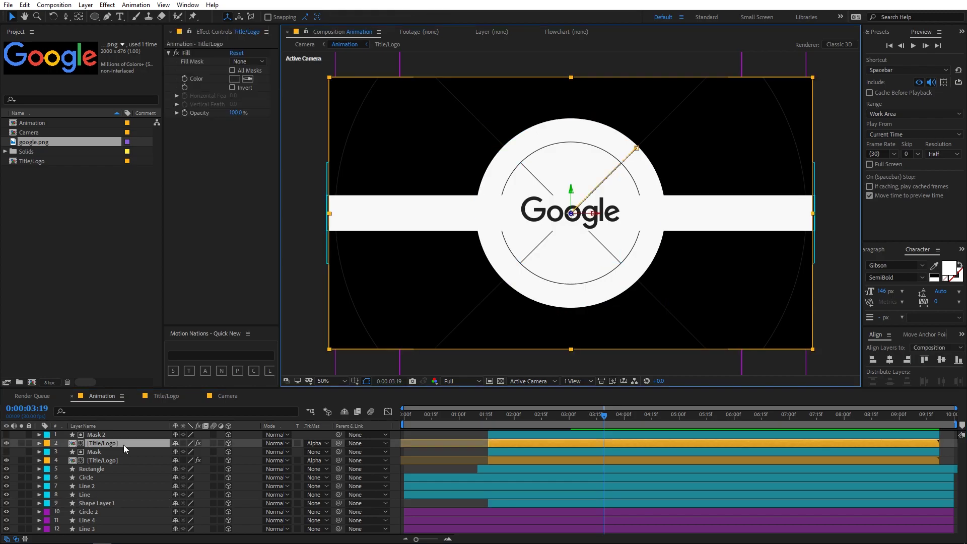
{"action": "left_click", "coordinate": [101, 504]}
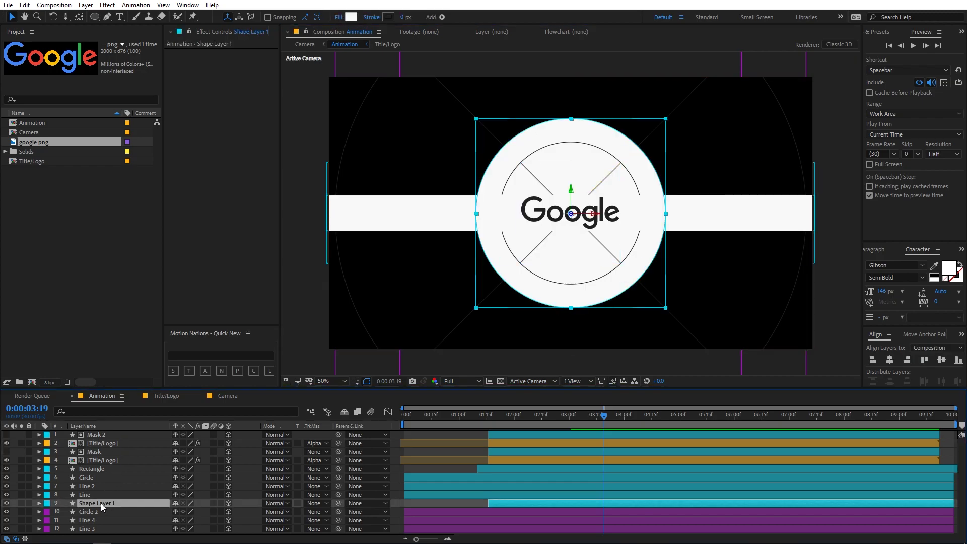
{"action": "left_click", "coordinate": [103, 460]}
{"action": "left_click", "coordinate": [114, 468]}
{"action": "key", "text": "s"}
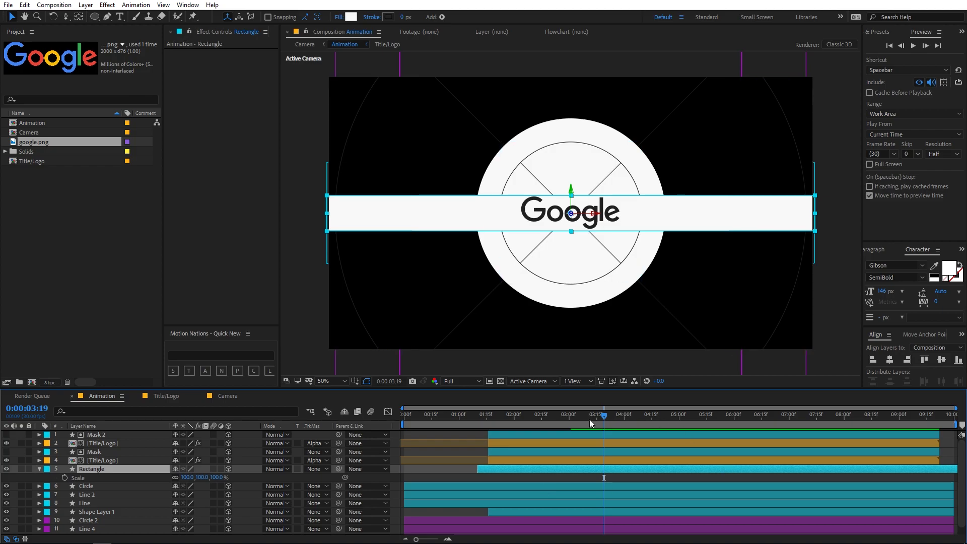
{"action": "key", "text": "s"}
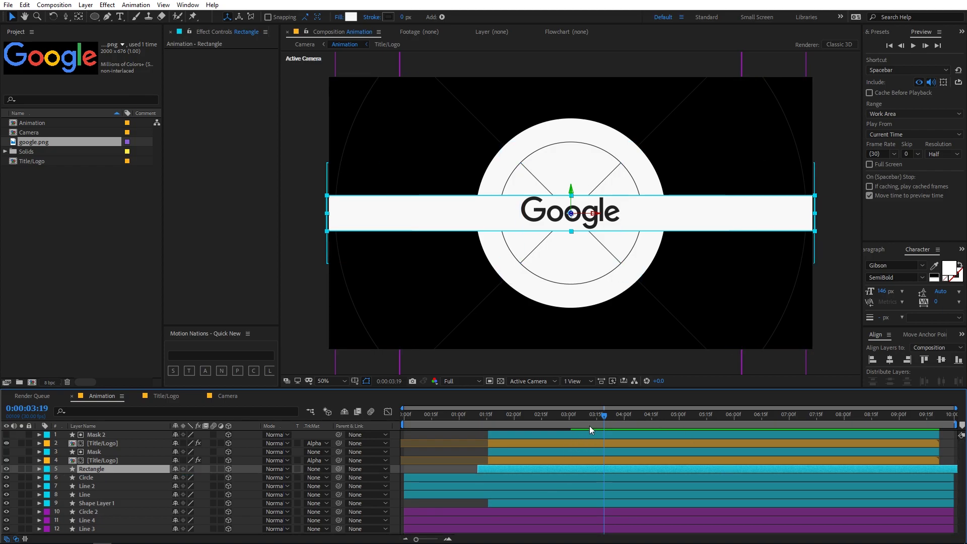
{"action": "key", "text": "u"}
{"action": "left_click", "coordinate": [573, 426]}
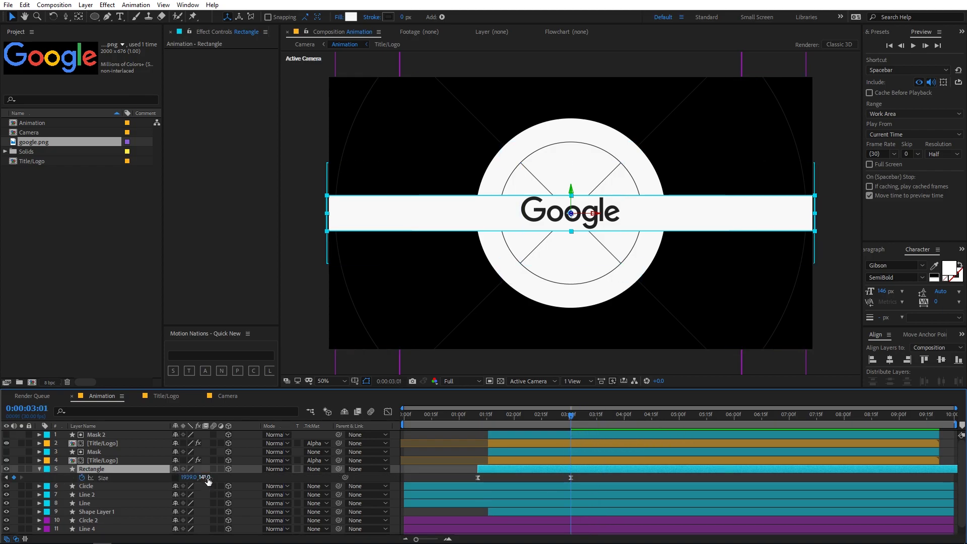
{"action": "left_click_drag", "start_coordinate": [210, 477], "coordinate": [224, 478]}
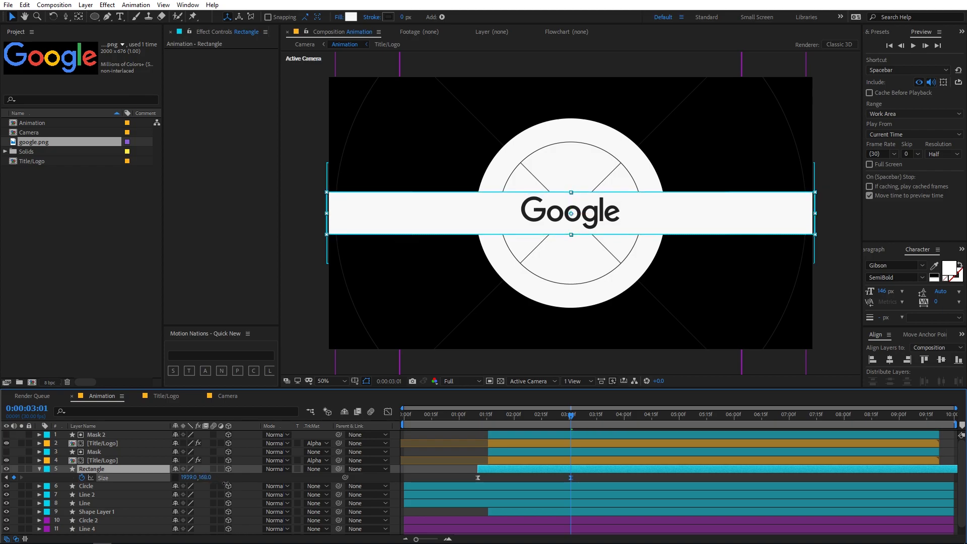
{"action": "left_click", "coordinate": [438, 453]}
{"action": "left_click", "coordinate": [430, 452]}
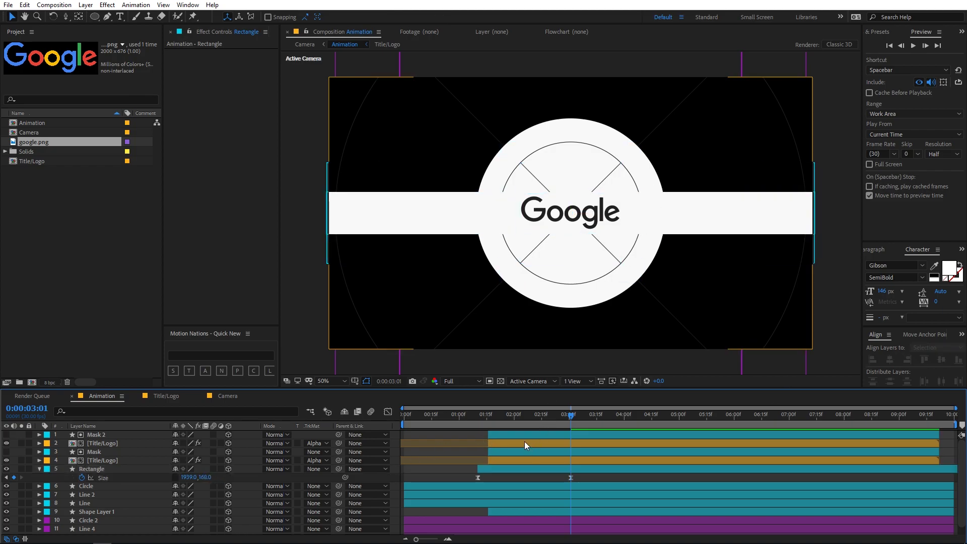
- Turn off the Fill effect on both Title/Logo layers to try the logo in its original colors
{"action": "left_click", "coordinate": [536, 460]}
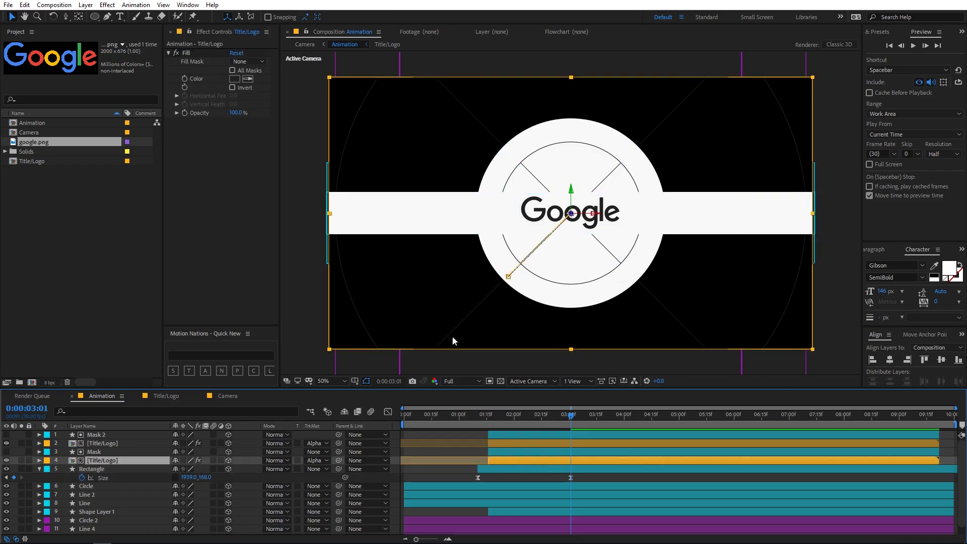
{"action": "left_click", "coordinate": [176, 52]}
{"action": "left_click", "coordinate": [548, 443]}
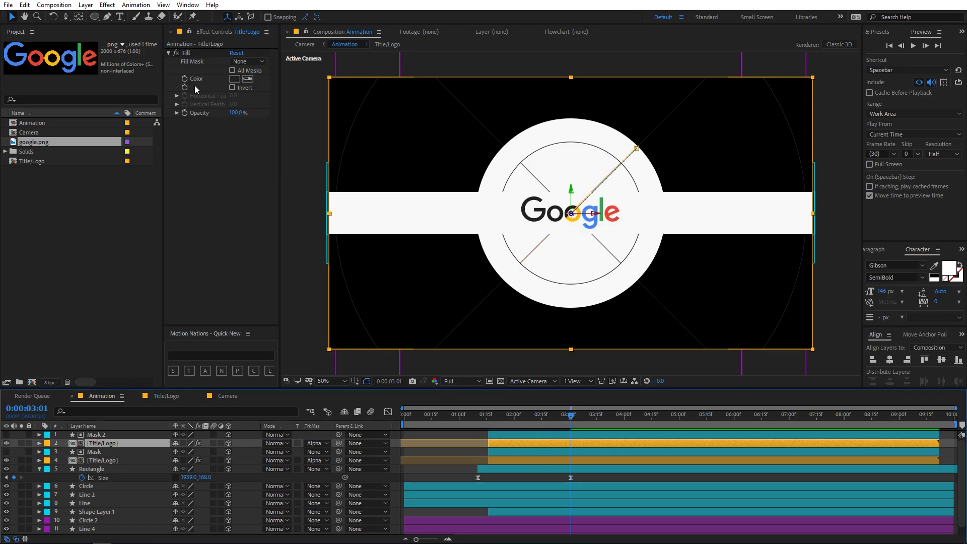
{"action": "left_click", "coordinate": [176, 53]}
- Check the Title/Logo composition and preview the Camera composition with the multicolored logo
{"action": "left_click", "coordinate": [165, 396]}
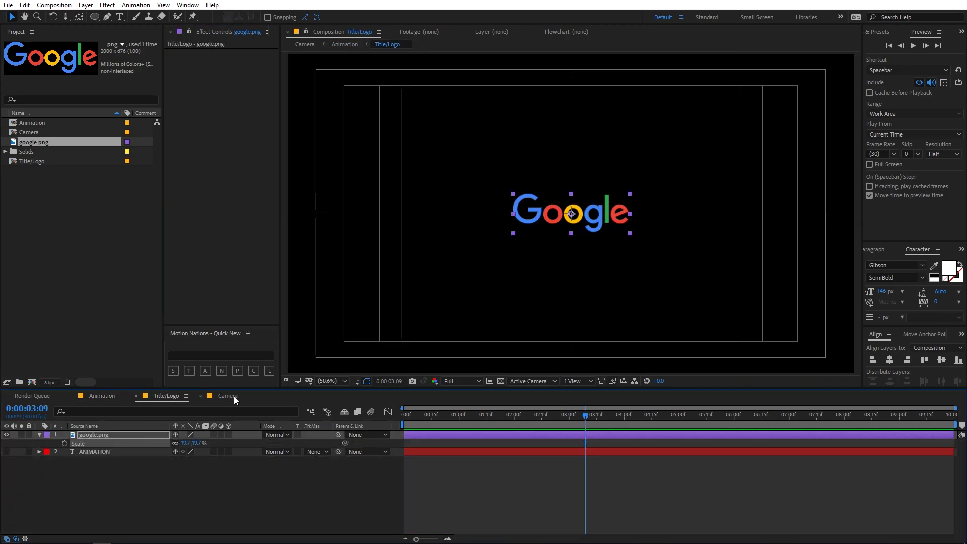
{"action": "left_click", "coordinate": [227, 396]}
{"action": "key", "text": "Home"}
{"action": "key", "text": "space"}
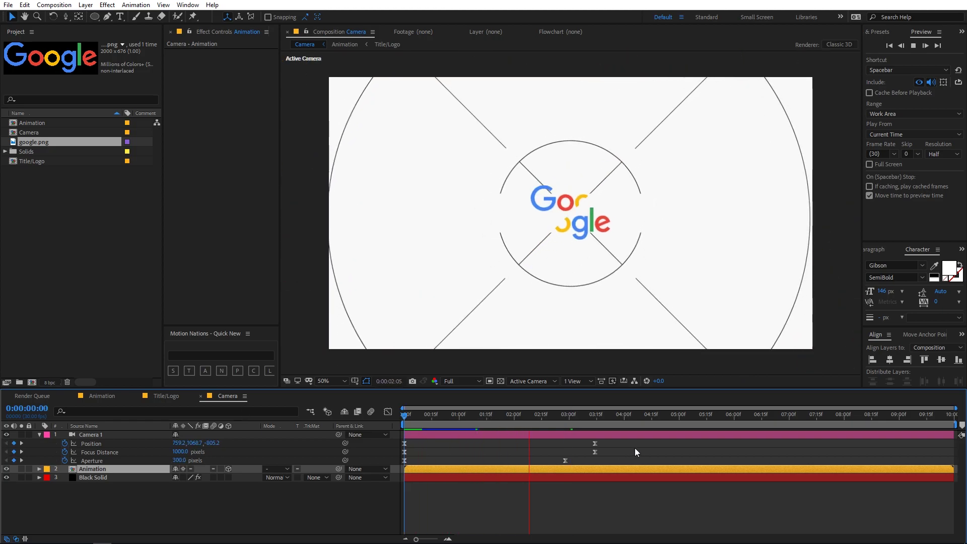
{"action": "left_click", "coordinate": [571, 416]}
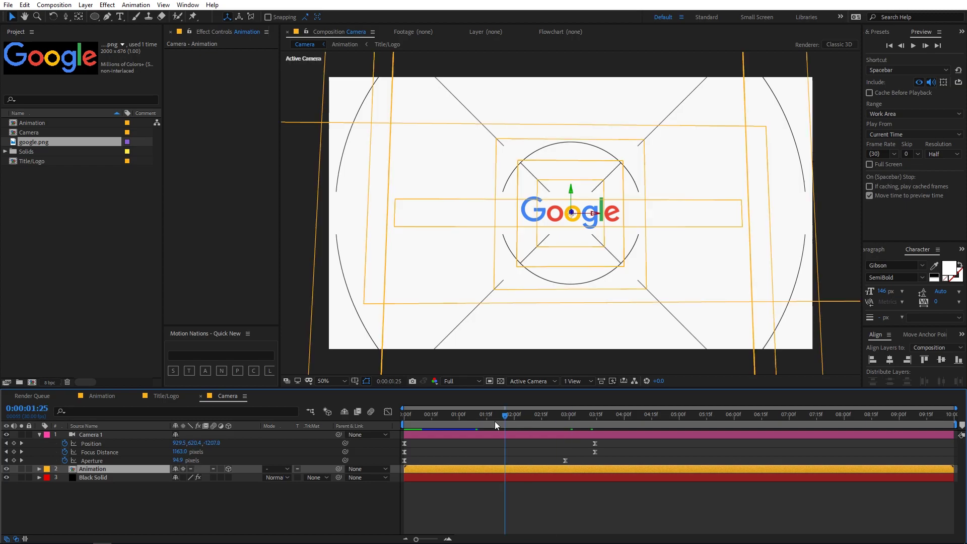
- Preview the Camera composition from the start, end its work area at 0:00:03:14, and play that range
{"action": "key", "text": "Home"}
{"action": "key", "text": "space"}
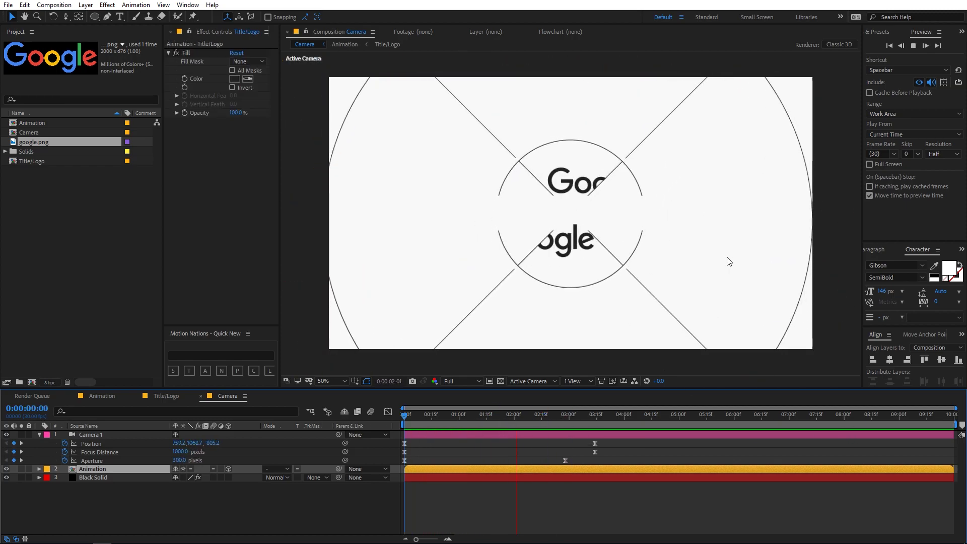
{"action": "left_click", "coordinate": [428, 418]}
{"action": "left_click_drag", "start_coordinate": [430, 421], "coordinate": [592, 424]}
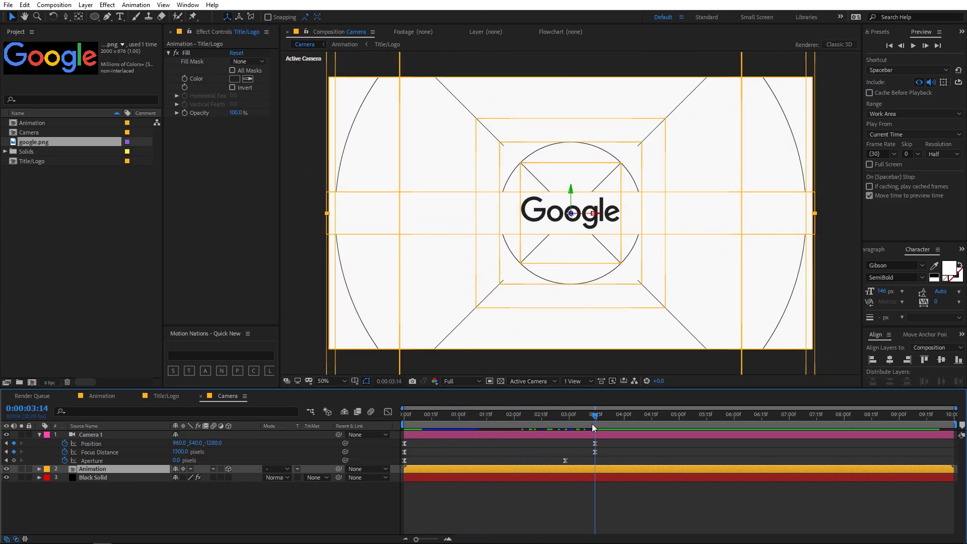
{"action": "key", "text": "n"}
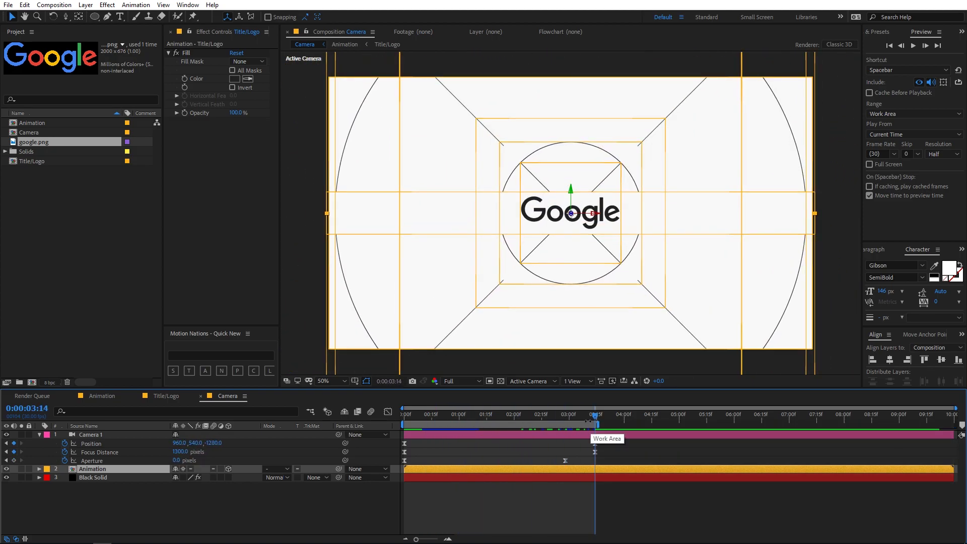
{"action": "key", "text": "space"}
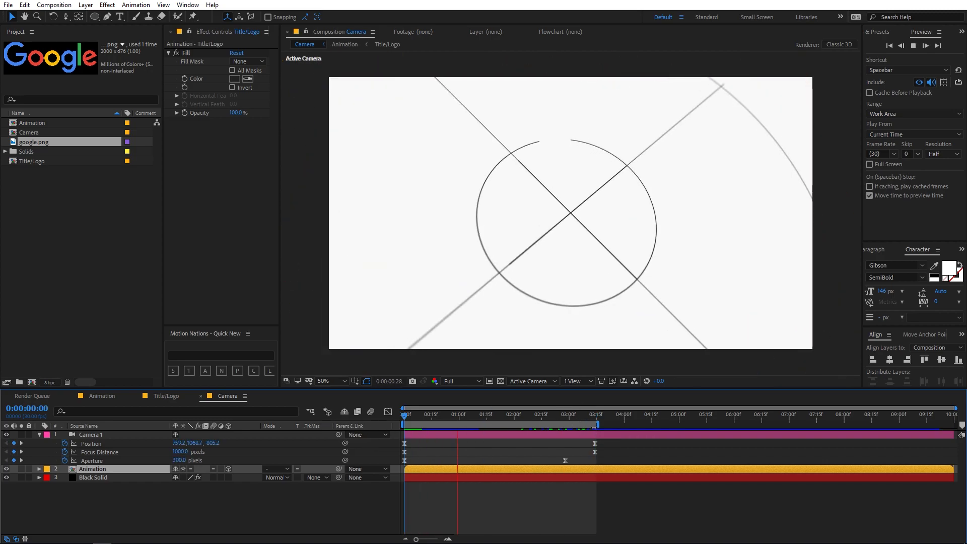